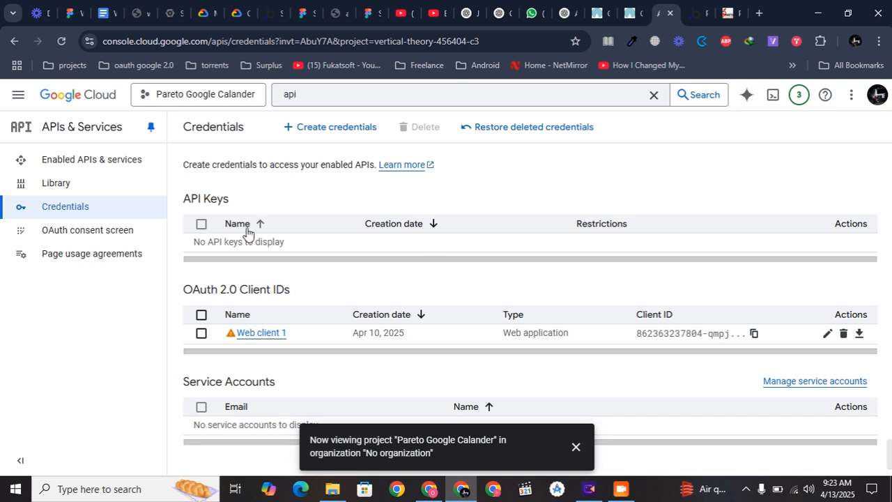
Open the API Library and select the Pareto Google Calander project
{"action": "left_click", "coordinate": [79, 188]}
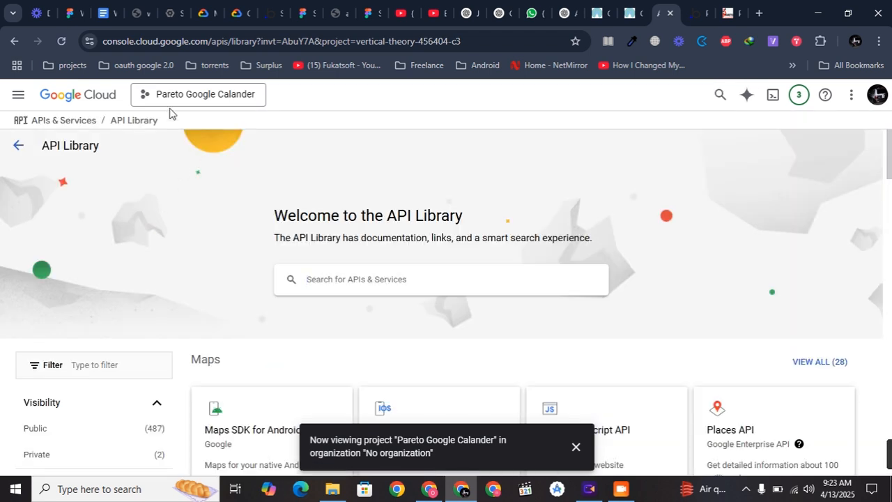
{"action": "left_click", "coordinate": [180, 102]}
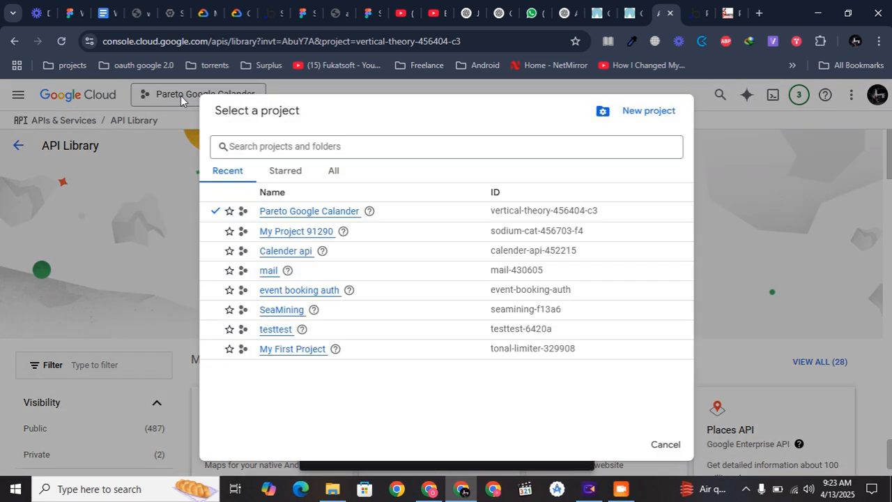
{"action": "triple_click", "coordinate": [222, 117]}
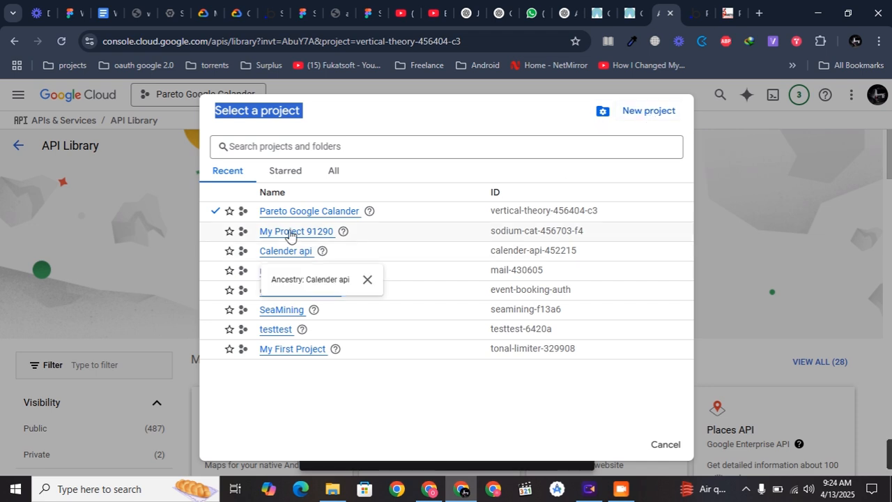
{"action": "left_click", "coordinate": [331, 213]}
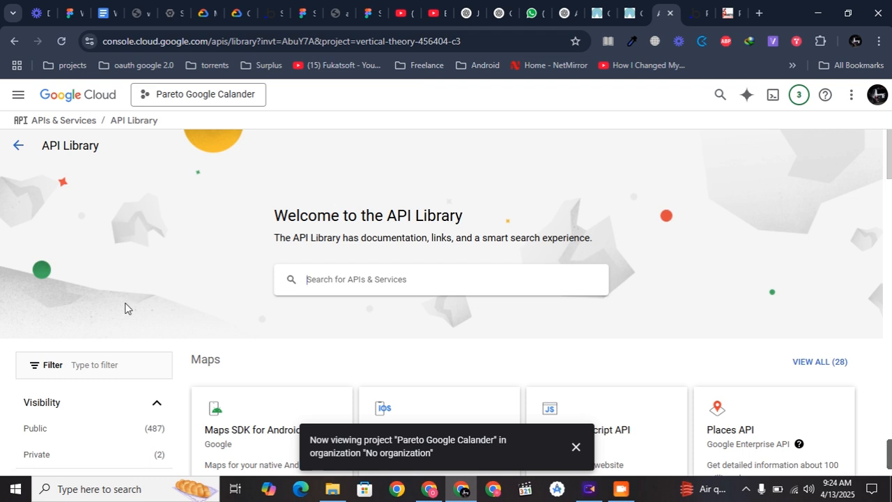
{"action": "scroll", "coordinate": [124, 308], "scroll_direction": "down", "scroll_amount": 20}
{"action": "scroll", "coordinate": [213, 317], "scroll_direction": "up", "scroll_amount": 20}
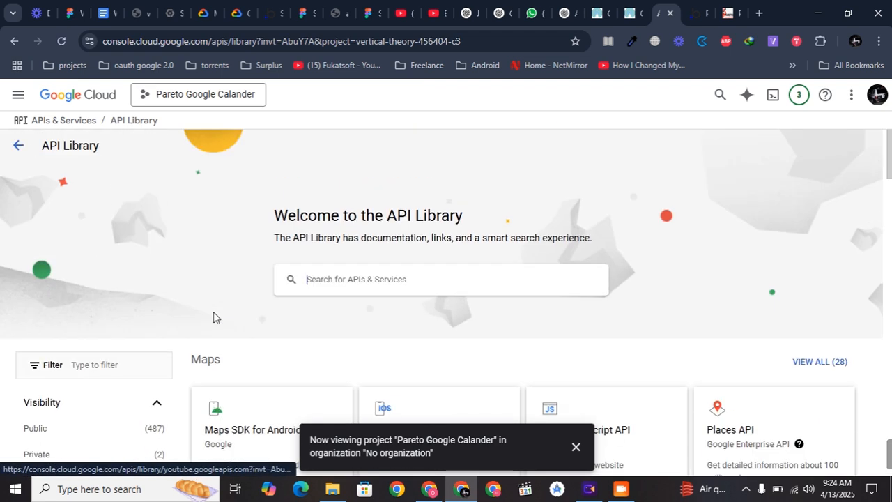
Search the console for "api", open APIs & Services and review the project's list of enabled APIs
{"action": "left_click", "coordinate": [46, 123]}
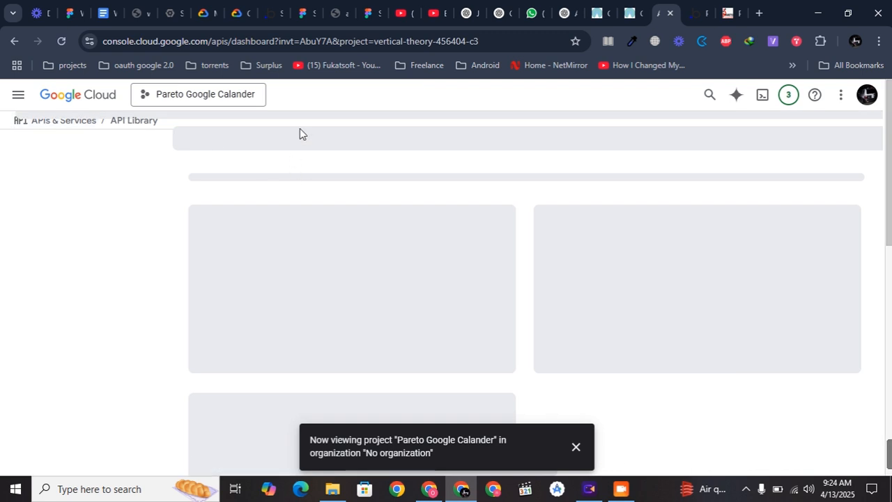
{"action": "key", "text": "slash"}
{"action": "type", "text": "api"}
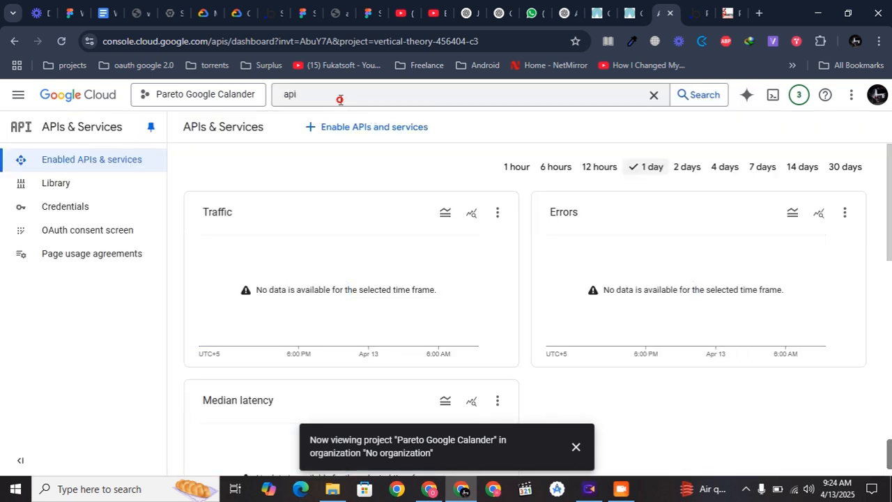
{"action": "left_click", "coordinate": [339, 208]}
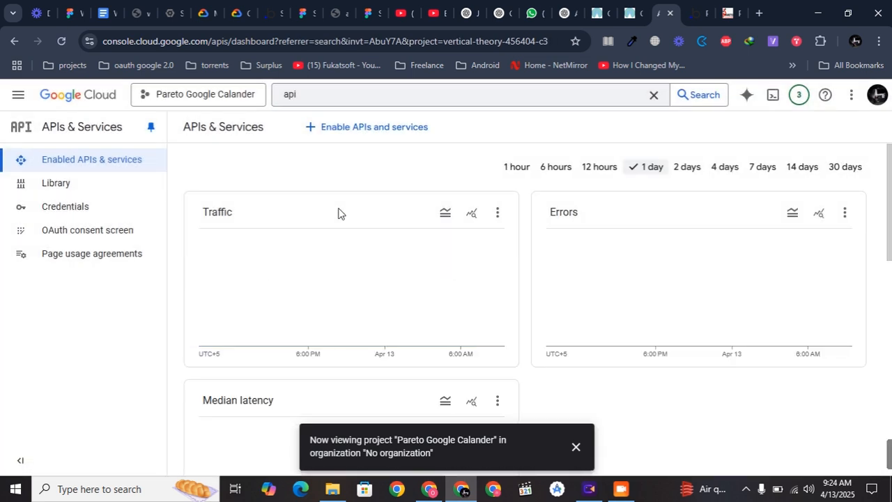
{"action": "scroll", "coordinate": [339, 213], "scroll_direction": "down", "scroll_amount": 4}
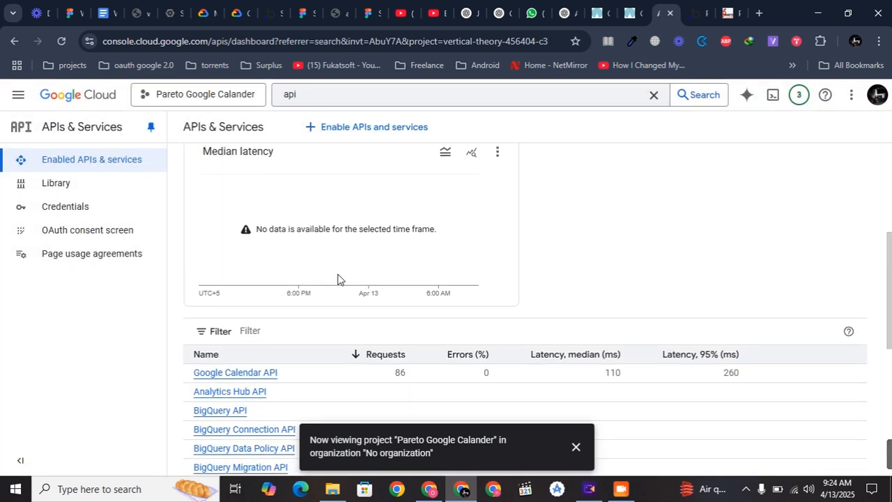
{"action": "scroll", "coordinate": [339, 279], "scroll_direction": "down", "scroll_amount": 1}
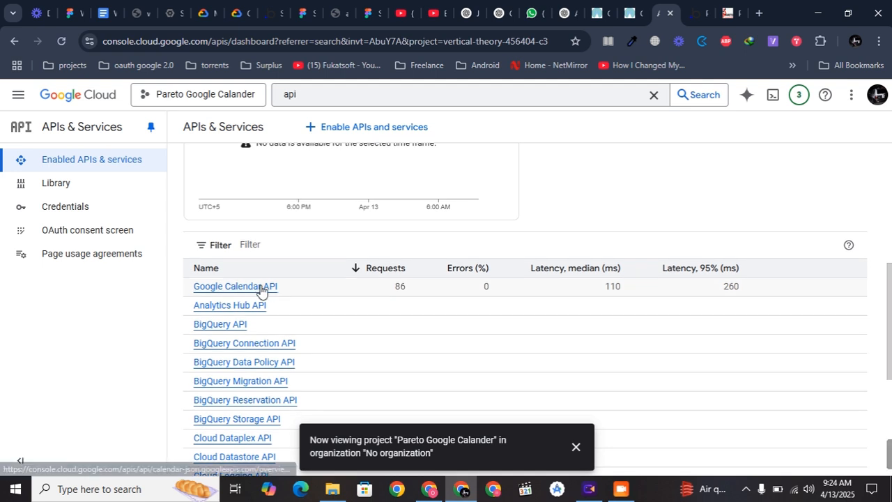
Open the Google Calendar API's product details from the API Library
{"action": "scroll", "coordinate": [258, 292], "scroll_direction": "up", "scroll_amount": 5}
{"action": "left_click", "coordinate": [386, 130]}
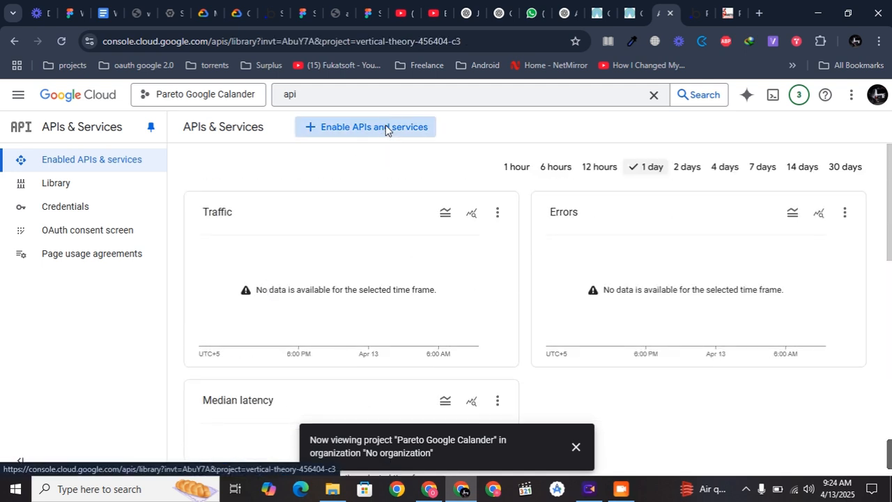
{"action": "scroll", "coordinate": [341, 241], "scroll_direction": "down", "scroll_amount": 4}
{"action": "scroll", "coordinate": [341, 241], "scroll_direction": "down", "scroll_amount": 4}
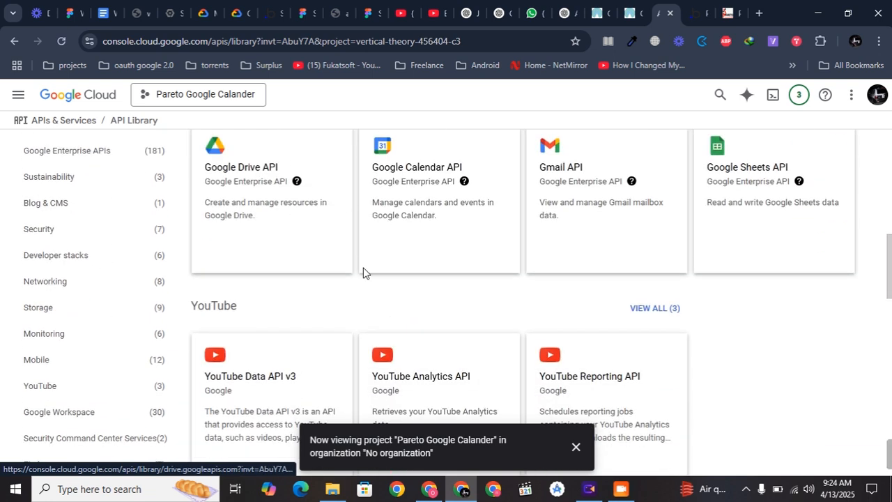
{"action": "left_click", "coordinate": [404, 201]}
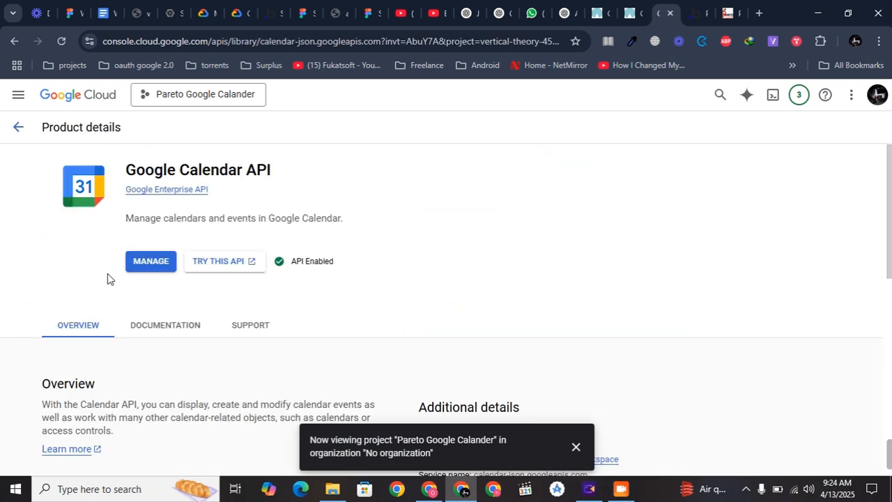
View the Google Drive API's product details from the API Library and return to the library
{"action": "left_click", "coordinate": [18, 127]}
{"action": "scroll", "coordinate": [391, 324], "scroll_direction": "down", "scroll_amount": 6}
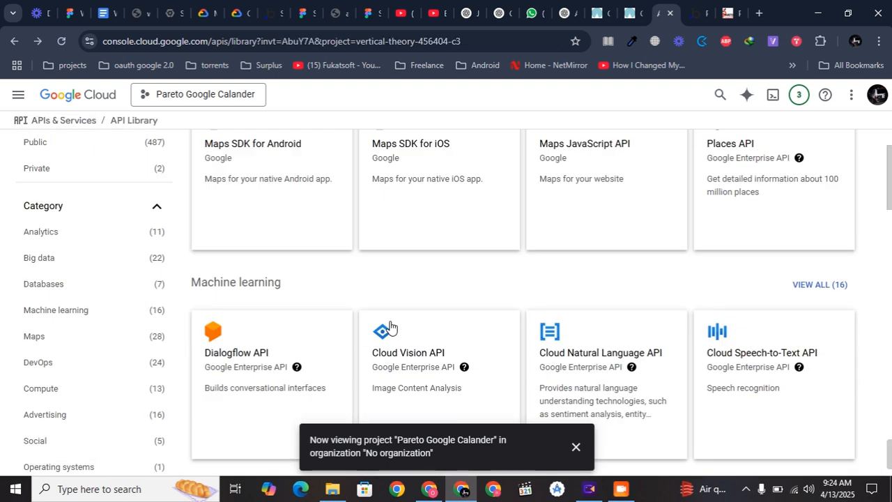
{"action": "scroll", "coordinate": [336, 321], "scroll_direction": "down", "scroll_amount": 4}
{"action": "left_click", "coordinate": [272, 237]}
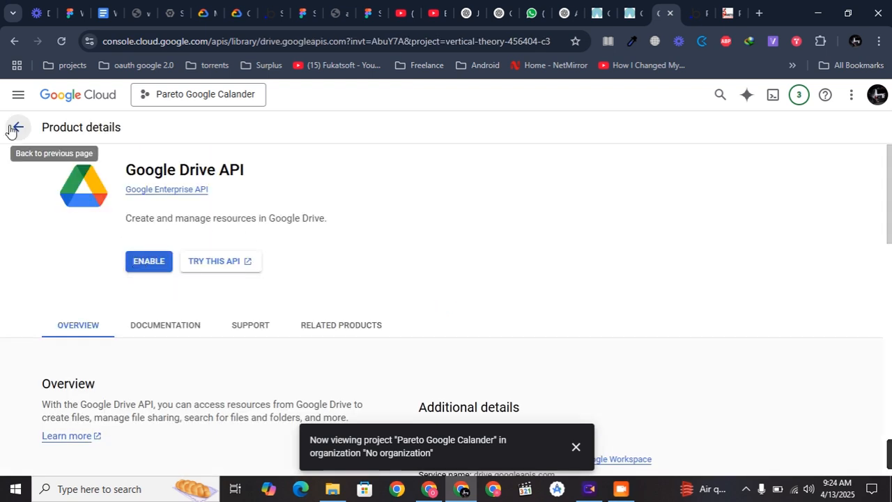
{"action": "left_click", "coordinate": [10, 127]}
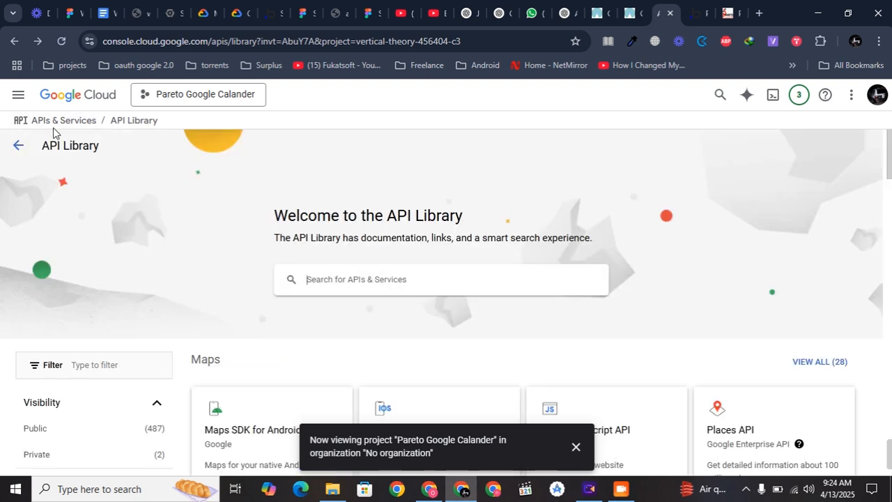
Review the full list of enabled APIs and the API Library, and return to the APIs & Services dashboard
{"action": "left_click", "coordinate": [69, 130]}
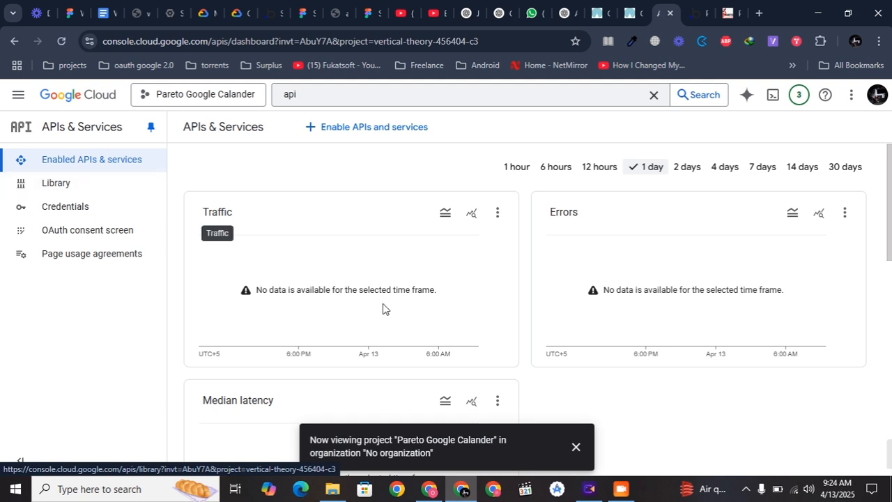
{"action": "scroll", "coordinate": [383, 307], "scroll_direction": "down", "scroll_amount": 10}
{"action": "left_click", "coordinate": [112, 182]}
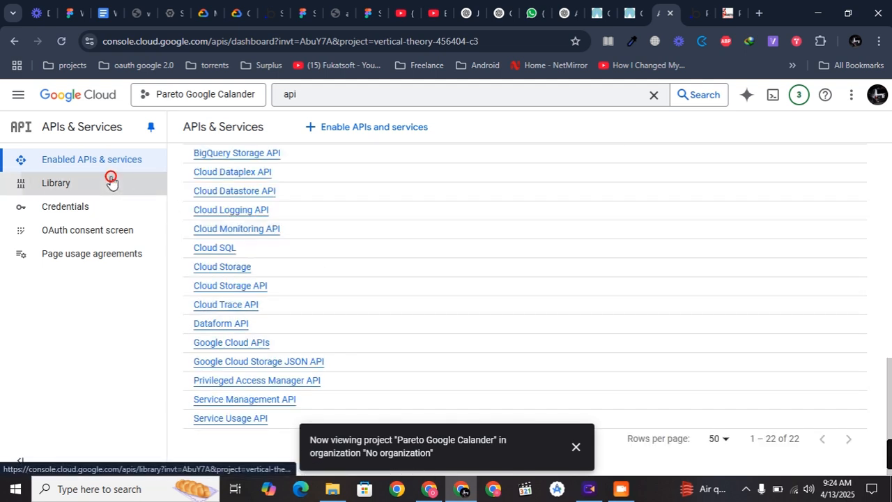
{"action": "scroll", "coordinate": [239, 308], "scroll_direction": "down", "scroll_amount": 7}
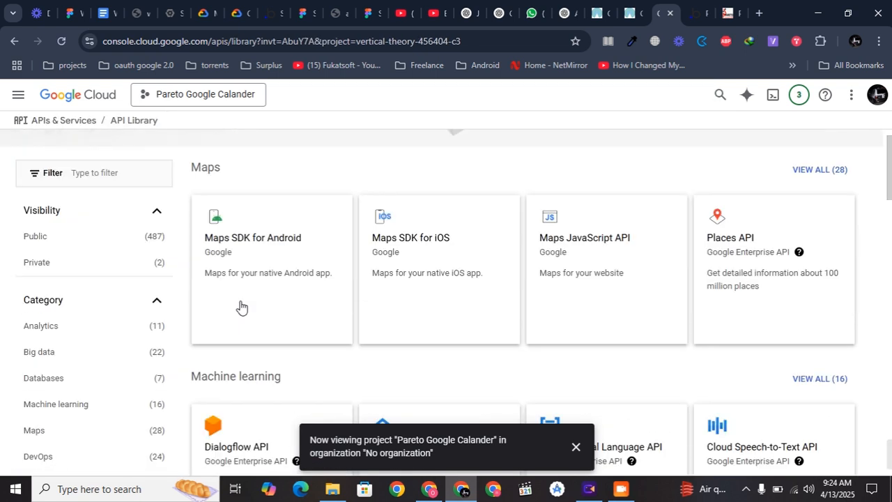
{"action": "left_click", "coordinate": [28, 122]}
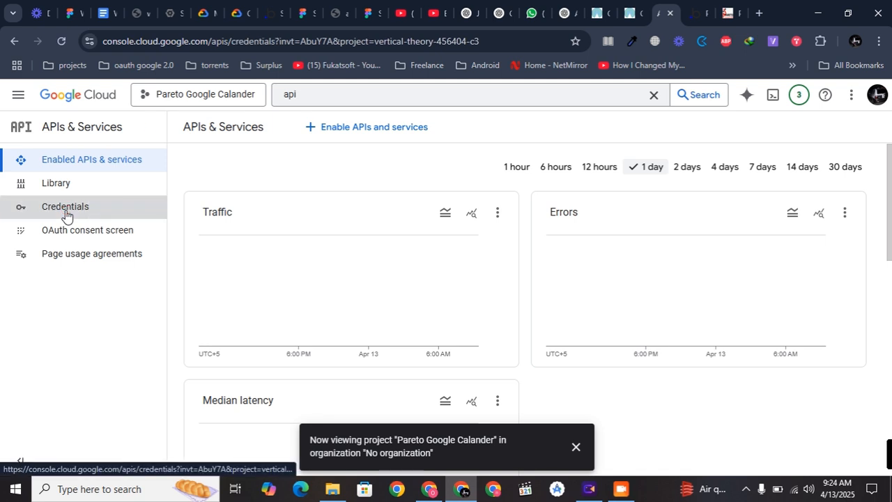
View the credential types that can be created for the project and open the OAuth client Web client 1
{"action": "left_click", "coordinate": [67, 208]}
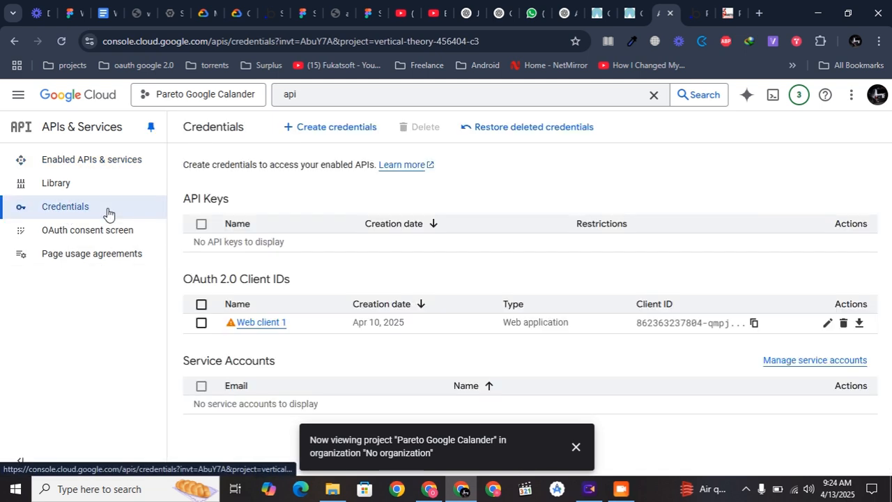
{"action": "left_click", "coordinate": [334, 128]}
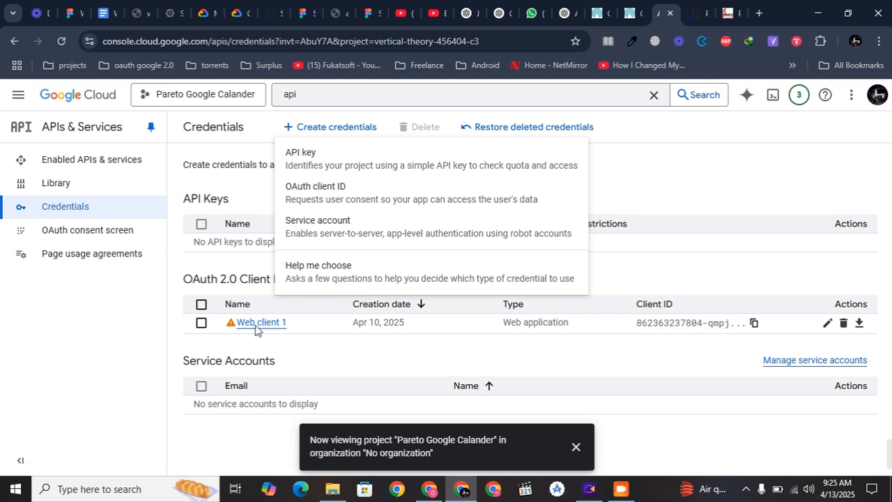
{"action": "left_click", "coordinate": [260, 348]}
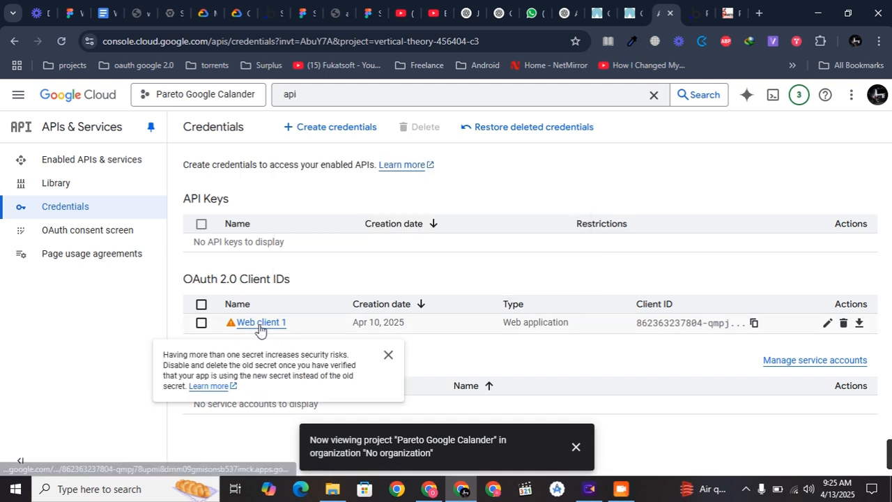
{"action": "left_click", "coordinate": [259, 324]}
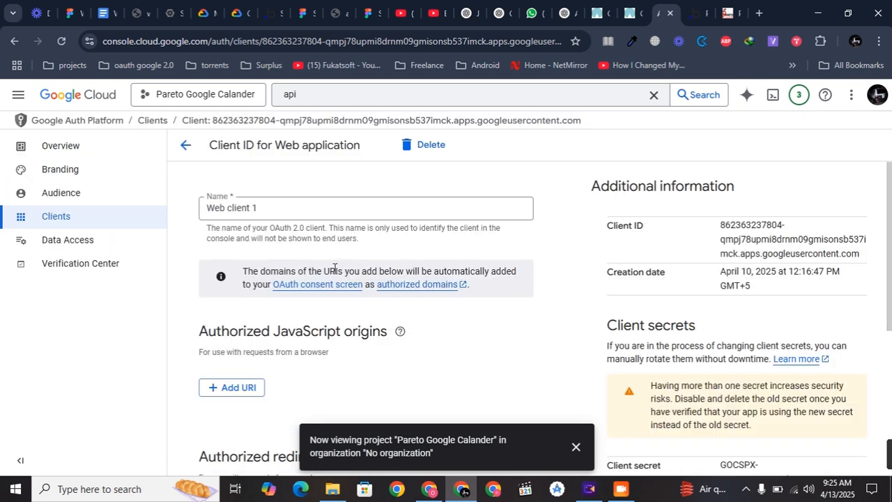
Examine the OAuth client's name and compare the paths of its test and live authorized redirect URIs
{"action": "triple_click", "coordinate": [262, 215]}
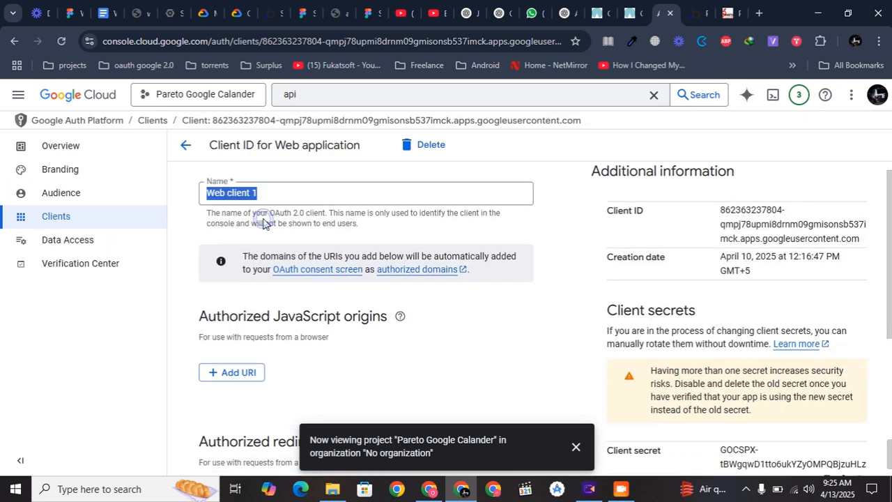
{"action": "scroll", "coordinate": [704, 217], "scroll_direction": "down", "scroll_amount": 3}
{"action": "left_click", "coordinate": [403, 304]}
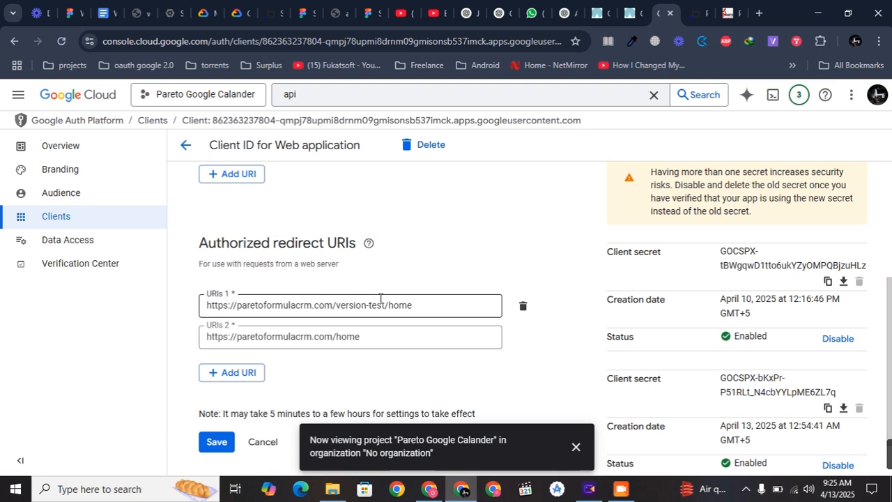
{"action": "triple_click", "coordinate": [388, 298]}
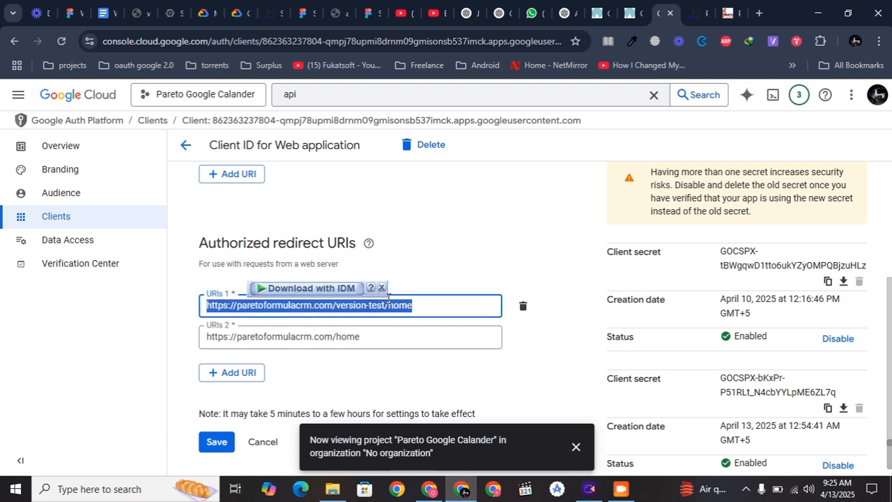
{"action": "left_click", "coordinate": [422, 301]}
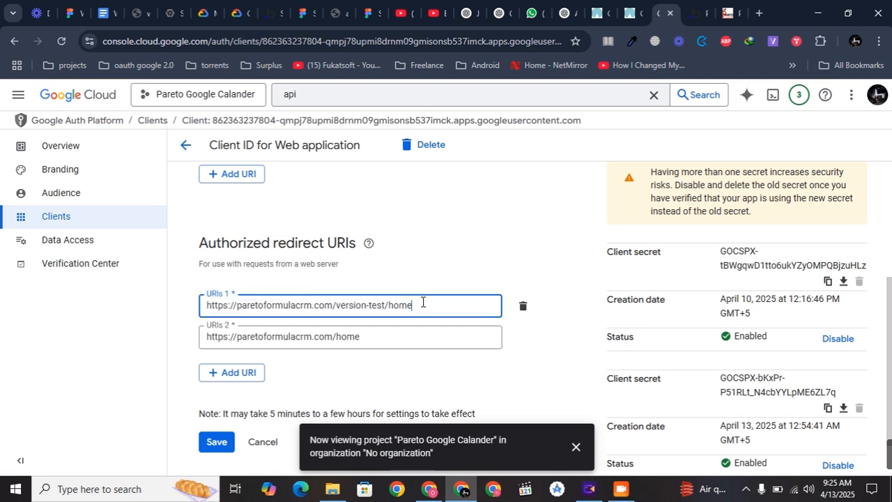
{"action": "left_click_drag", "start_coordinate": [422, 302], "coordinate": [150, 312]}
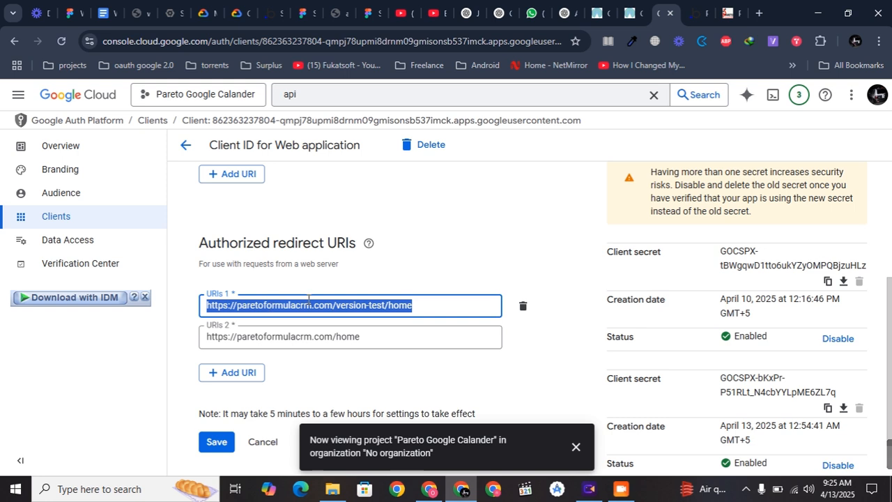
{"action": "double_click", "coordinate": [402, 305]}
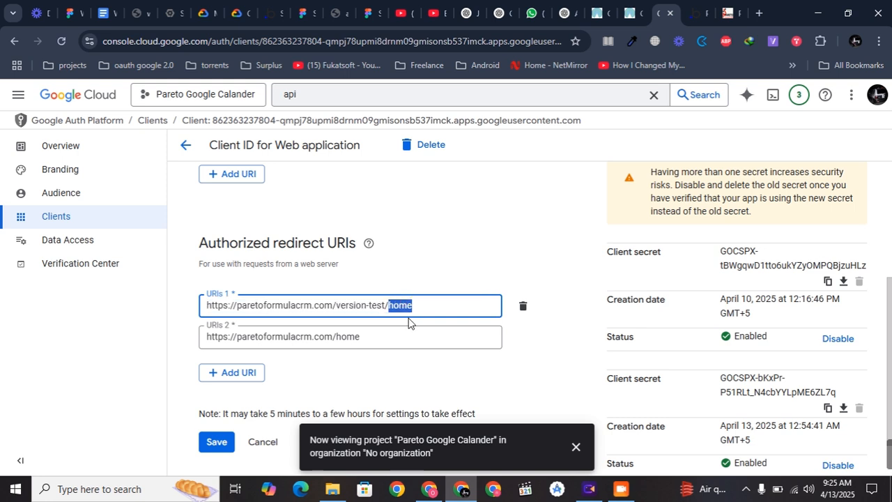
{"action": "triple_click", "coordinate": [408, 305]}
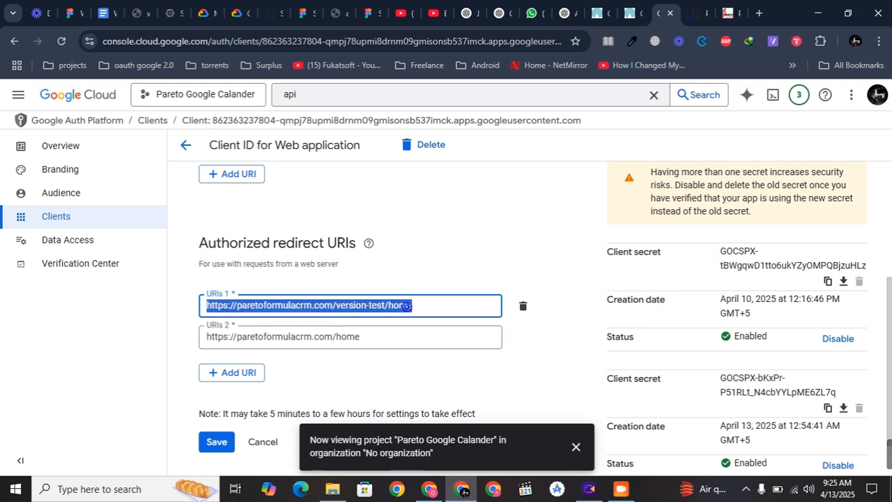
{"action": "double_click", "coordinate": [375, 338]}
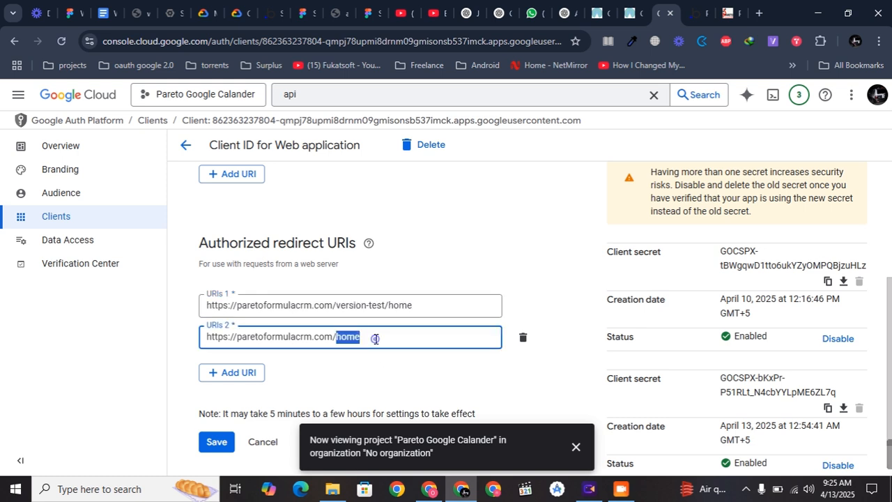
{"action": "triple_click", "coordinate": [371, 309]}
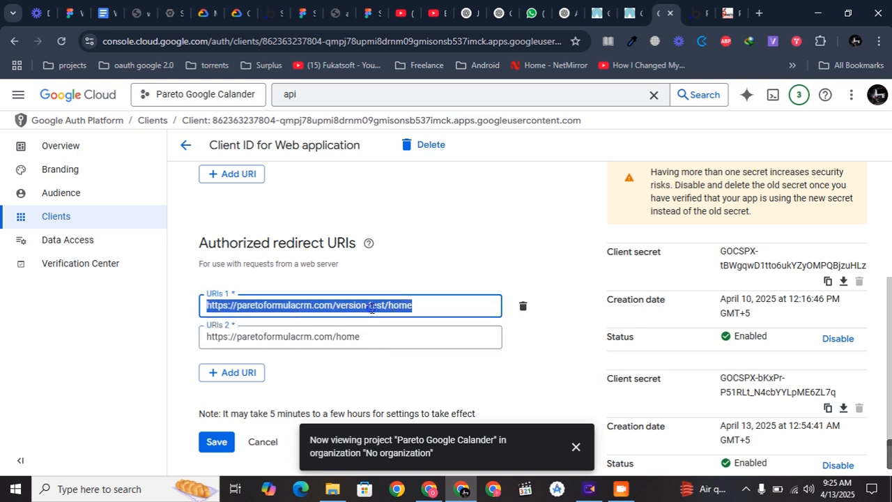
{"action": "double_click", "coordinate": [356, 310]}
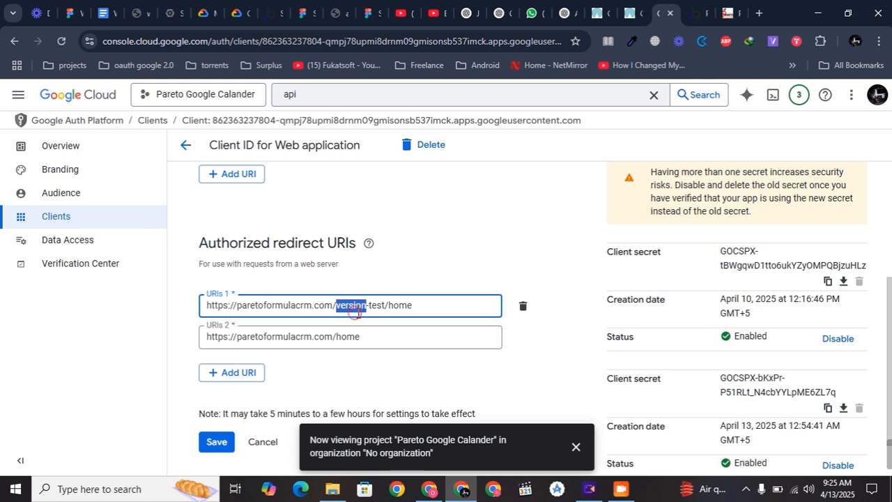
{"action": "left_click", "coordinate": [369, 337]}
{"action": "double_click", "coordinate": [368, 337]}
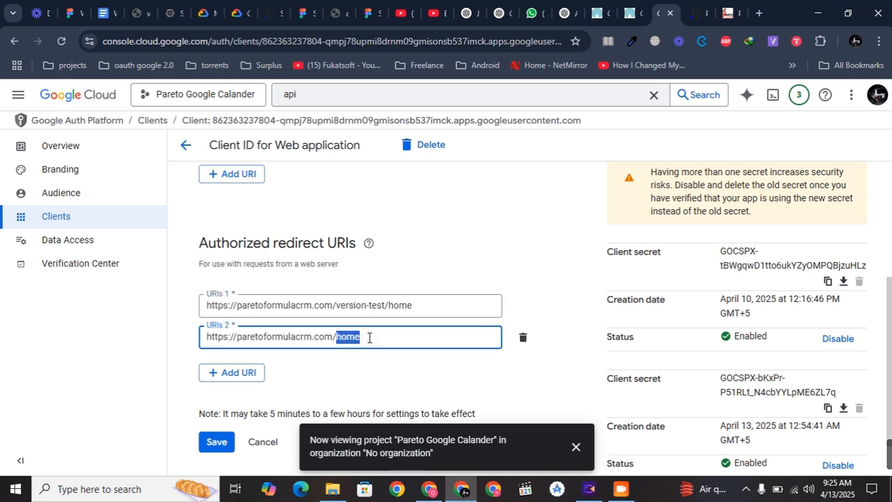
Examine the client ID and client secrets of the OAuth client, along with its authorized redirect URIs
{"action": "scroll", "coordinate": [594, 274], "scroll_direction": "up", "scroll_amount": 1}
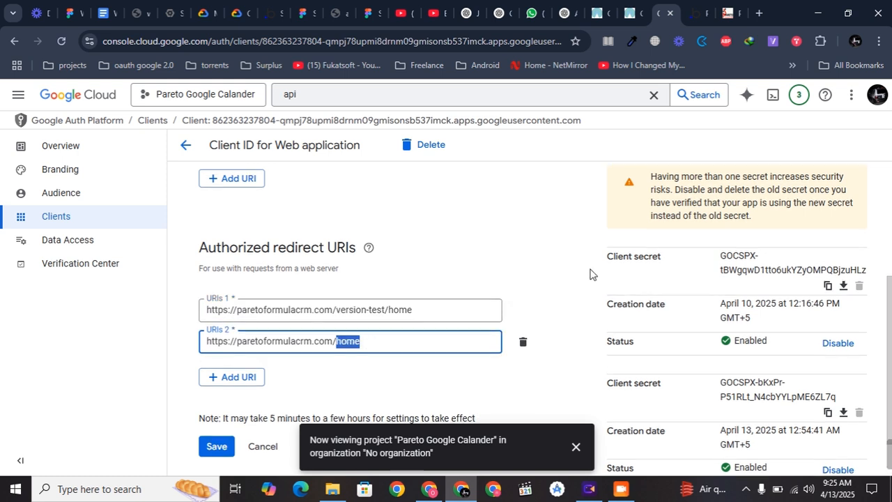
{"action": "double_click", "coordinate": [721, 258]}
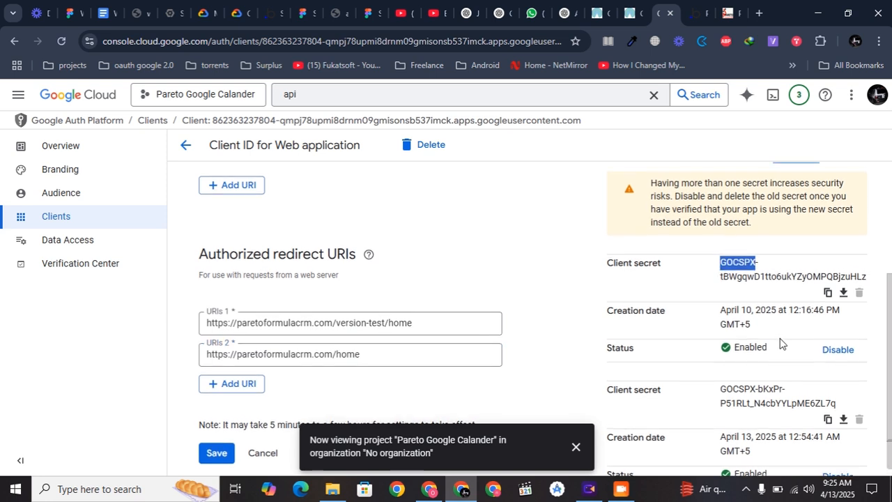
{"action": "scroll", "coordinate": [776, 286], "scroll_direction": "up", "scroll_amount": 3}
{"action": "left_click_drag", "start_coordinate": [724, 222], "coordinate": [869, 259]}
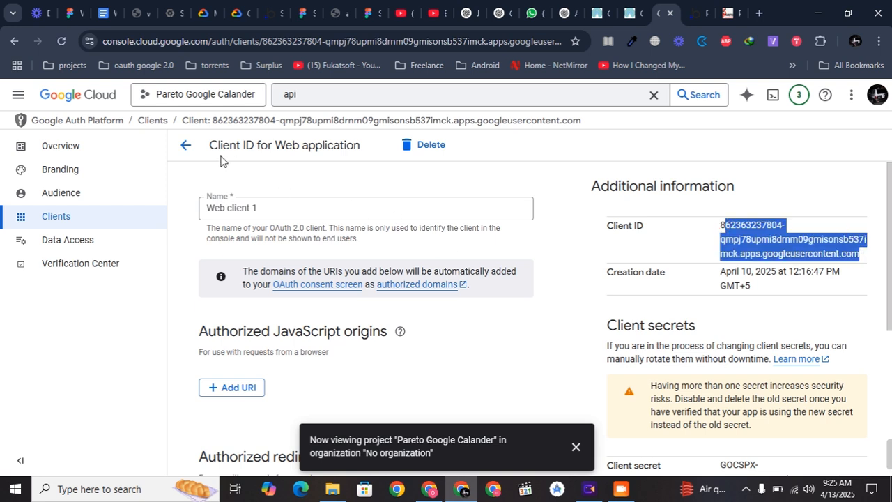
{"action": "left_click", "coordinate": [173, 146]}
{"action": "scroll", "coordinate": [307, 300], "scroll_direction": "down", "scroll_amount": 4}
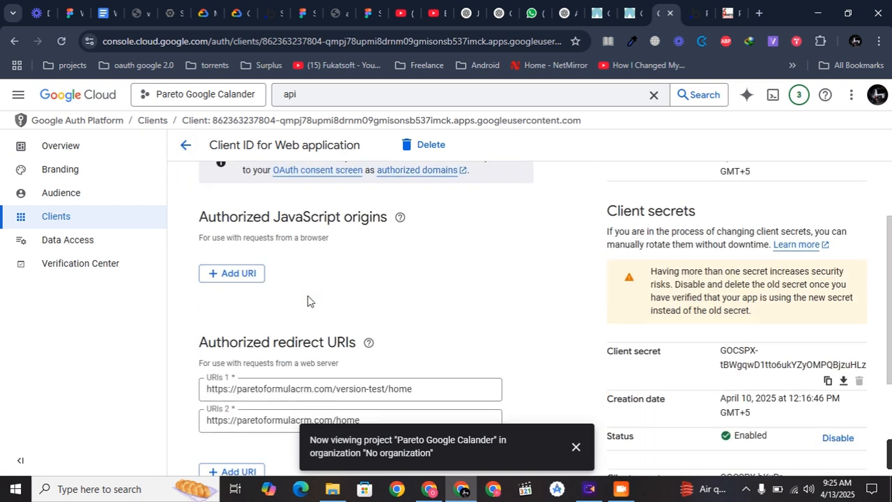
{"action": "scroll", "coordinate": [308, 299], "scroll_direction": "up", "scroll_amount": 4}
{"action": "scroll", "coordinate": [237, 416], "scroll_direction": "down", "scroll_amount": 4}
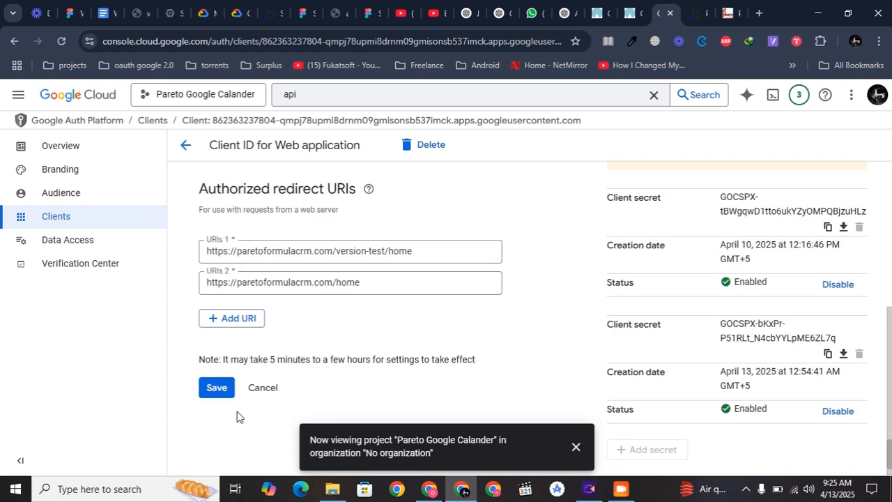
{"action": "scroll", "coordinate": [201, 390], "scroll_direction": "up", "scroll_amount": 4}
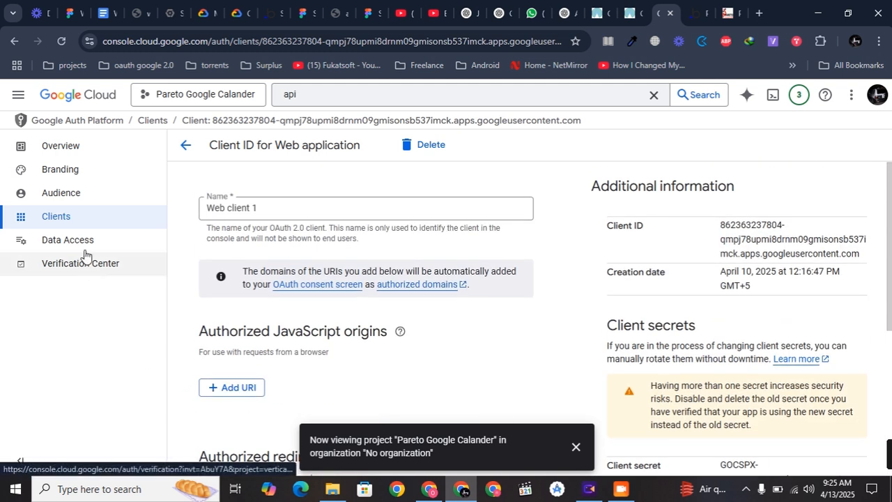
Review the project's data access scopes and read the user-facing descriptions of the two sensitive calendar scopes
{"action": "left_click", "coordinate": [101, 242]}
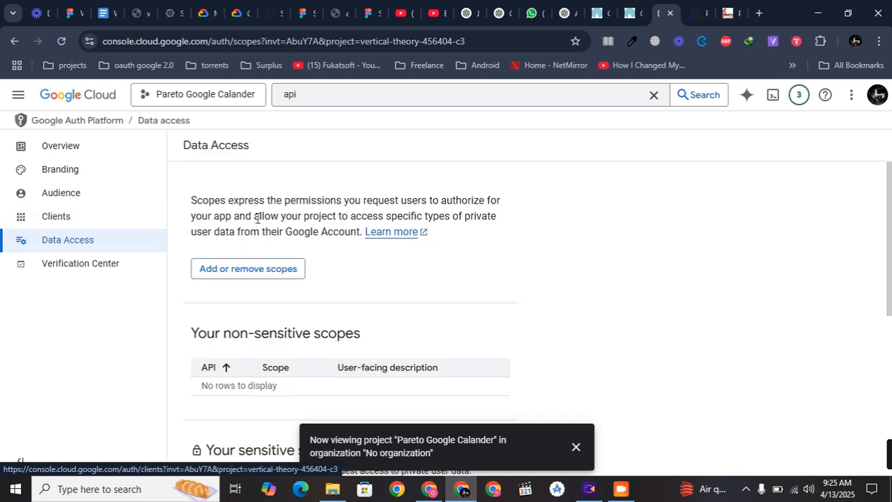
{"action": "scroll", "coordinate": [237, 213], "scroll_direction": "down", "scroll_amount": 3}
{"action": "scroll", "coordinate": [257, 166], "scroll_direction": "up", "scroll_amount": 2}
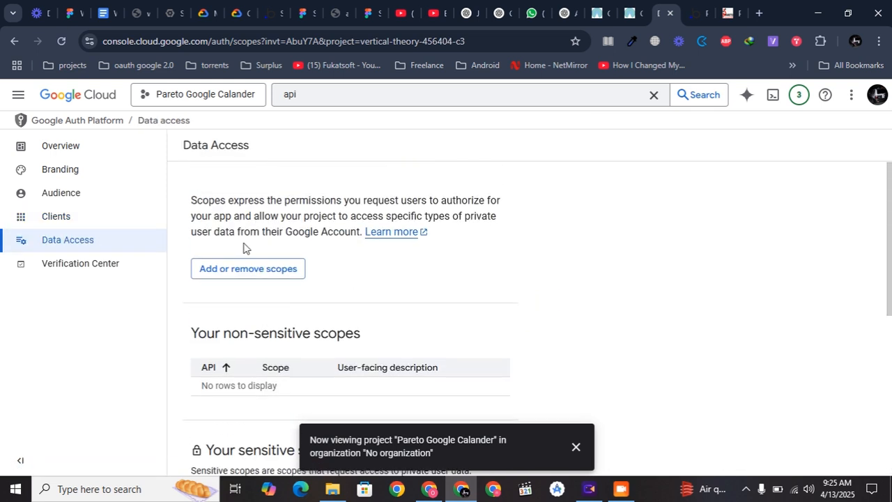
{"action": "scroll", "coordinate": [240, 255], "scroll_direction": "down", "scroll_amount": 4}
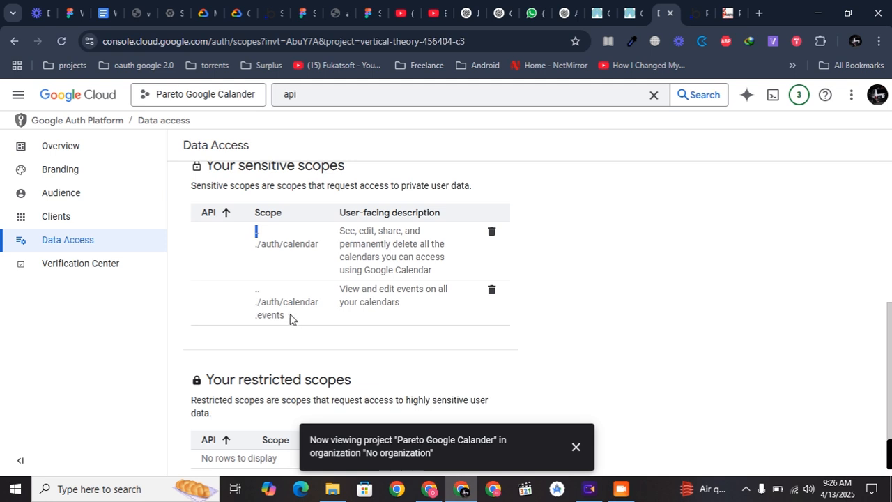
{"action": "scroll", "coordinate": [294, 324], "scroll_direction": "down", "scroll_amount": 1}
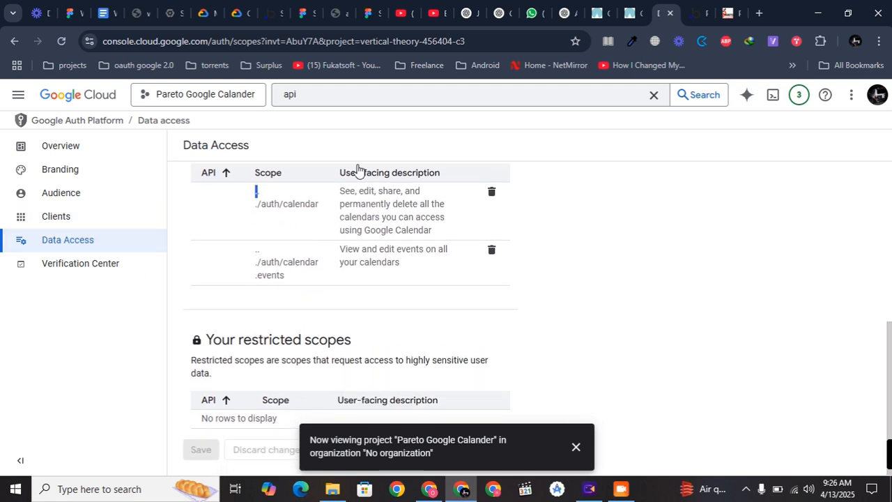
{"action": "left_click_drag", "start_coordinate": [341, 193], "coordinate": [416, 227]}
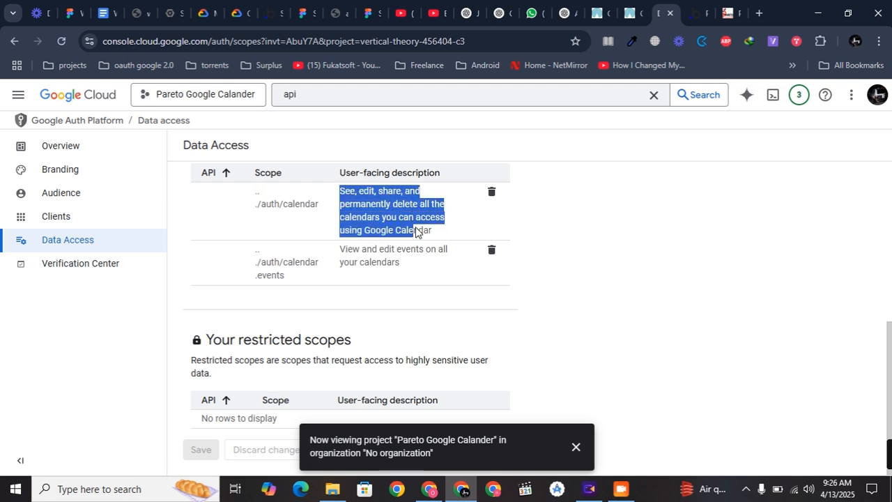
{"action": "left_click", "coordinate": [342, 249]}
{"action": "left_click_drag", "start_coordinate": [345, 252], "coordinate": [410, 262]}
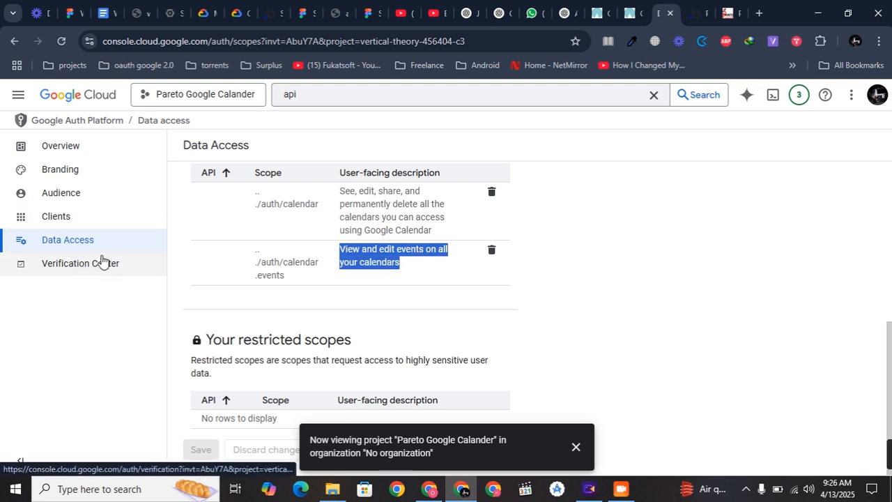
Go back to the list of OAuth 2.0 clients and open Web client 1 to view its settings
{"action": "left_click", "coordinate": [87, 224]}
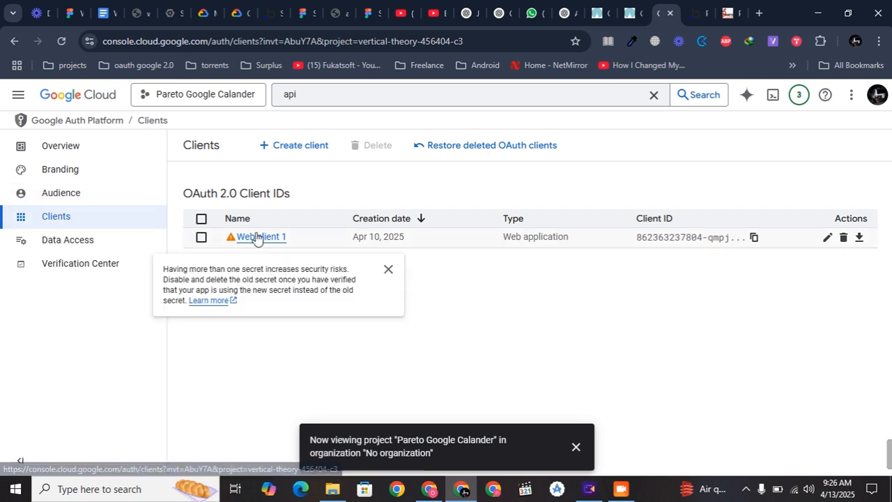
{"action": "left_click", "coordinate": [313, 147]}
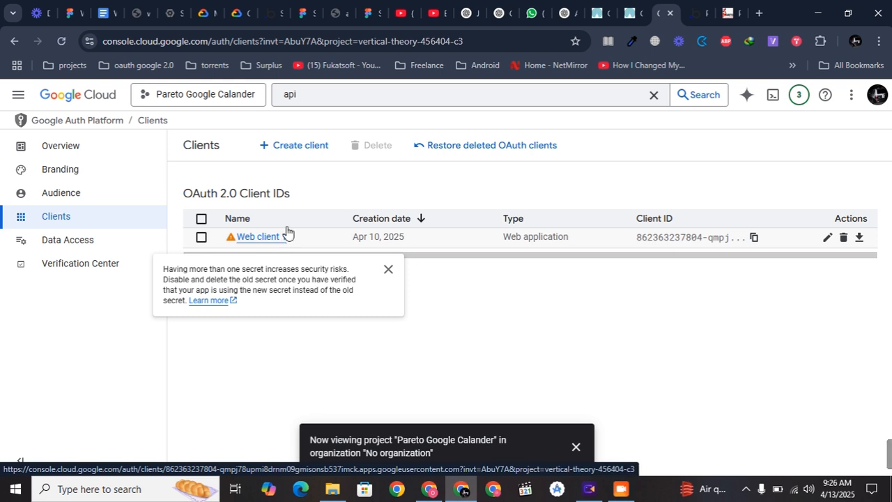
{"action": "left_click", "coordinate": [262, 237]}
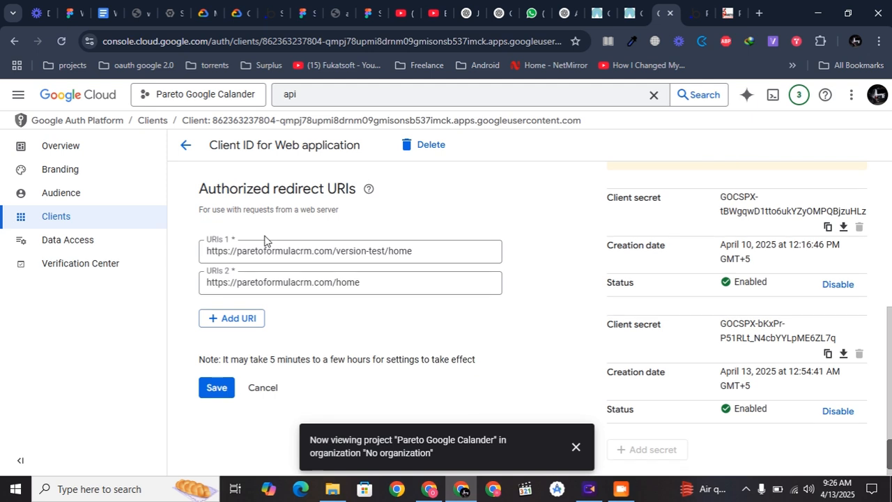
{"action": "scroll", "coordinate": [261, 235], "scroll_direction": "up", "scroll_amount": 4}
Check the audience page briefly and return to the authorized redirect URIs of Web client 1
{"action": "left_click", "coordinate": [80, 195]}
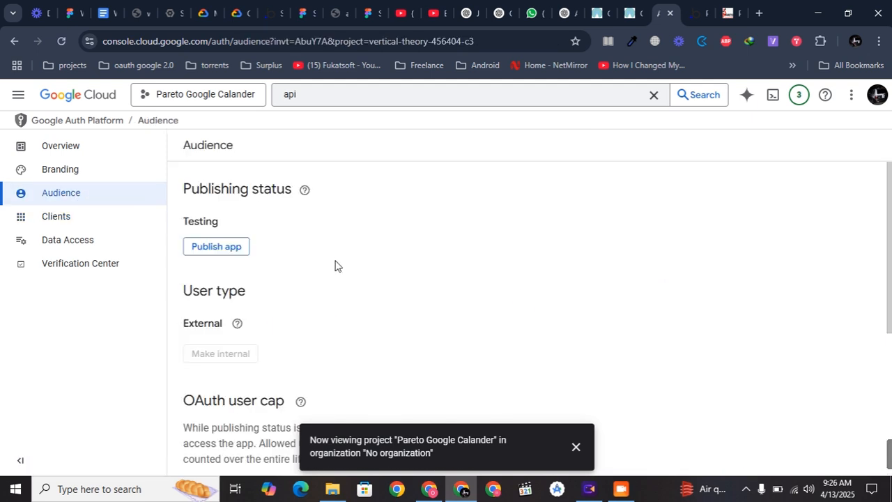
{"action": "left_click", "coordinate": [104, 219]}
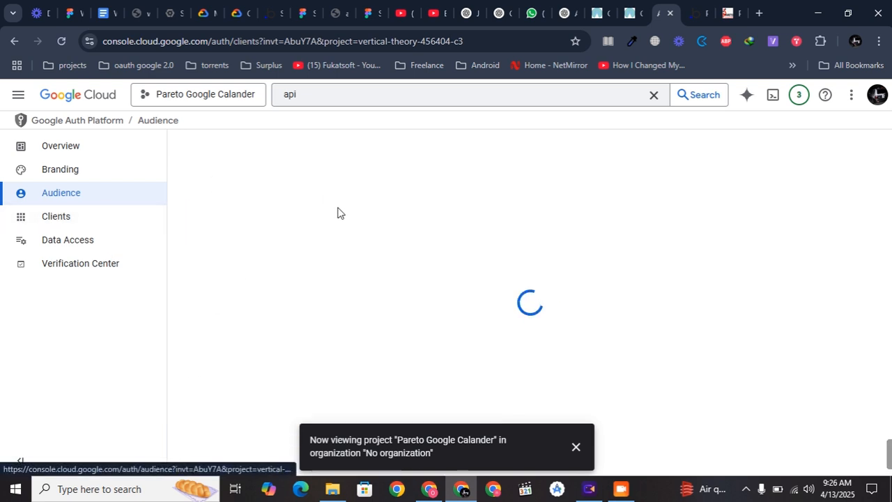
{"action": "left_click", "coordinate": [279, 240]}
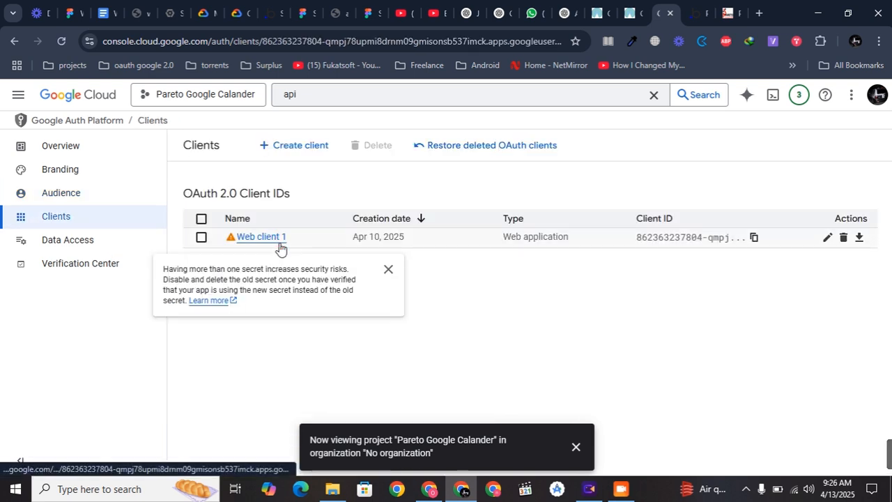
{"action": "scroll", "coordinate": [315, 318], "scroll_direction": "down", "scroll_amount": 4}
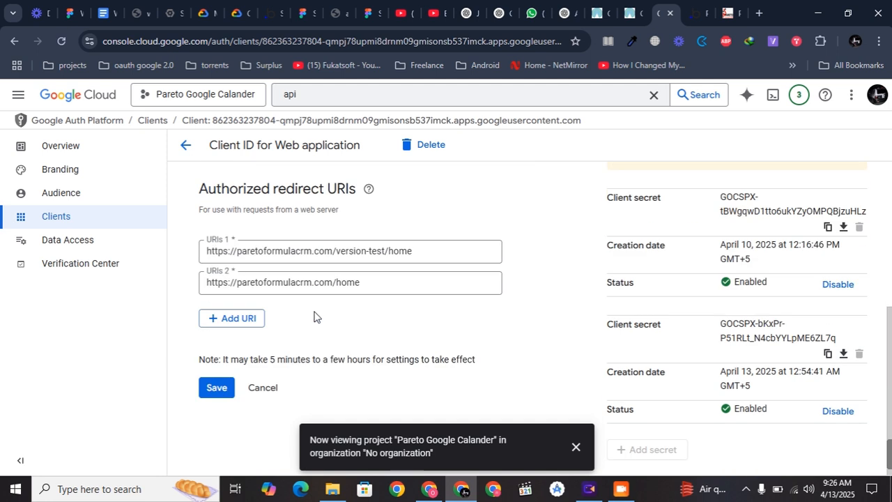
Review the app's publishing status, user type, OAuth user cap and test users in the audience settings
{"action": "left_click", "coordinate": [88, 203]}
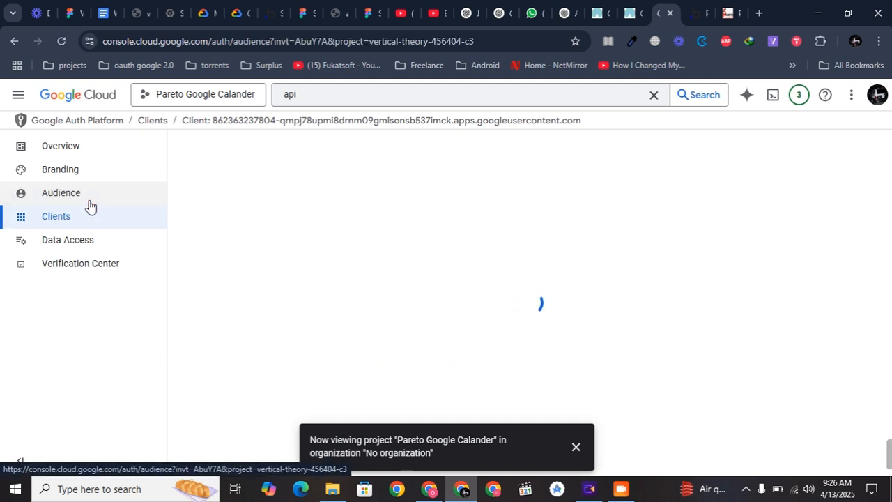
{"action": "scroll", "coordinate": [193, 265], "scroll_direction": "down", "scroll_amount": 4}
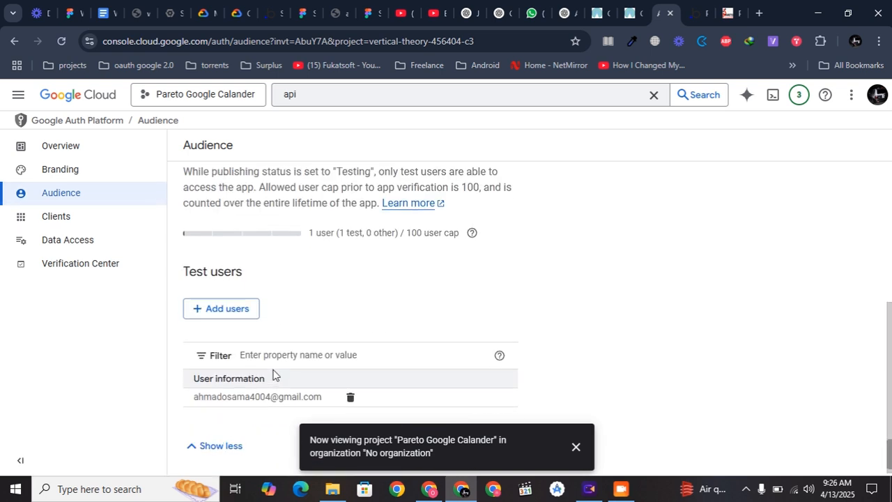
{"action": "scroll", "coordinate": [272, 375], "scroll_direction": "up", "scroll_amount": 4}
{"action": "scroll", "coordinate": [273, 375], "scroll_direction": "down", "scroll_amount": 5}
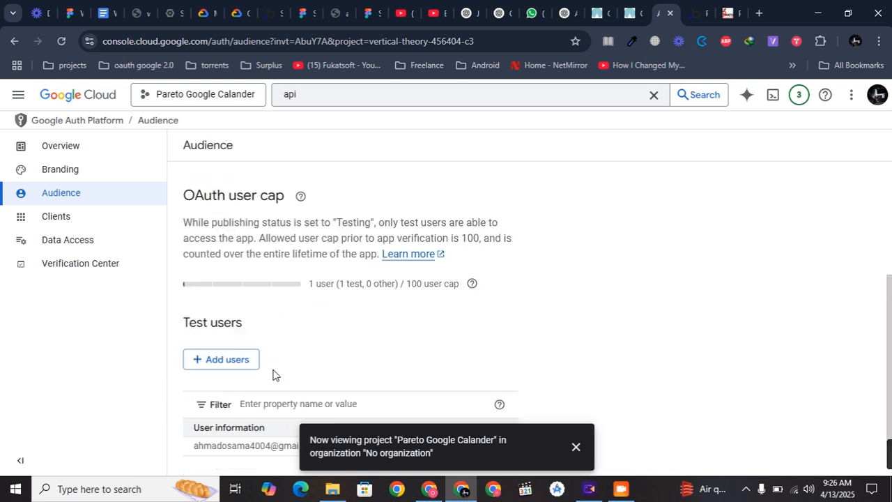
{"action": "scroll", "coordinate": [273, 375], "scroll_direction": "up", "scroll_amount": 5}
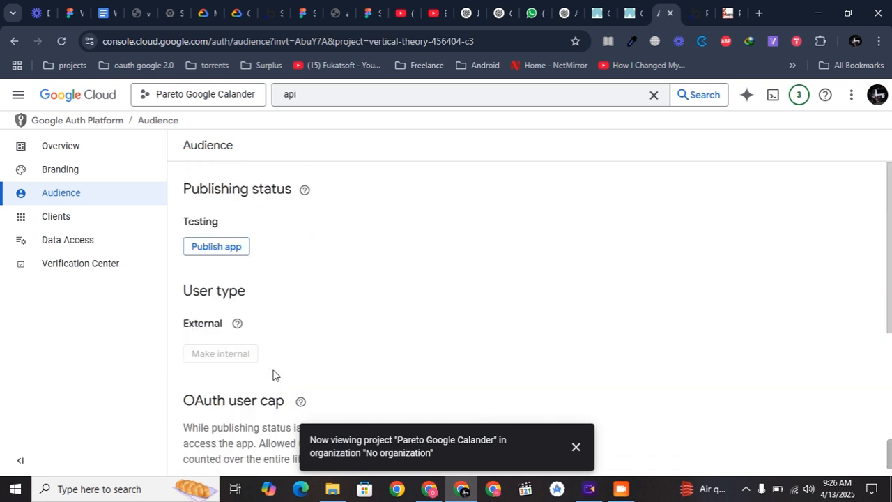
Open the OAuth consent screen from APIs & Services and review the metrics and project checkup in its overview
{"action": "left_click", "coordinate": [109, 130]}
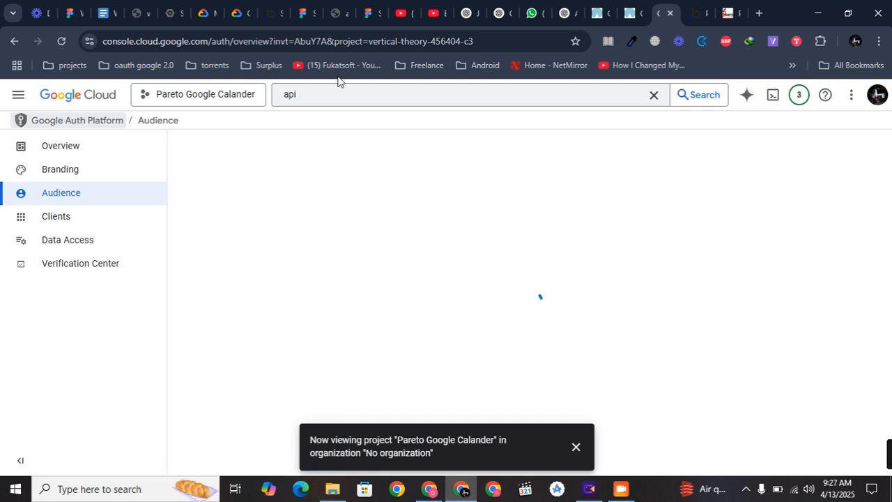
{"action": "left_click", "coordinate": [298, 93]}
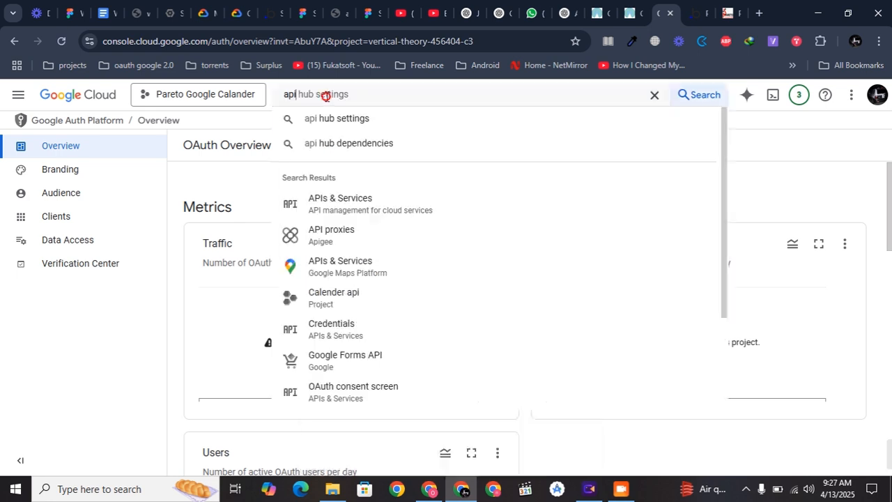
{"action": "left_click", "coordinate": [323, 202]}
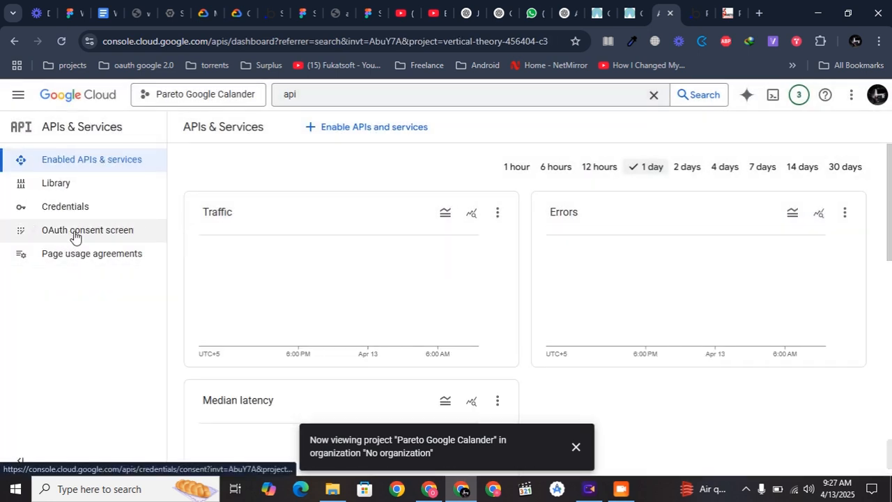
{"action": "left_click", "coordinate": [72, 237]}
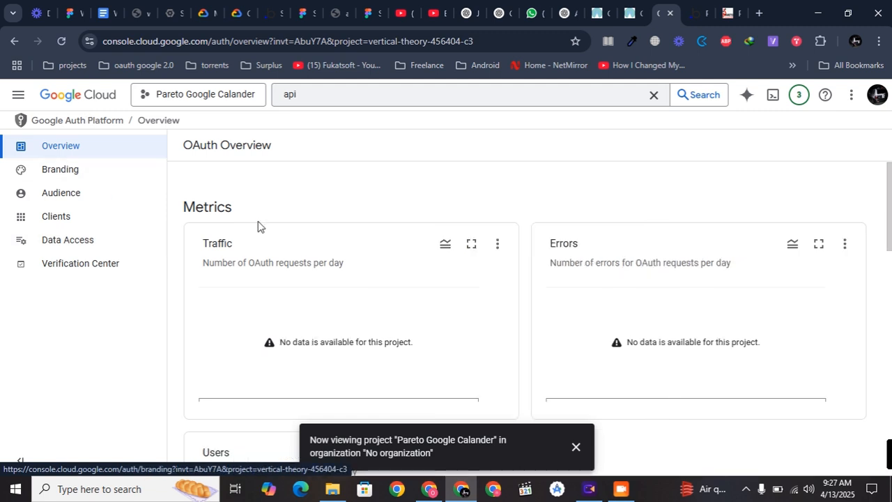
{"action": "scroll", "coordinate": [259, 225], "scroll_direction": "down", "scroll_amount": 2}
{"action": "scroll", "coordinate": [259, 225], "scroll_direction": "down", "scroll_amount": 5}
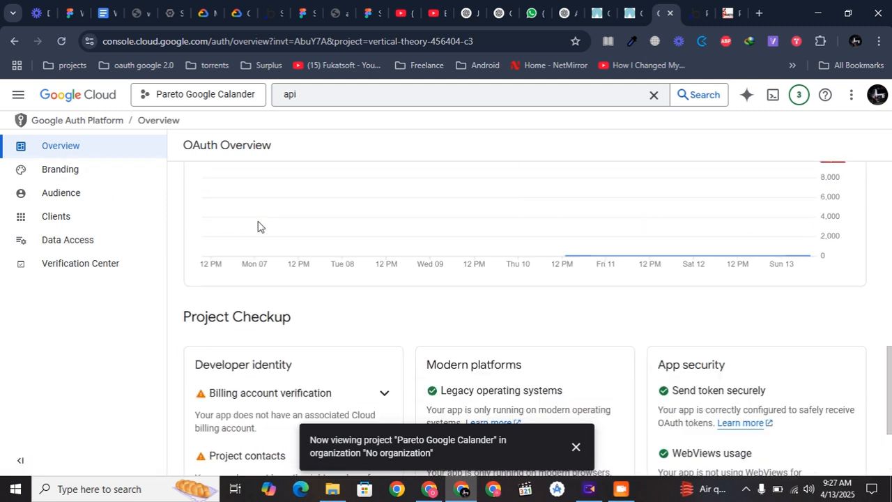
Open the branding settings of the consent screen and examine the app name and user support email
{"action": "left_click", "coordinate": [80, 172]}
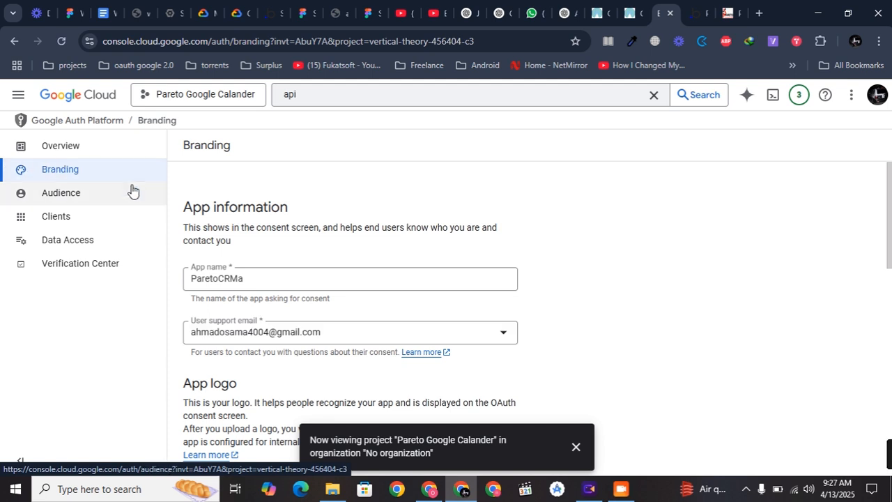
{"action": "scroll", "coordinate": [272, 189], "scroll_direction": "down", "scroll_amount": 3}
{"action": "scroll", "coordinate": [272, 189], "scroll_direction": "up", "scroll_amount": 3}
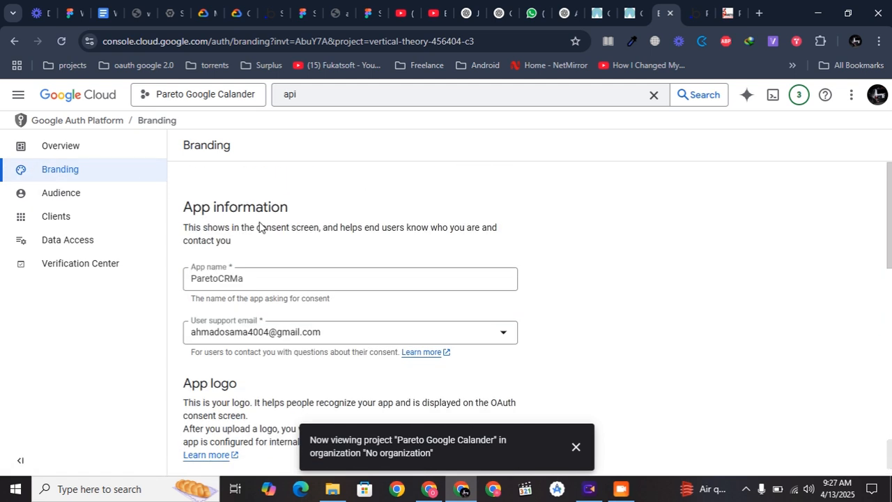
{"action": "double_click", "coordinate": [247, 277]}
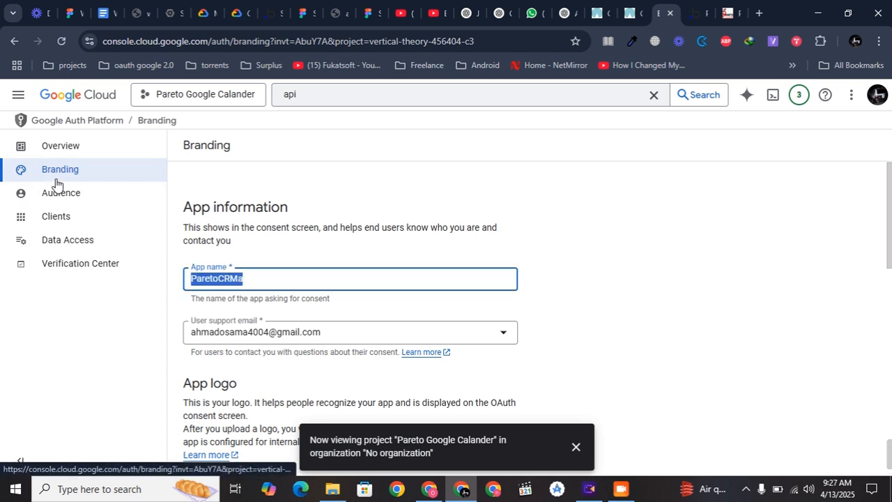
{"action": "scroll", "coordinate": [230, 244], "scroll_direction": "down", "scroll_amount": 2}
{"action": "scroll", "coordinate": [228, 244], "scroll_direction": "up", "scroll_amount": 1}
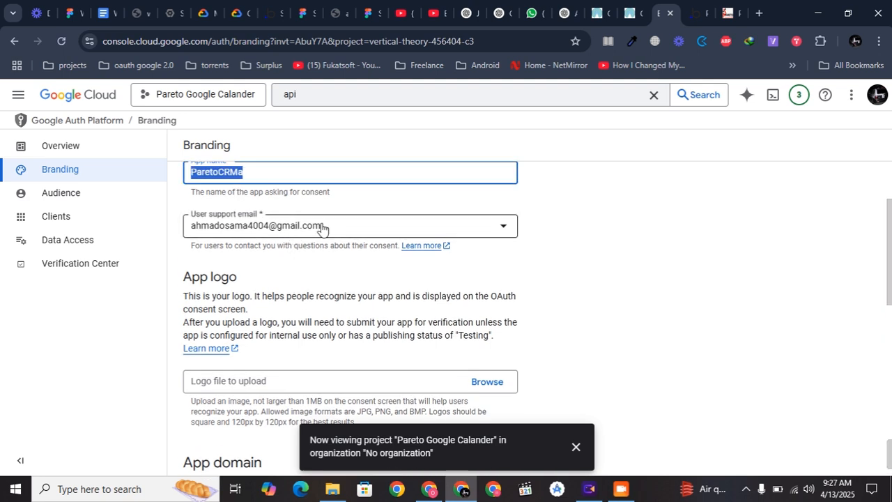
Examine the branding settings for the app logo, app domain links and authorized domains
{"action": "scroll", "coordinate": [219, 255], "scroll_direction": "down", "scroll_amount": 2}
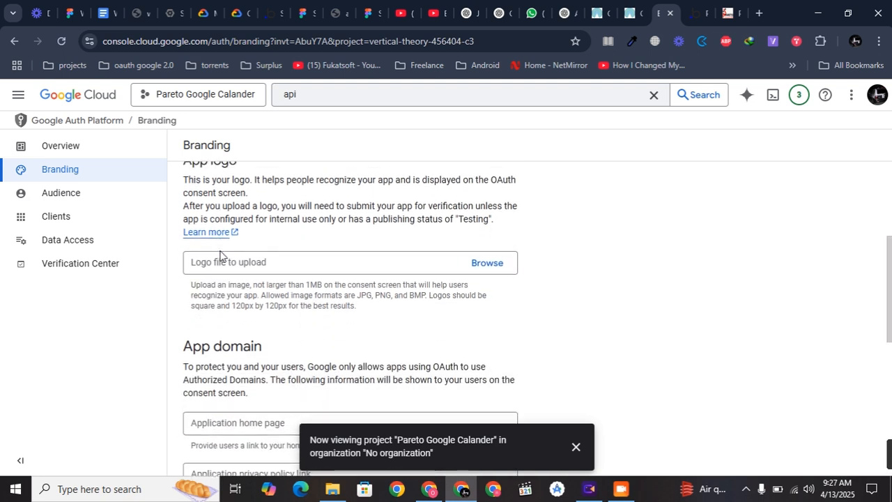
{"action": "scroll", "coordinate": [237, 259], "scroll_direction": "down", "scroll_amount": 1}
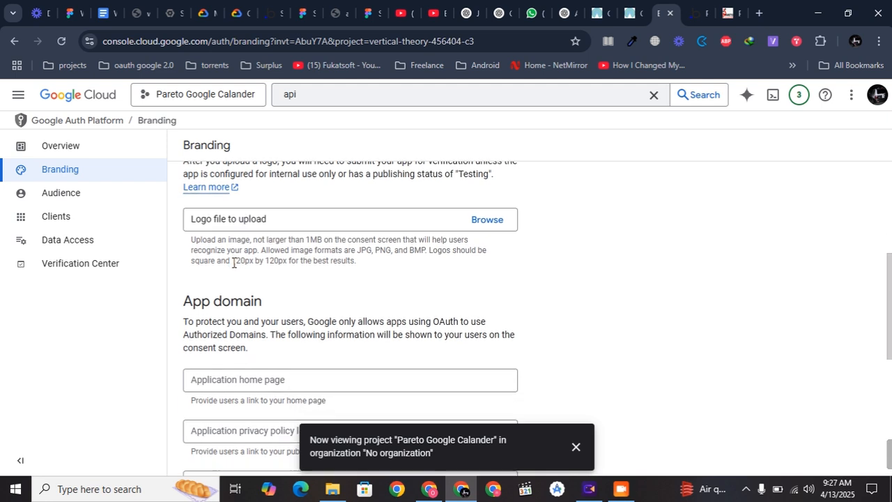
{"action": "scroll", "coordinate": [225, 240], "scroll_direction": "down", "scroll_amount": 2}
{"action": "left_click", "coordinate": [242, 248]}
{"action": "scroll", "coordinate": [242, 248], "scroll_direction": "down", "scroll_amount": 2}
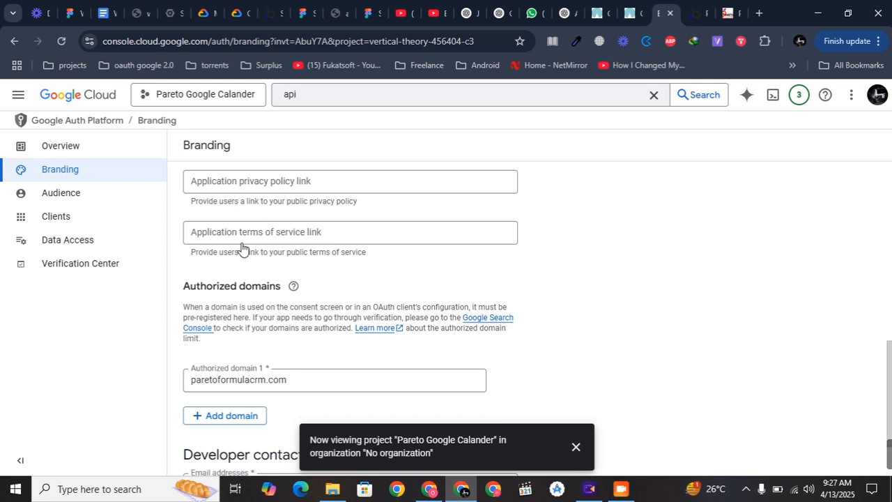
Examine the privacy policy link, terms of service link, authorized domain and developer contact fields in the branding settings, dismissing the project notification
{"action": "left_click", "coordinate": [249, 187]}
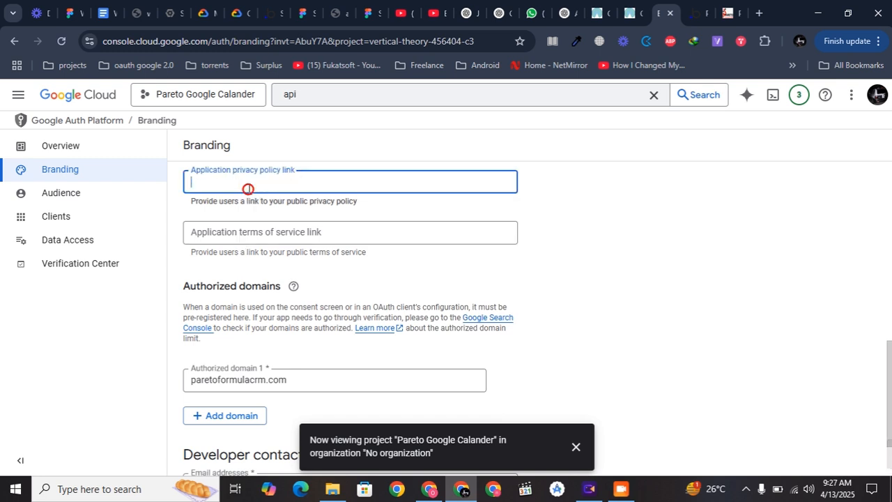
{"action": "left_click", "coordinate": [241, 232]}
{"action": "scroll", "coordinate": [241, 232], "scroll_direction": "down", "scroll_amount": 1}
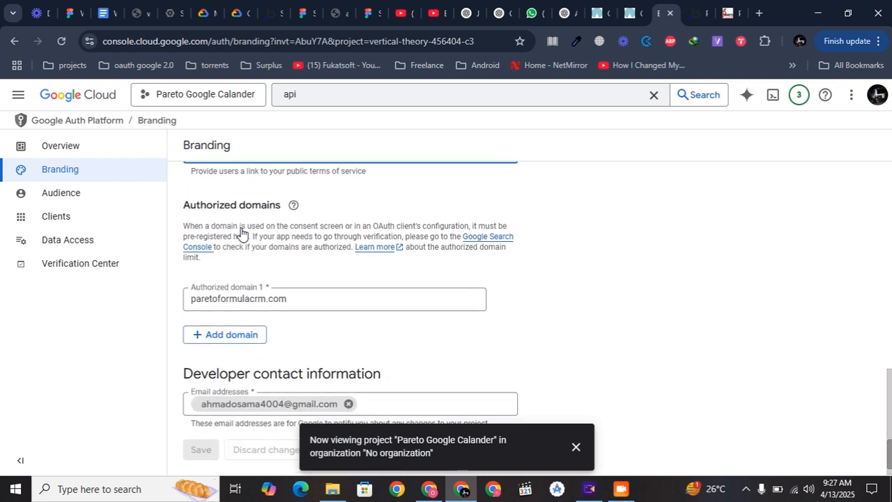
{"action": "left_click", "coordinate": [295, 294]}
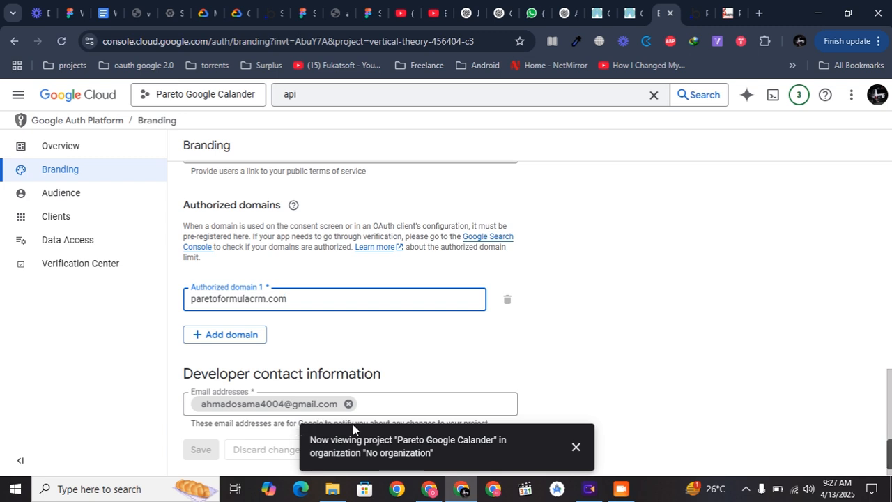
{"action": "left_click", "coordinate": [576, 450]}
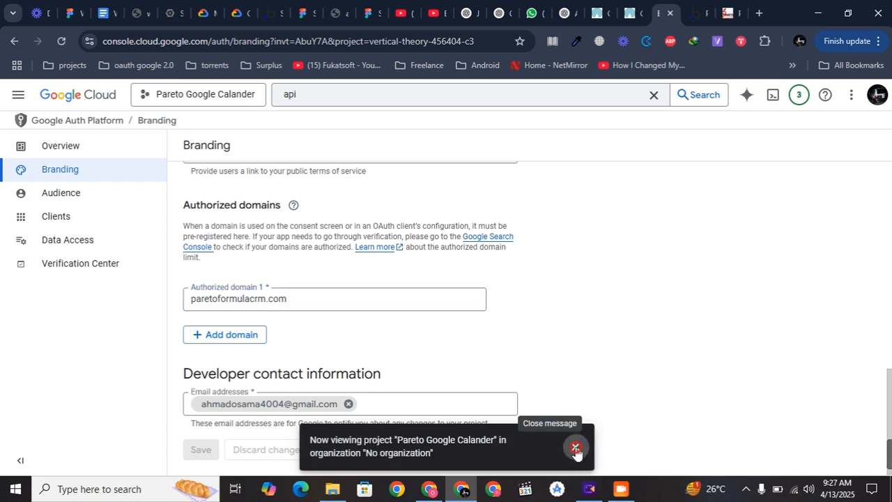
{"action": "left_click", "coordinate": [379, 296]}
Open the audience settings and review the publishing status, the External user type explanation, the OAuth user cap and the test users
{"action": "left_click", "coordinate": [70, 196]}
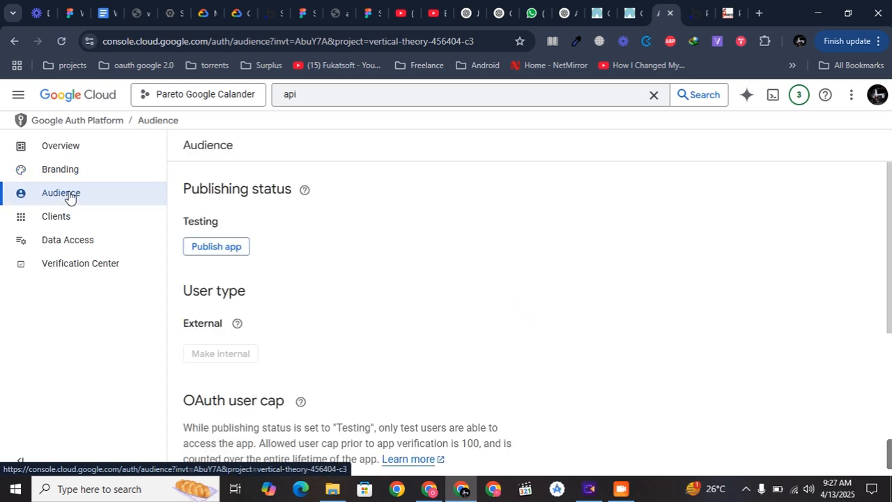
{"action": "scroll", "coordinate": [251, 256], "scroll_direction": "down", "scroll_amount": 1}
{"action": "scroll", "coordinate": [230, 240], "scroll_direction": "up", "scroll_amount": 1}
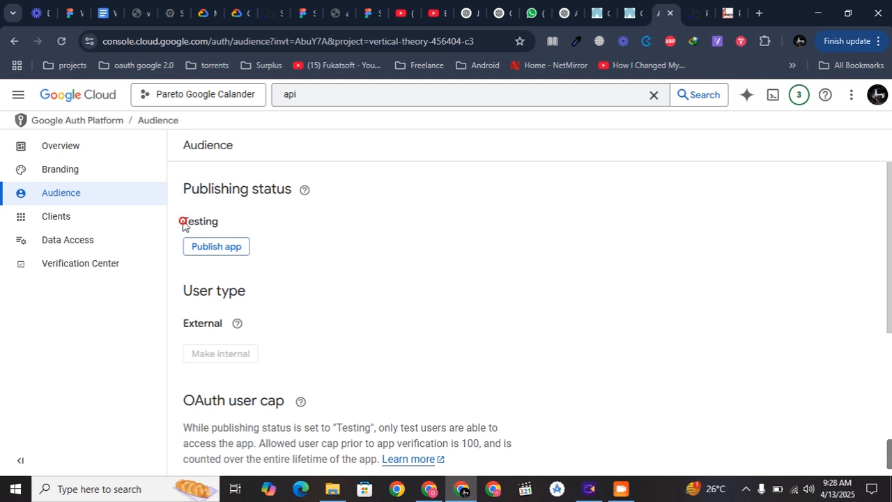
{"action": "left_click_drag", "start_coordinate": [182, 221], "coordinate": [243, 229]}
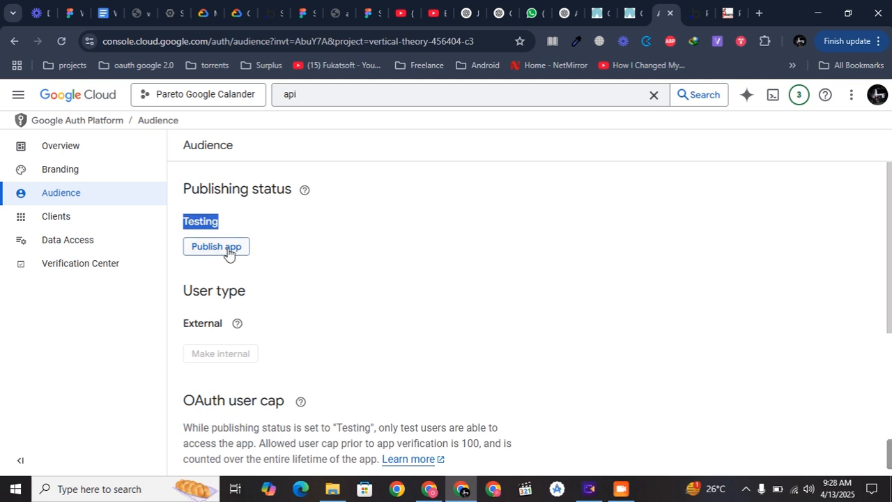
{"action": "mouse_move", "coordinate": [237, 324]}
{"action": "scroll", "coordinate": [279, 365], "scroll_direction": "down", "scroll_amount": 1}
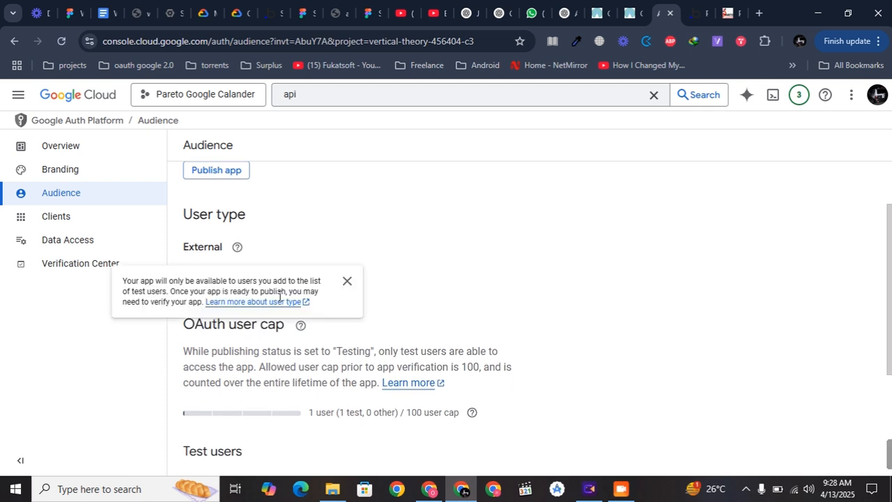
{"action": "scroll", "coordinate": [284, 397], "scroll_direction": "down", "scroll_amount": 3}
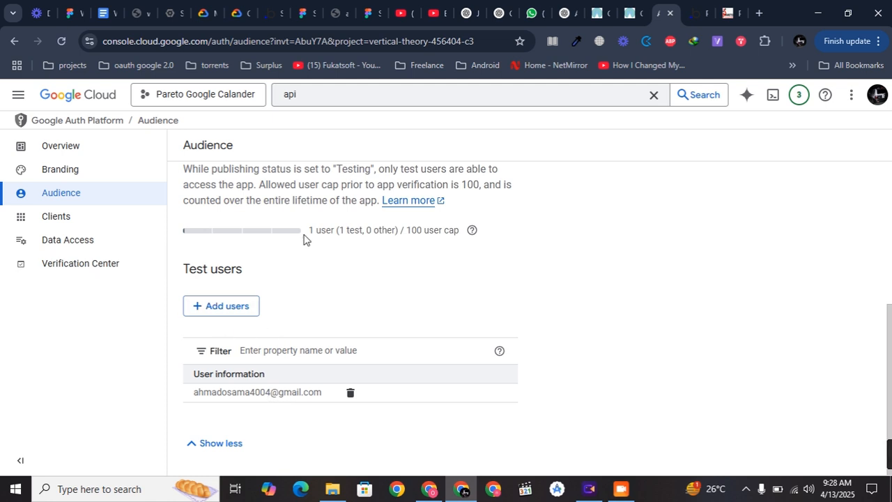
Open the data access settings and review the app's non-sensitive, sensitive and restricted scopes
{"action": "left_click", "coordinate": [81, 230]}
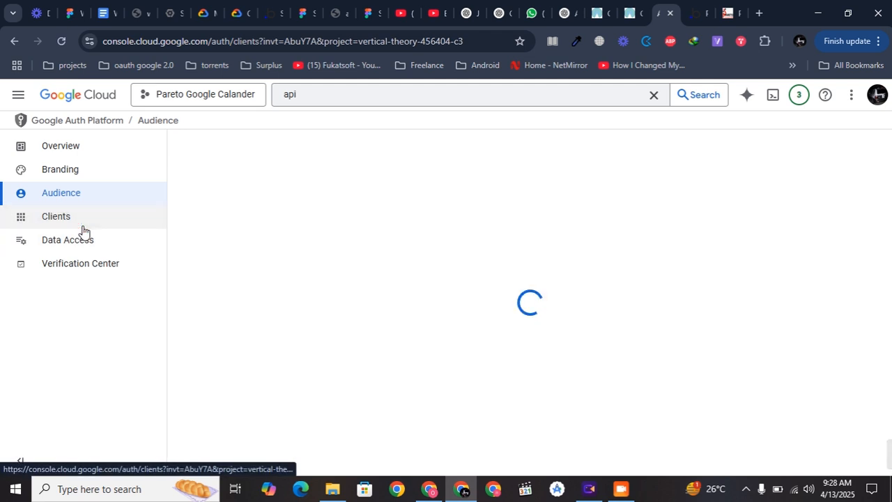
{"action": "left_click", "coordinate": [87, 254]}
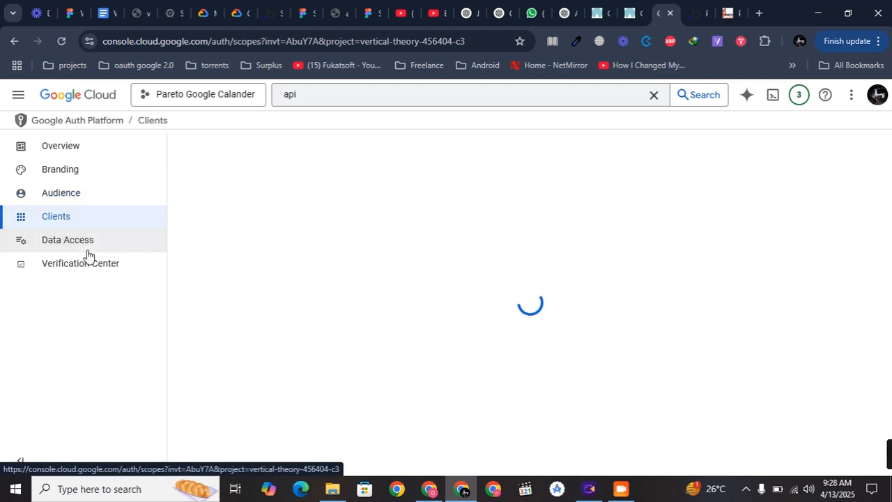
{"action": "scroll", "coordinate": [191, 289], "scroll_direction": "down", "scroll_amount": 4}
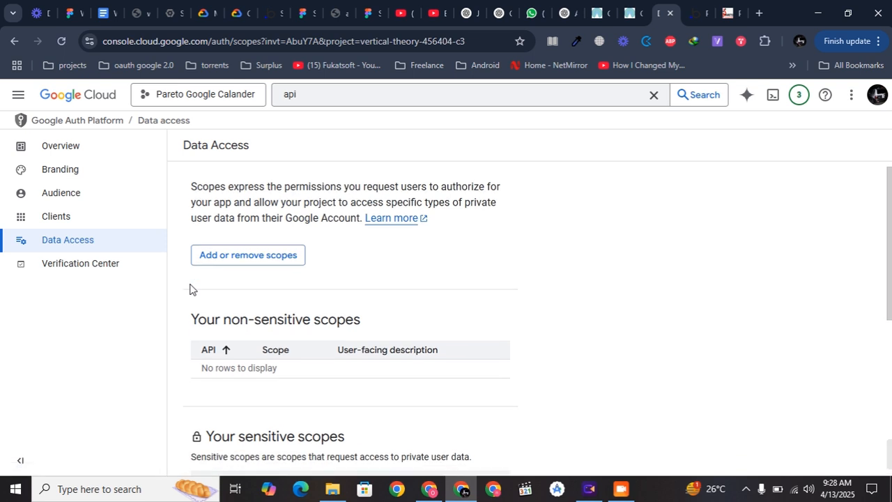
{"action": "scroll", "coordinate": [192, 289], "scroll_direction": "down", "scroll_amount": 2}
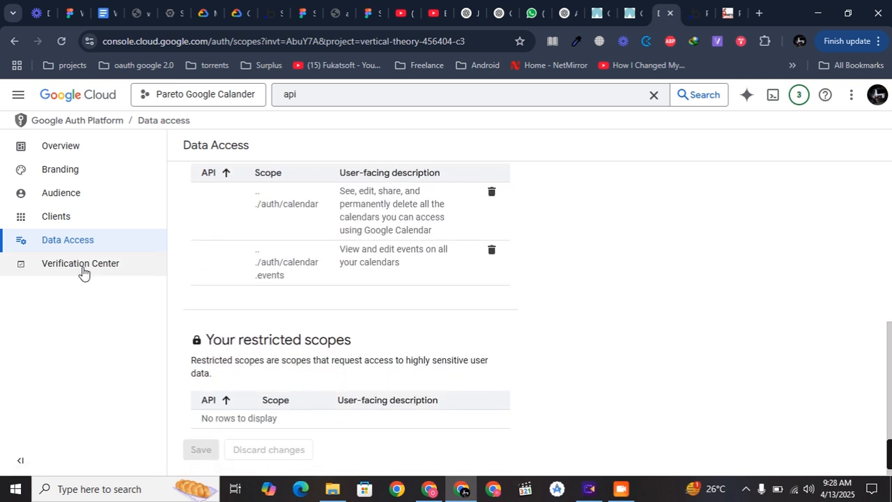
Open the Verification Center and read the app's verification status, checking back briefly on the audience settings
{"action": "left_click", "coordinate": [84, 272]}
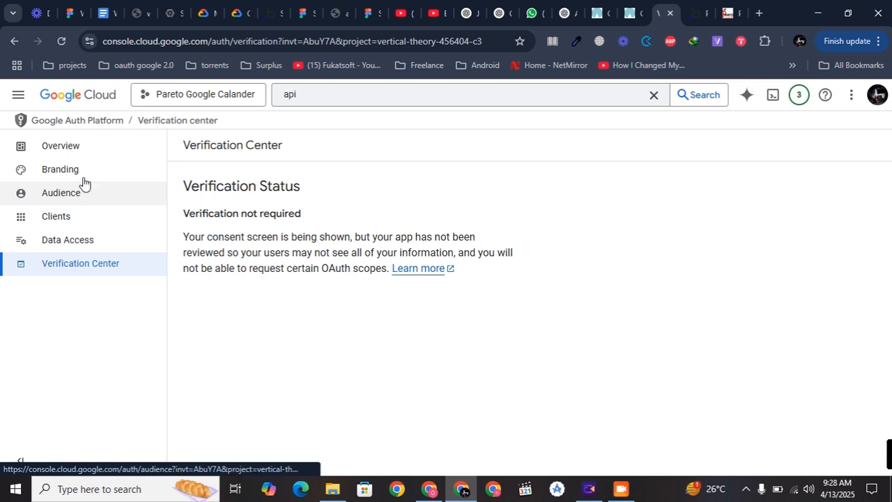
{"action": "left_click", "coordinate": [63, 201]}
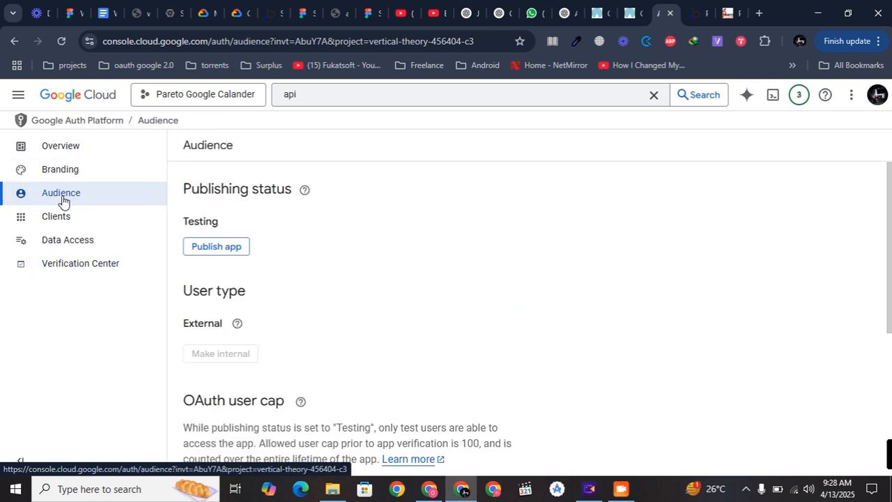
{"action": "left_click", "coordinate": [123, 258]}
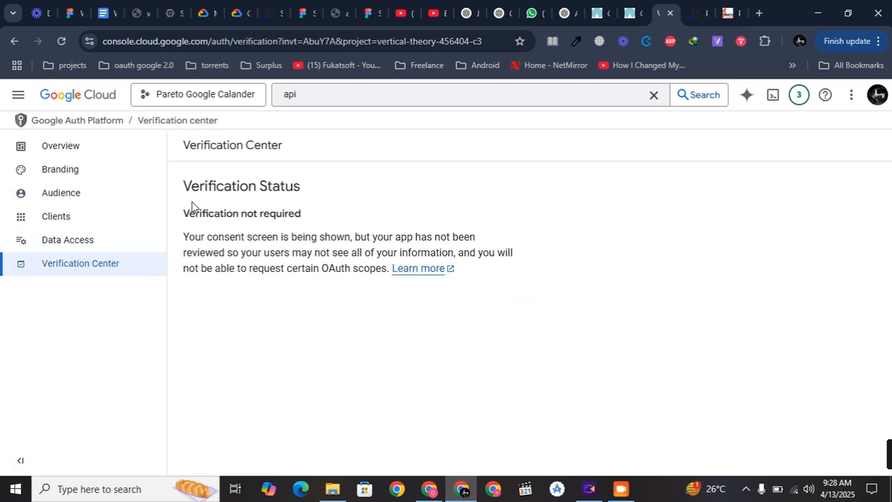
{"action": "left_click_drag", "start_coordinate": [180, 187], "coordinate": [516, 292]}
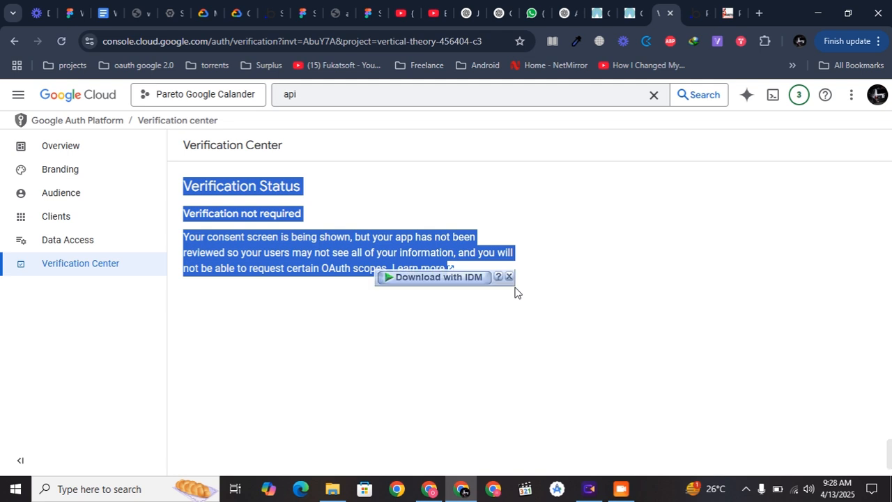
{"action": "left_click", "coordinate": [510, 277]}
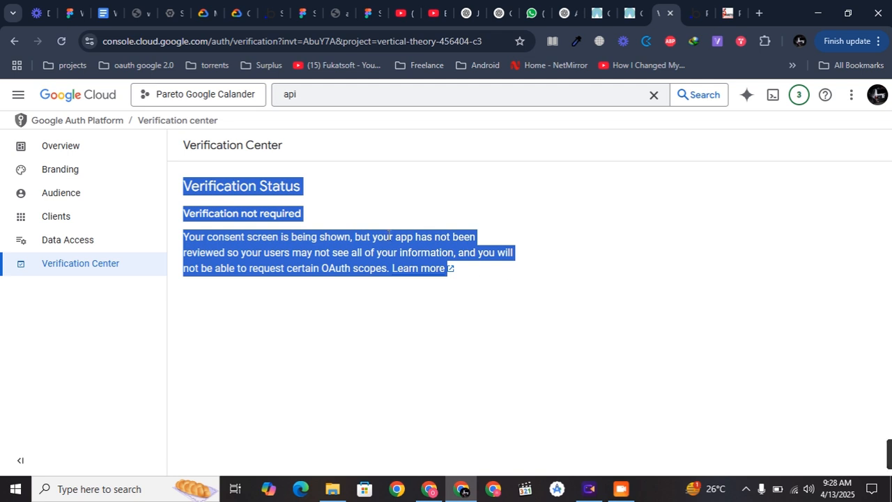
Revisit the branding page and recheck the OAuth user cap and test users in the audience settings
{"action": "left_click", "coordinate": [58, 174]}
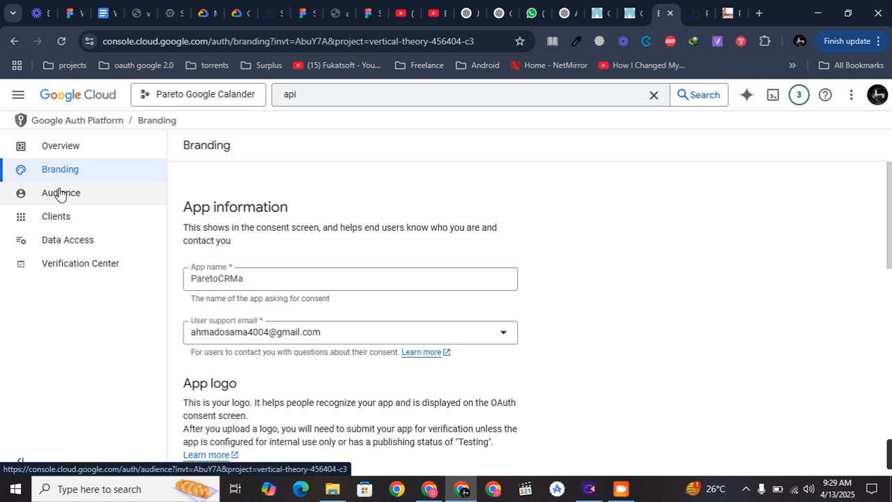
{"action": "left_click", "coordinate": [60, 193]}
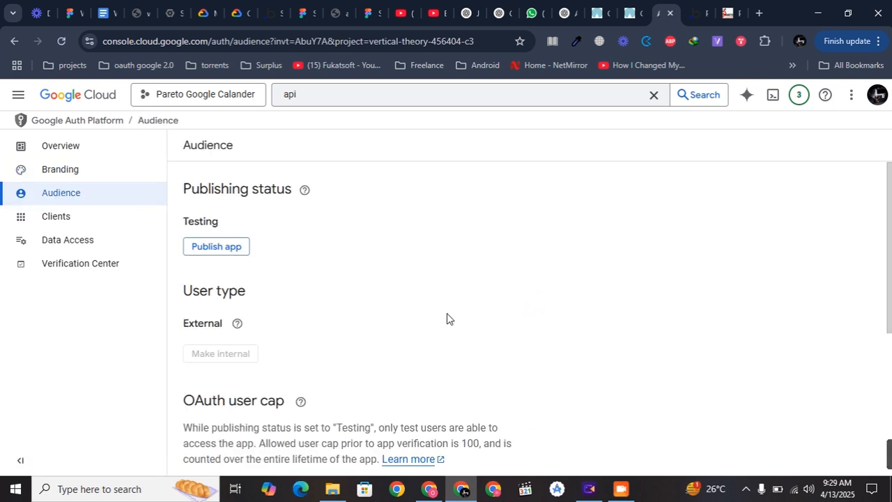
{"action": "scroll", "coordinate": [447, 314], "scroll_direction": "down", "scroll_amount": 4}
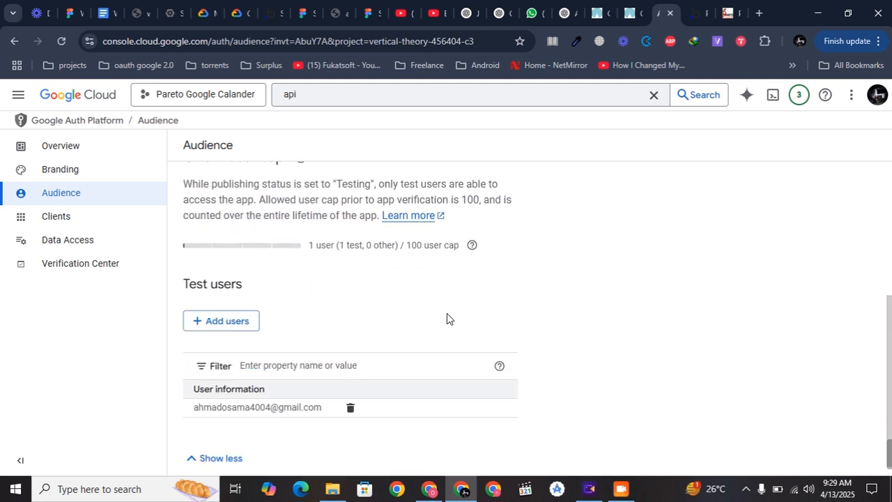
{"action": "scroll", "coordinate": [447, 313], "scroll_direction": "up", "scroll_amount": 2}
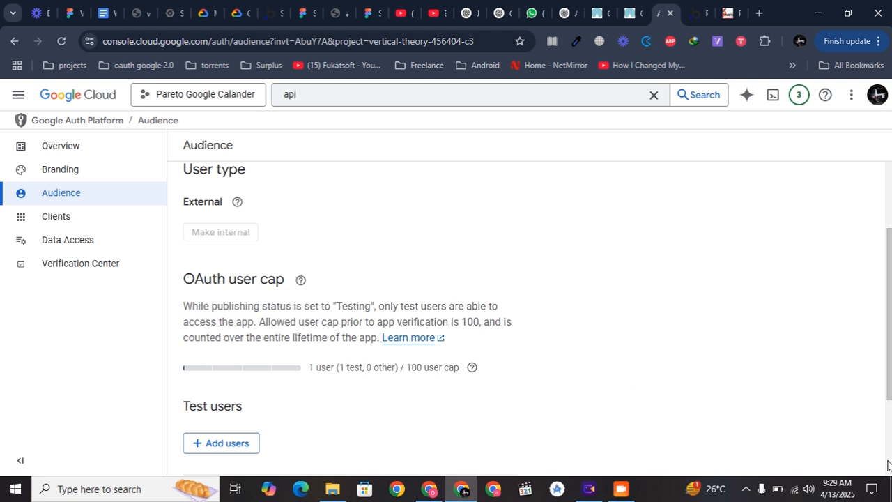
{"action": "left_click", "coordinate": [620, 455]}
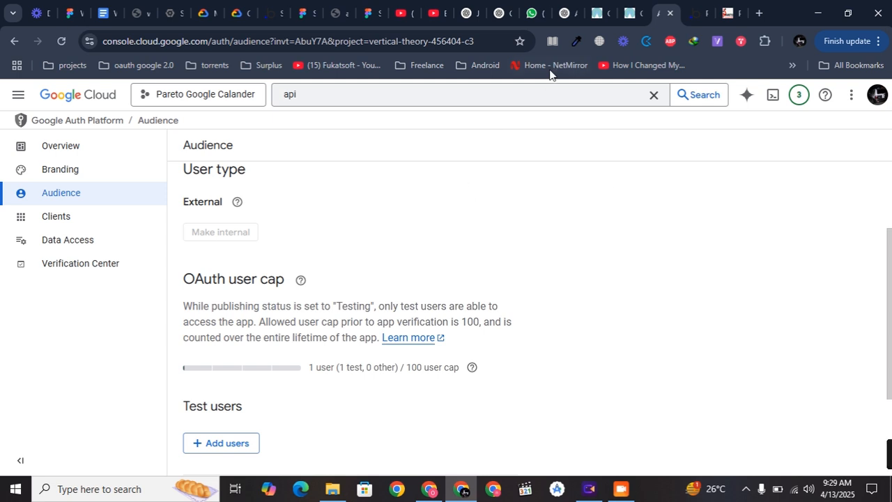
Switch to the Bubble editor and open the workflow of the Connect With Google button on the home page
{"action": "left_click", "coordinate": [697, 12]}
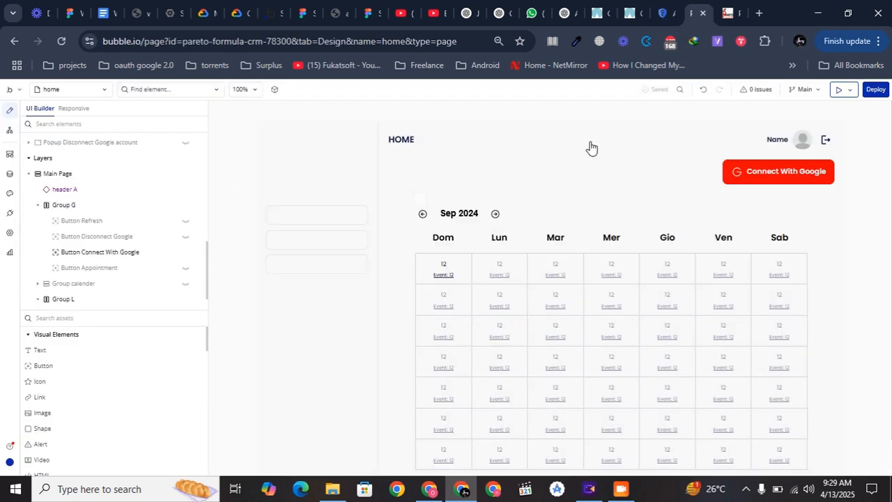
{"action": "double_click", "coordinate": [750, 176]}
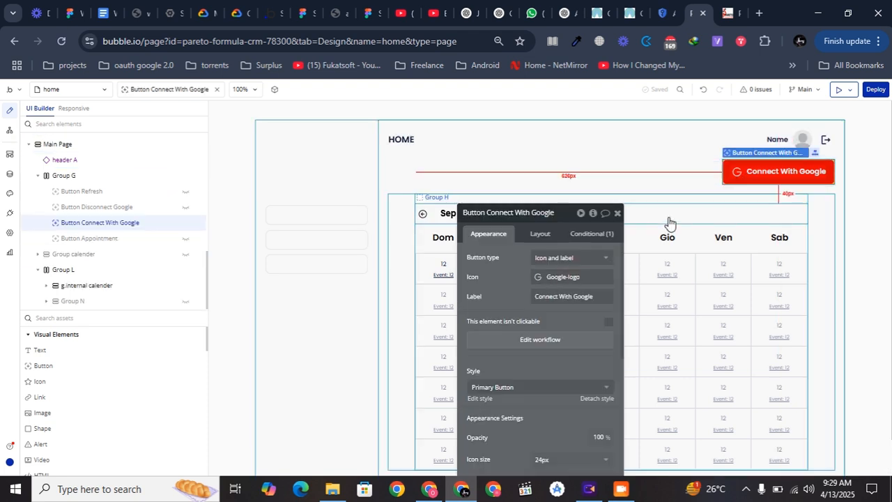
{"action": "left_click", "coordinate": [586, 345]}
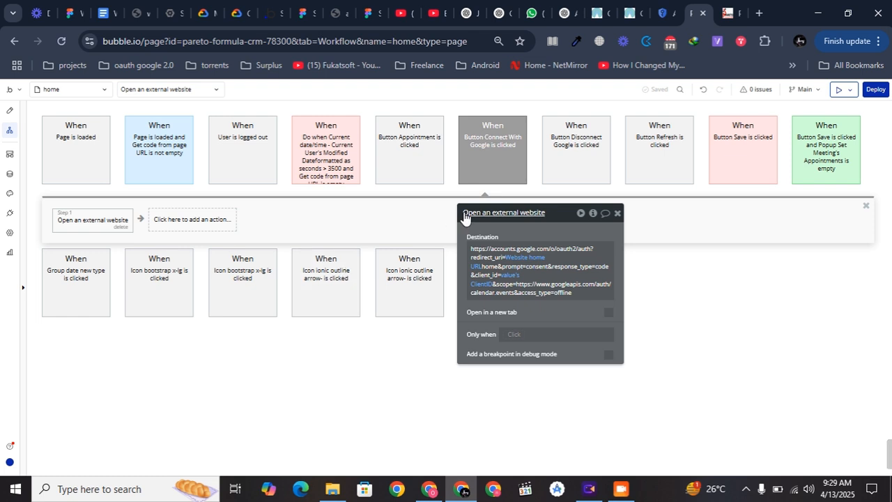
Examine the OAuth endpoint and redirect_uri in the destination URL of the button's Open an external website action
{"action": "left_click_drag", "start_coordinate": [512, 232], "coordinate": [306, 216]}
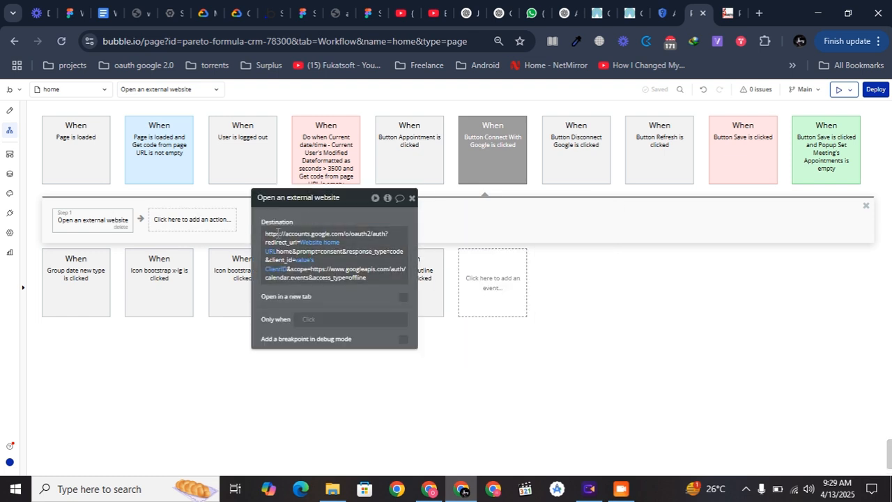
{"action": "left_click", "coordinate": [277, 233]}
{"action": "triple_click", "coordinate": [291, 233]}
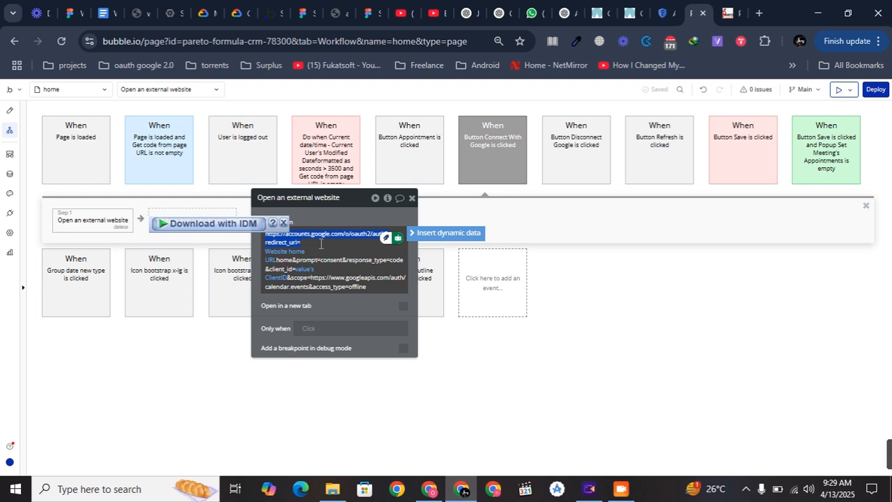
{"action": "left_click", "coordinate": [370, 237]}
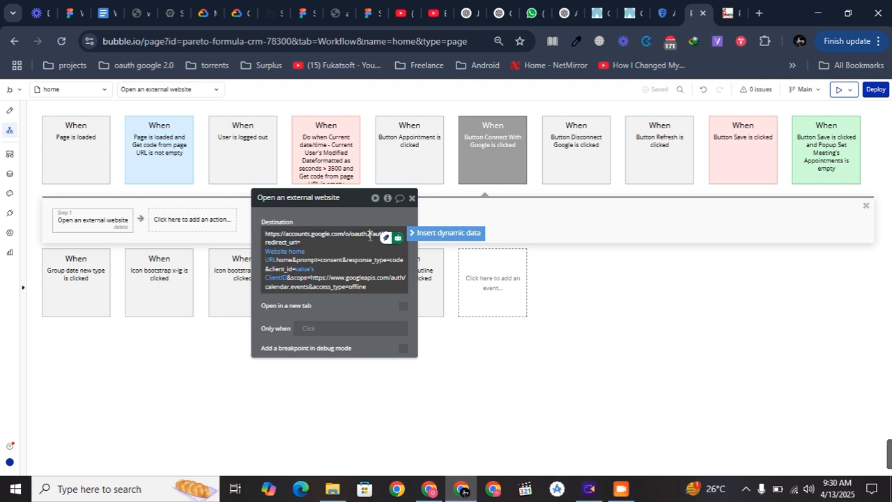
{"action": "left_click", "coordinate": [332, 241]}
{"action": "left_click_drag", "start_coordinate": [354, 215], "coordinate": [322, 196]}
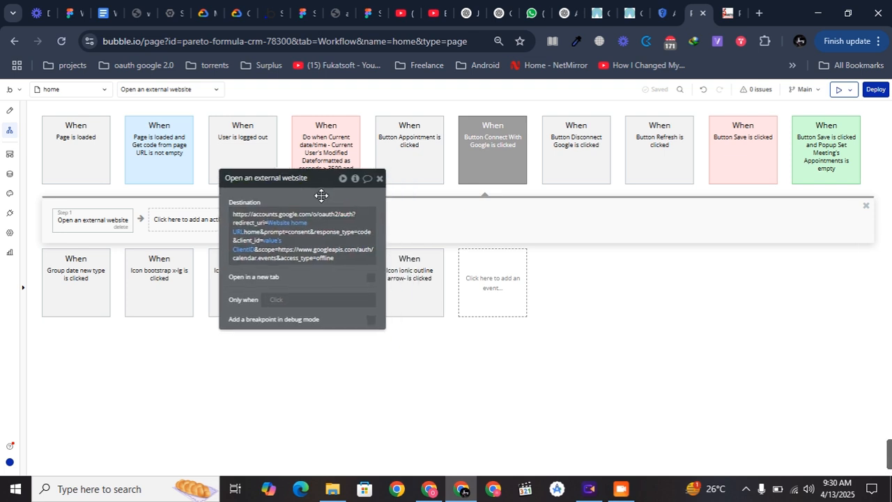
{"action": "left_click", "coordinate": [341, 215]}
{"action": "type", "text": "?"}
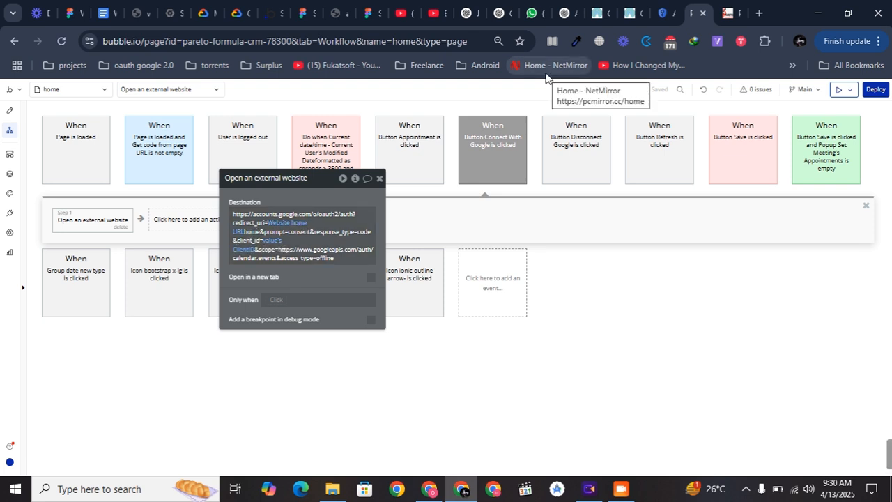
Switch to the Pareto Formula CRM login page and highlight the /version-test/ part of its web address
{"action": "left_click", "coordinate": [726, 12]}
{"action": "left_click", "coordinate": [281, 42]}
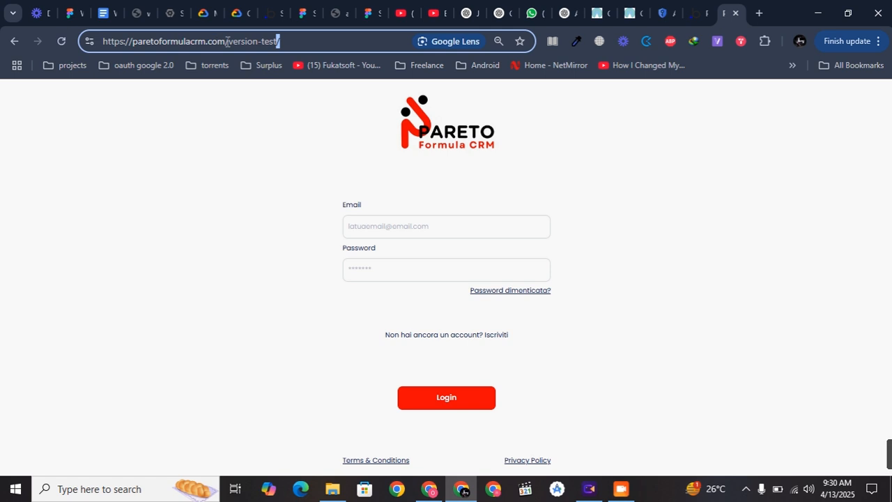
{"action": "left_click_drag", "start_coordinate": [228, 42], "coordinate": [226, 42]}
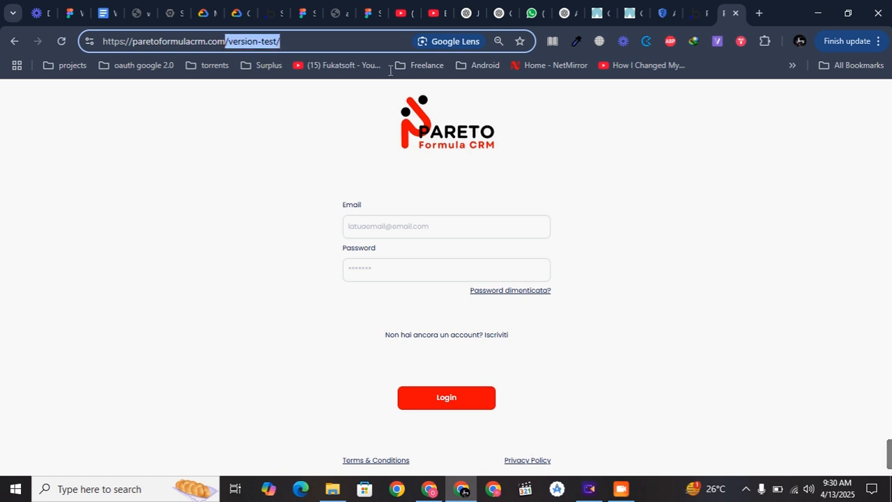
Review the client ID and scope parameters of the destination URL in Bubble and return to the Google Cloud audience settings
{"action": "left_click", "coordinate": [686, 12]}
{"action": "left_click_drag", "start_coordinate": [319, 193], "coordinate": [471, 204]}
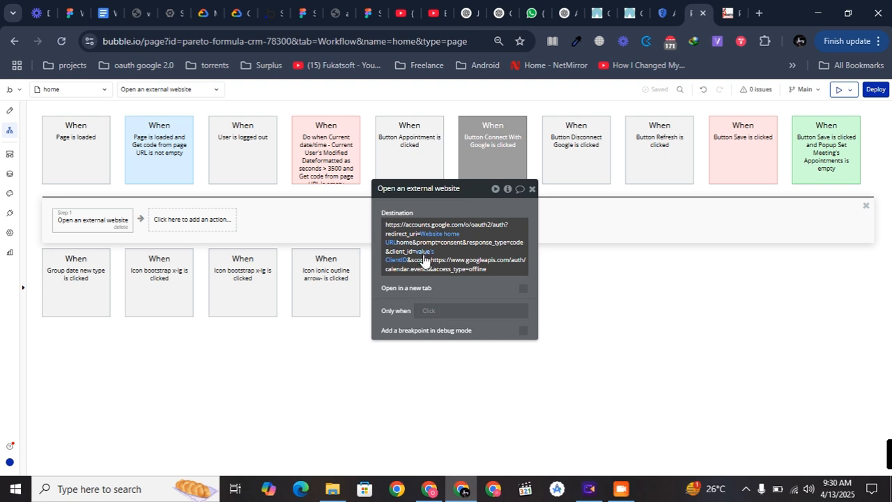
{"action": "left_click", "coordinate": [655, 6]}
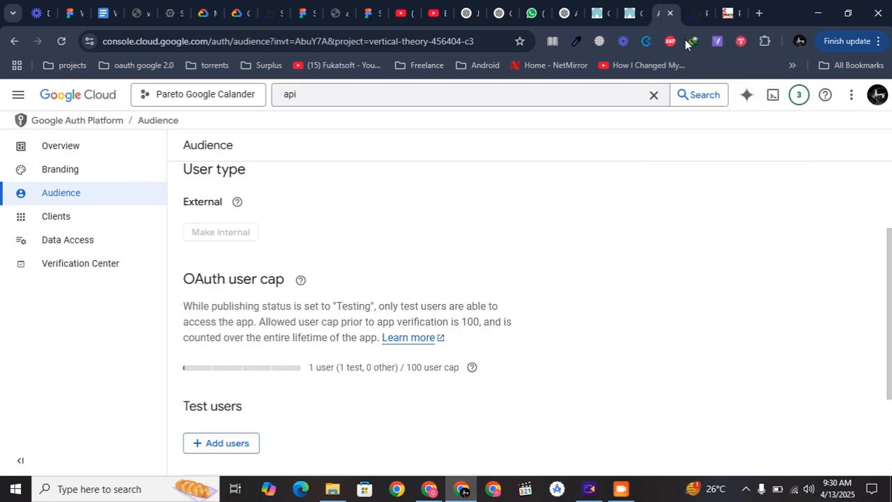
Open the details of the Web client 1 OAuth client in the Google Auth Platform
{"action": "scroll", "coordinate": [472, 271], "scroll_direction": "up", "scroll_amount": 2}
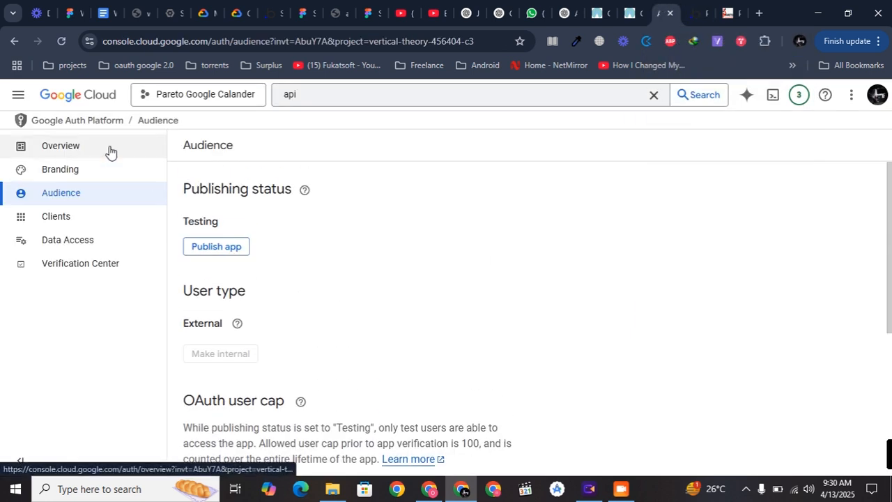
{"action": "left_click", "coordinate": [80, 228]}
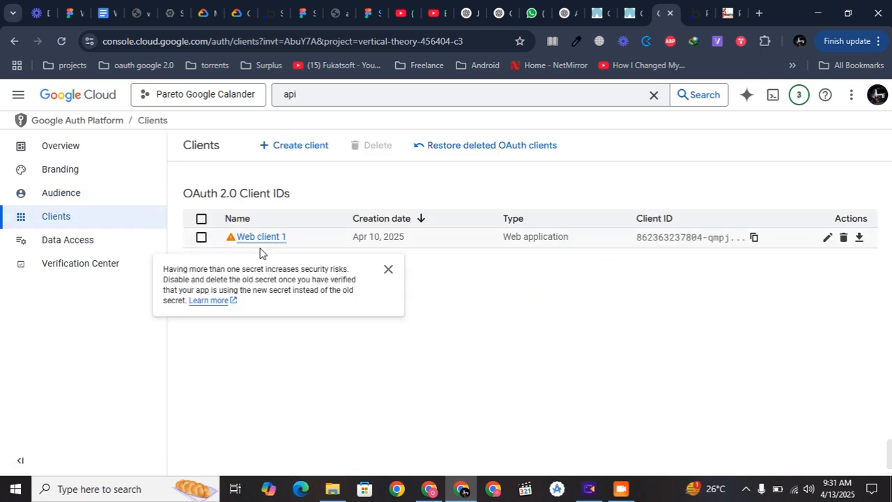
{"action": "left_click", "coordinate": [262, 238]}
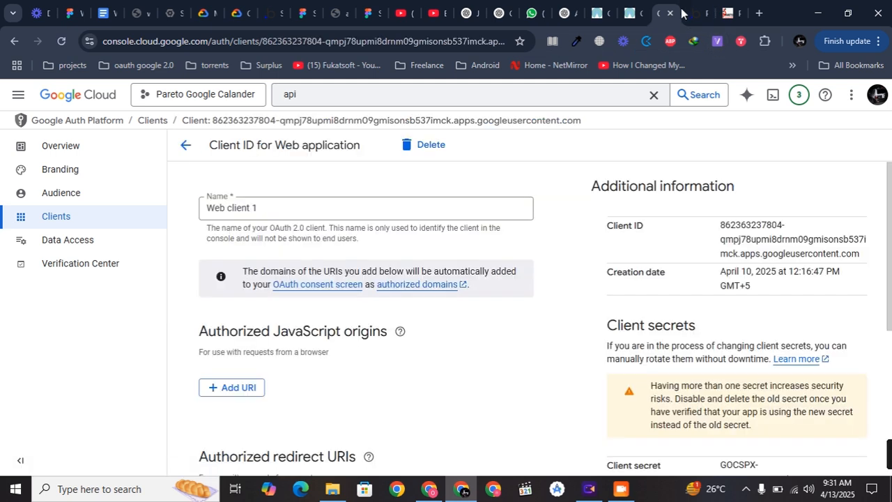
Switch to the Bubble editor and review the scope and access_type parameters in the Open an external website destination URL
{"action": "left_click", "coordinate": [692, 14]}
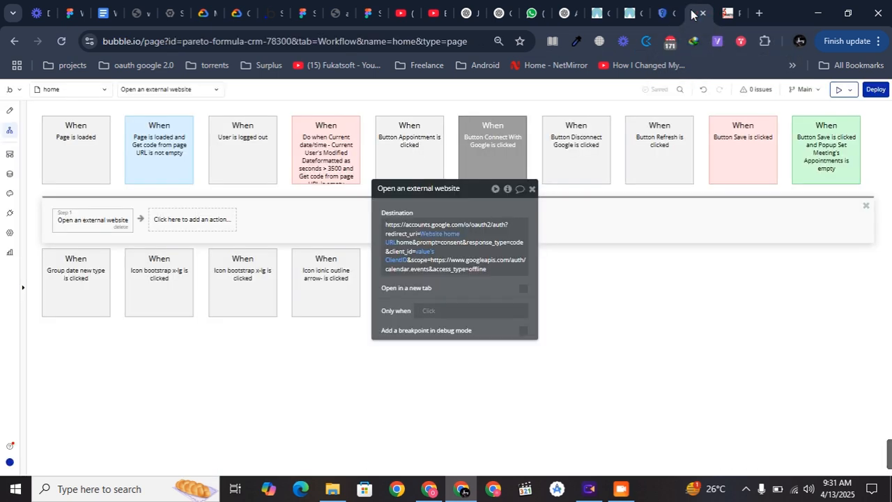
{"action": "triple_click", "coordinate": [433, 263]}
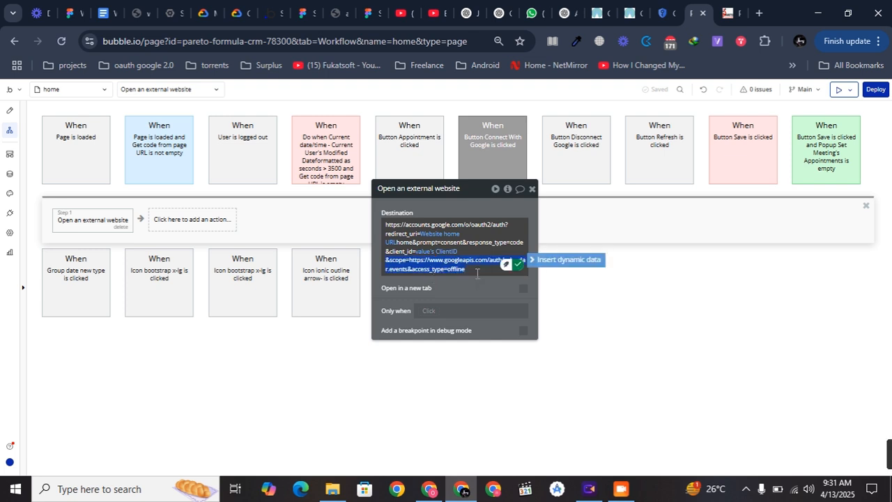
{"action": "left_click", "coordinate": [477, 272]}
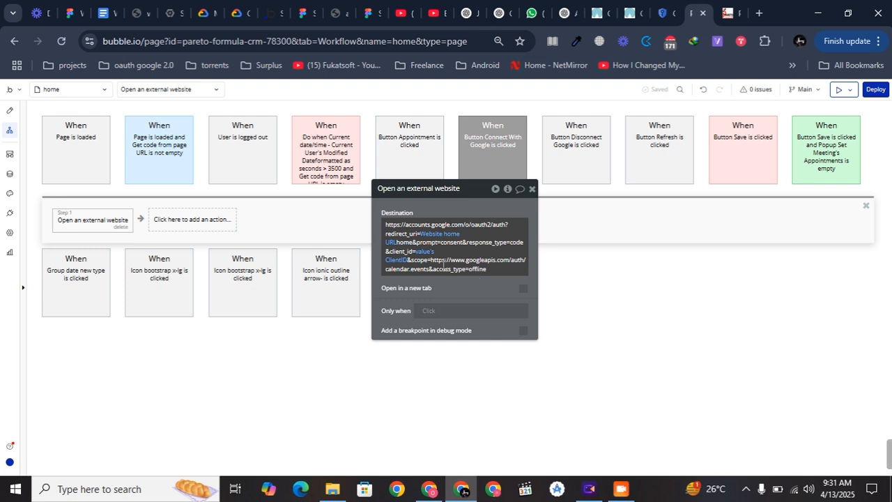
{"action": "triple_click", "coordinate": [444, 263]}
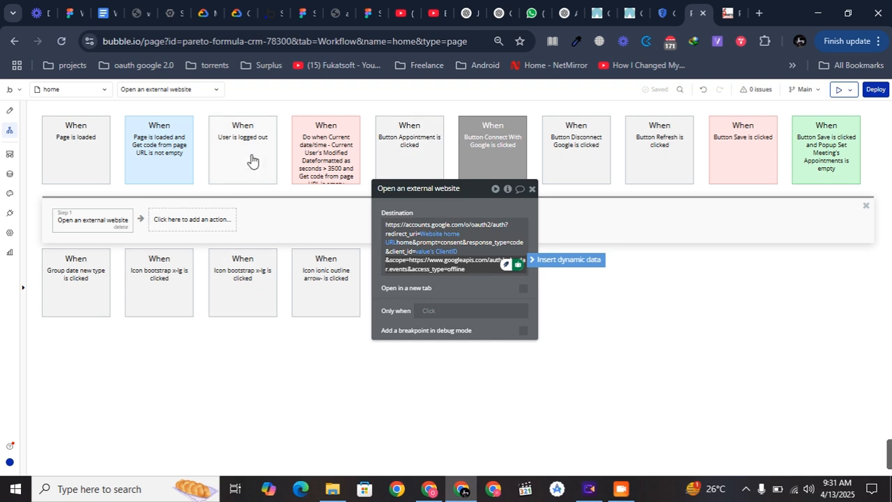
Run the CRM app as the first user listed in the Owners view of Bubble's app data
{"action": "left_click", "coordinate": [729, 12]}
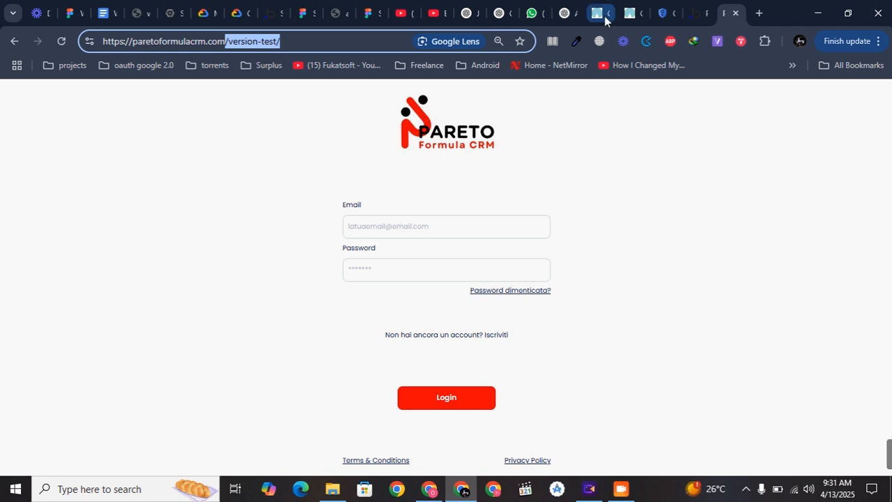
{"action": "left_click", "coordinate": [689, 9]}
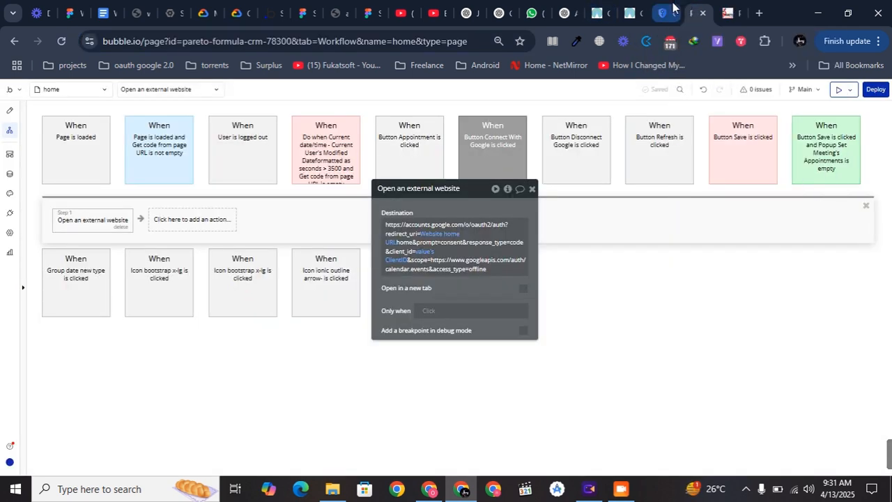
{"action": "left_click", "coordinate": [11, 174]}
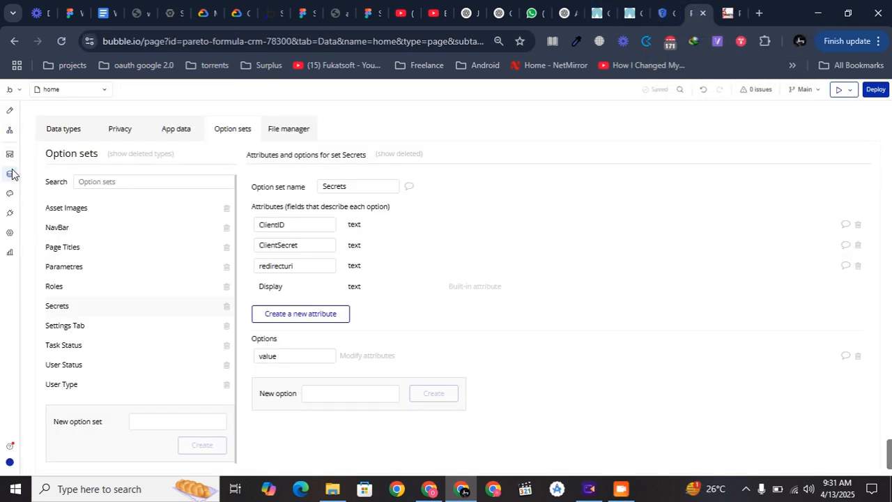
{"action": "left_click", "coordinate": [177, 131]}
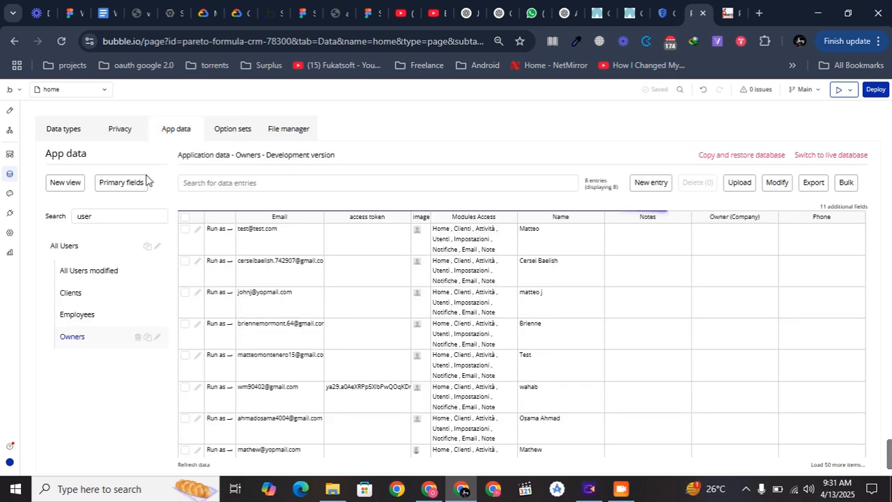
{"action": "left_click", "coordinate": [222, 232]}
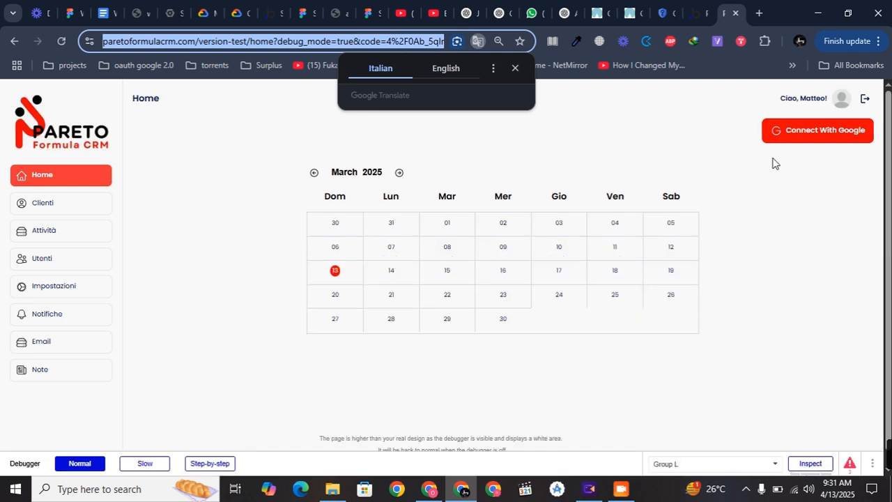
Connect the CRM with the listed Google account, proceeding past the unverified app warning to paretoformulacrm.com and granting access
{"action": "left_click", "coordinate": [808, 139]}
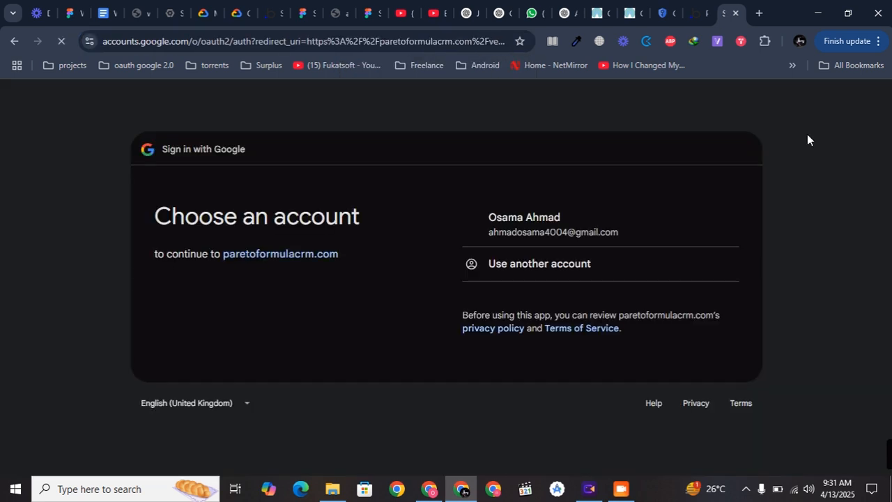
{"action": "left_click", "coordinate": [251, 43]}
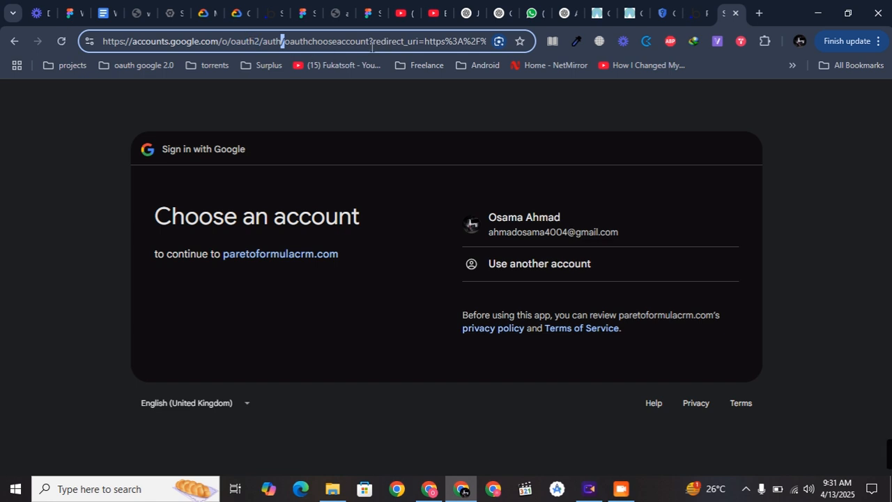
{"action": "left_click", "coordinate": [552, 230]}
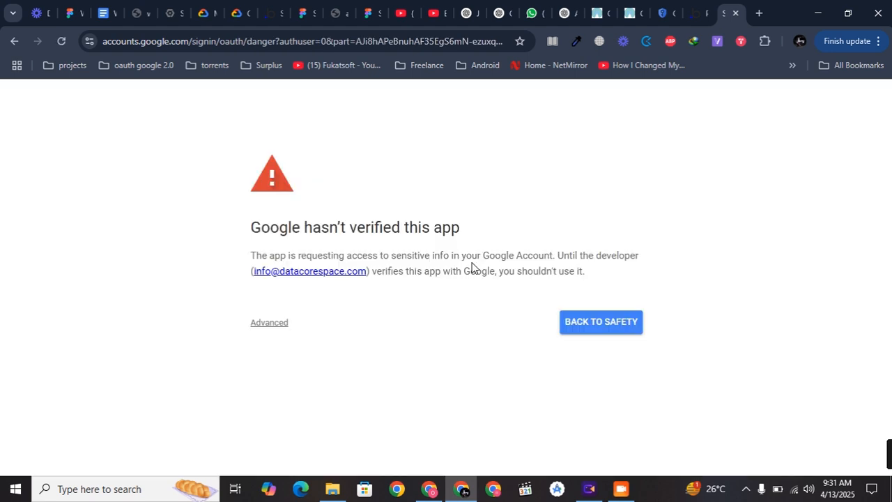
{"action": "left_click", "coordinate": [275, 324]}
{"action": "left_click", "coordinate": [271, 418]}
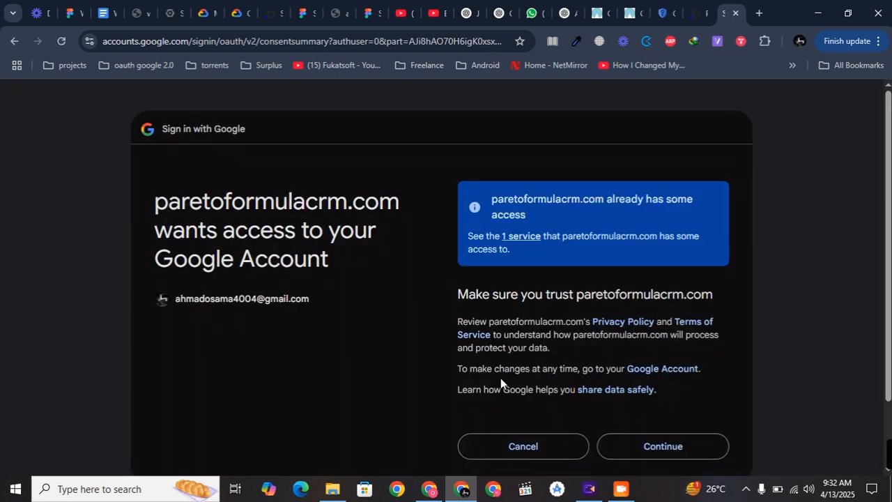
{"action": "left_click", "coordinate": [652, 445]}
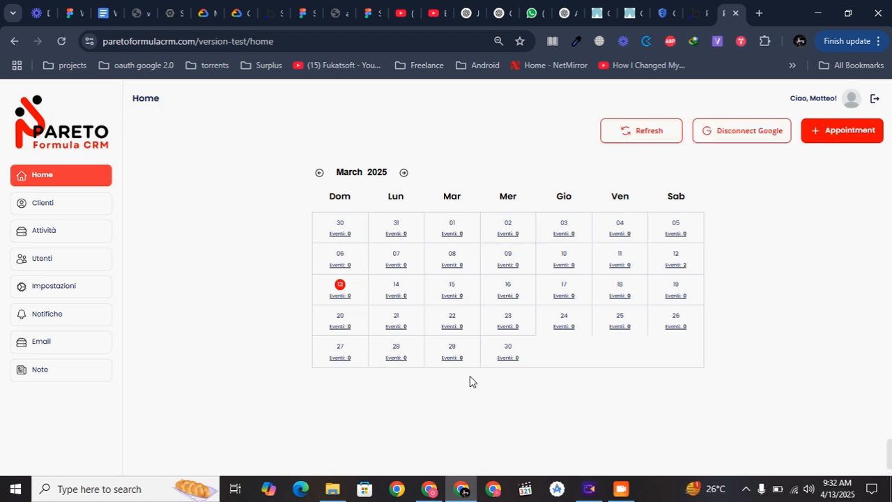
Highlight home in the CRM's web address and compare it with the home page design in the Bubble editor
{"action": "double_click", "coordinate": [291, 41]}
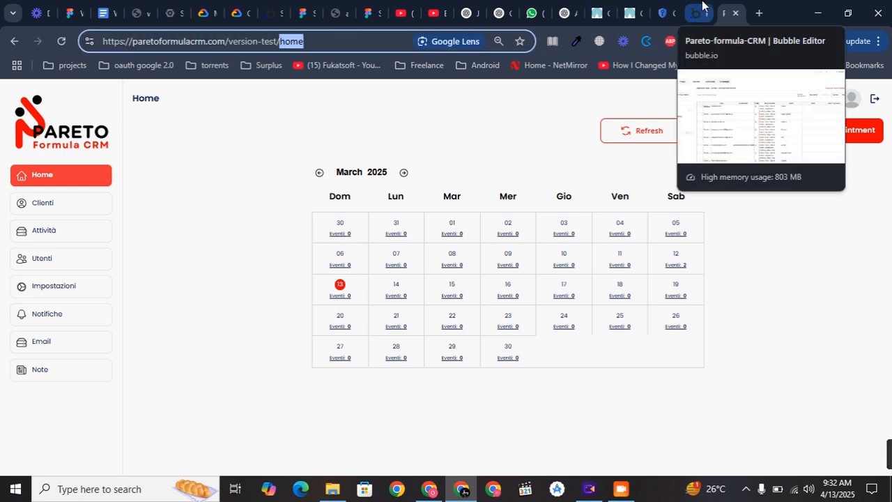
{"action": "left_click", "coordinate": [702, 6]}
{"action": "left_click", "coordinate": [9, 111]}
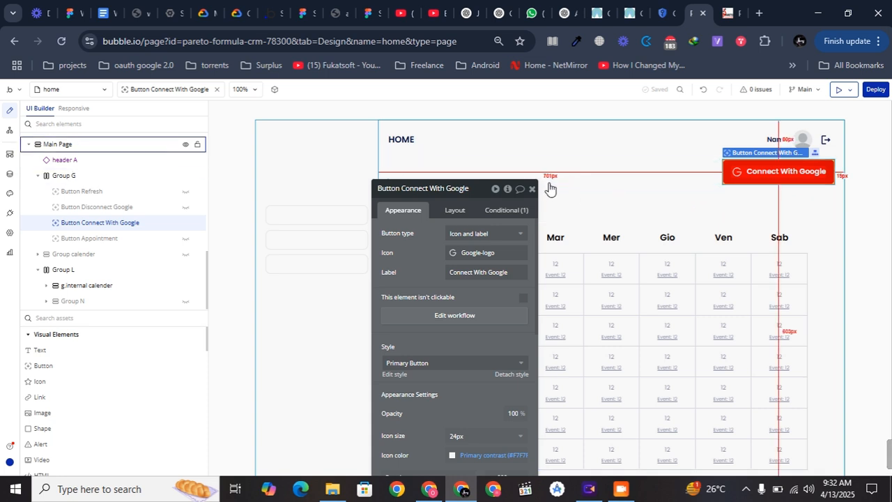
{"action": "left_click", "coordinate": [532, 189]}
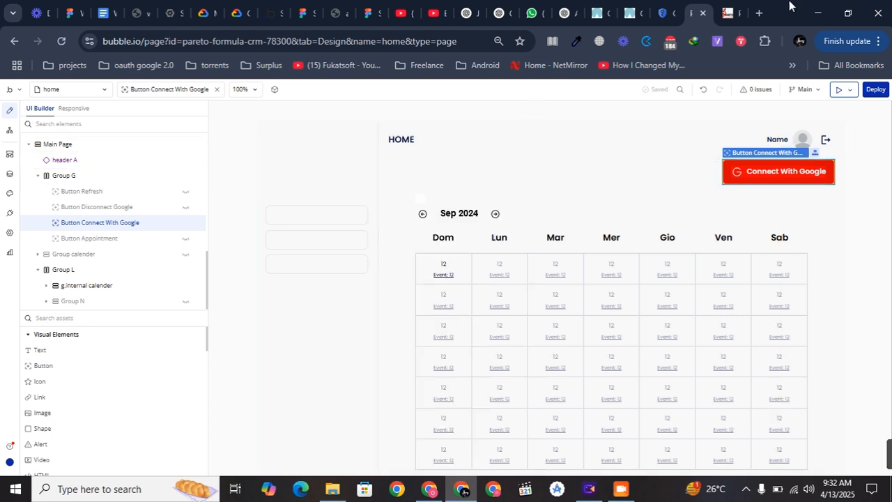
{"action": "left_click", "coordinate": [728, 13]}
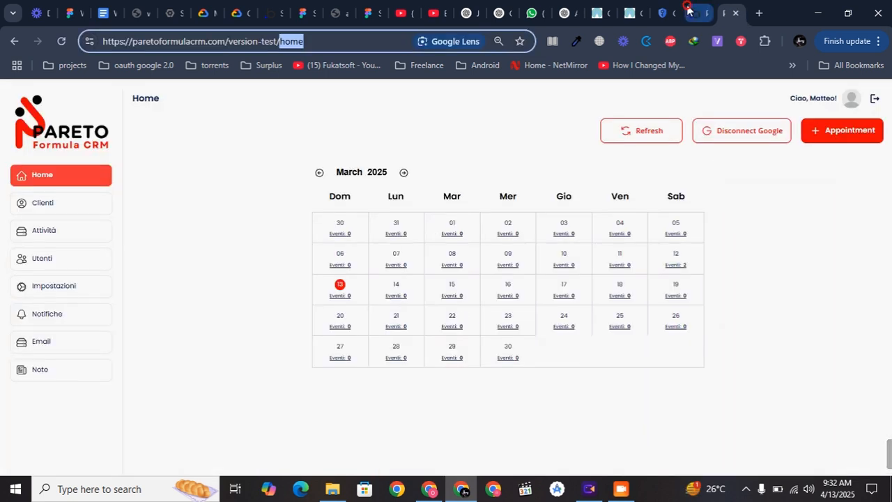
{"action": "left_click", "coordinate": [694, 12]}
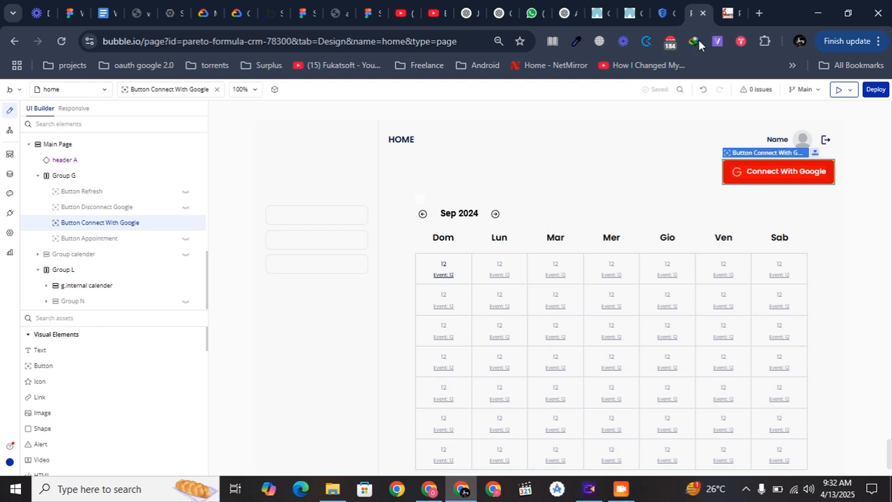
Examine the Page is loaded workflow and the code parameter of its Get code from page URL condition
{"action": "left_click", "coordinate": [8, 132]}
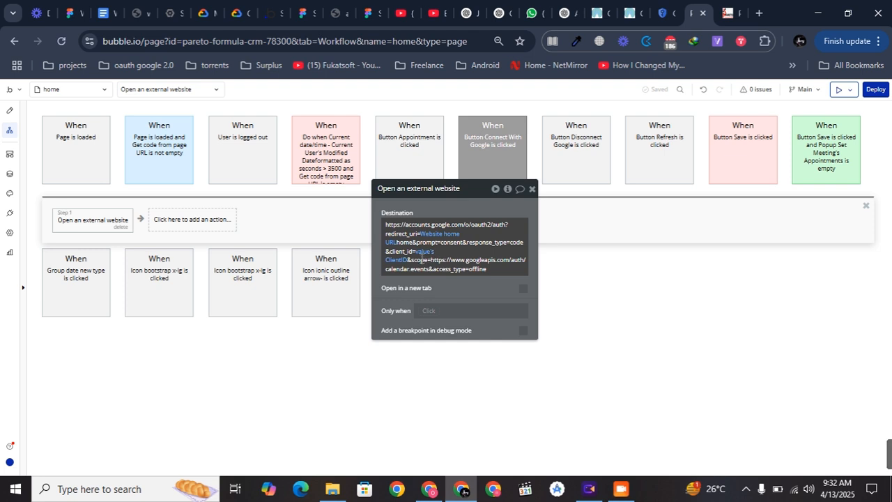
{"action": "left_click", "coordinate": [162, 138]}
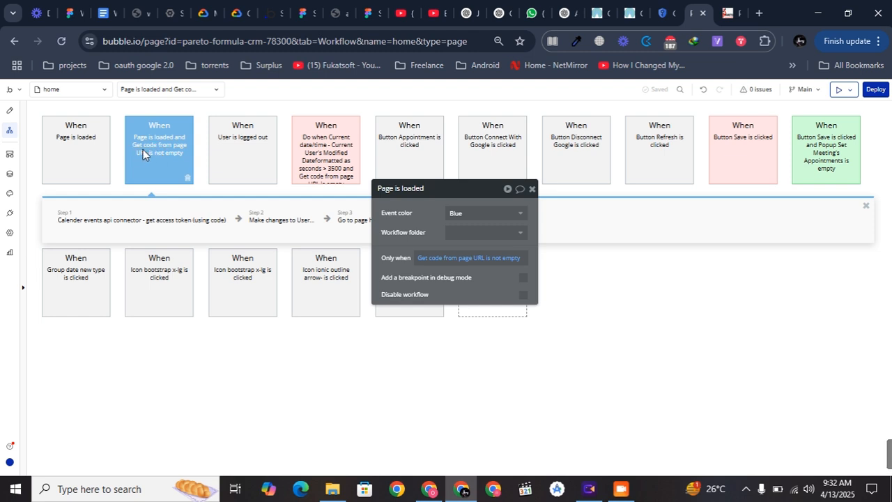
{"action": "left_click", "coordinate": [446, 258]}
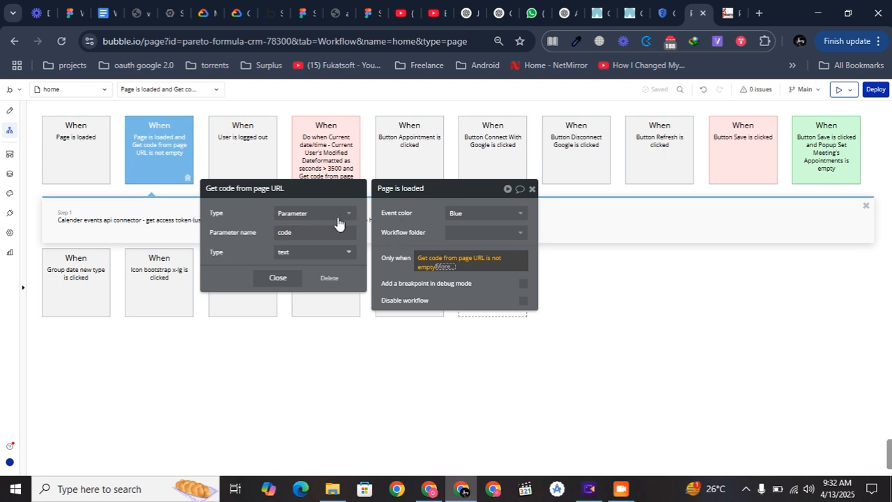
{"action": "left_click", "coordinate": [115, 218]}
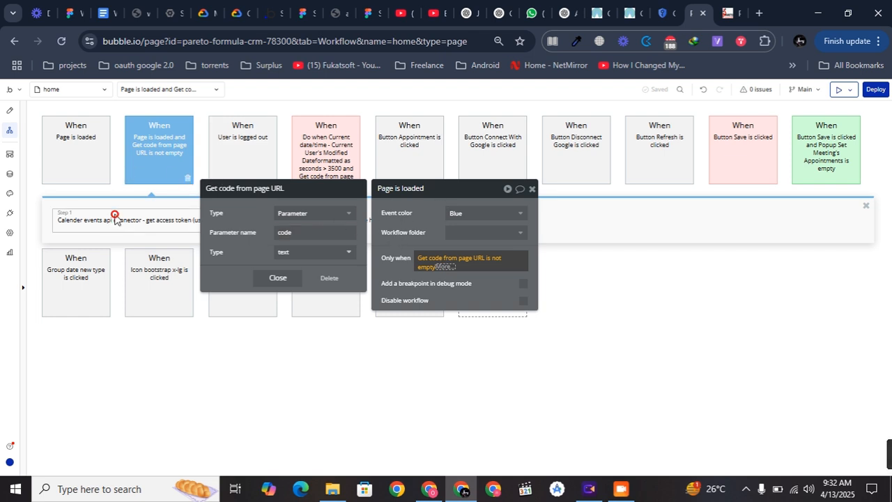
Disable the Page is loaded workflow conditioned on the URL code, and refresh the CRM home page to the latest version
{"action": "left_click", "coordinate": [166, 155]}
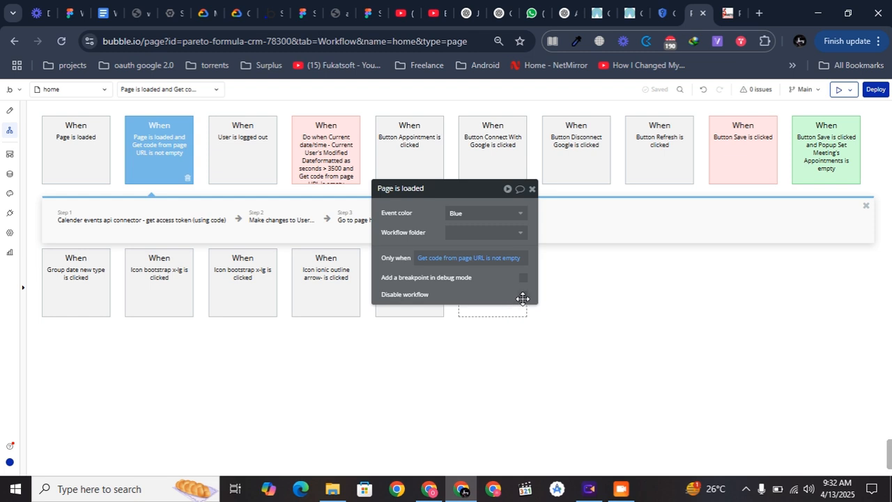
{"action": "left_click", "coordinate": [524, 295]}
{"action": "left_click", "coordinate": [728, 7]}
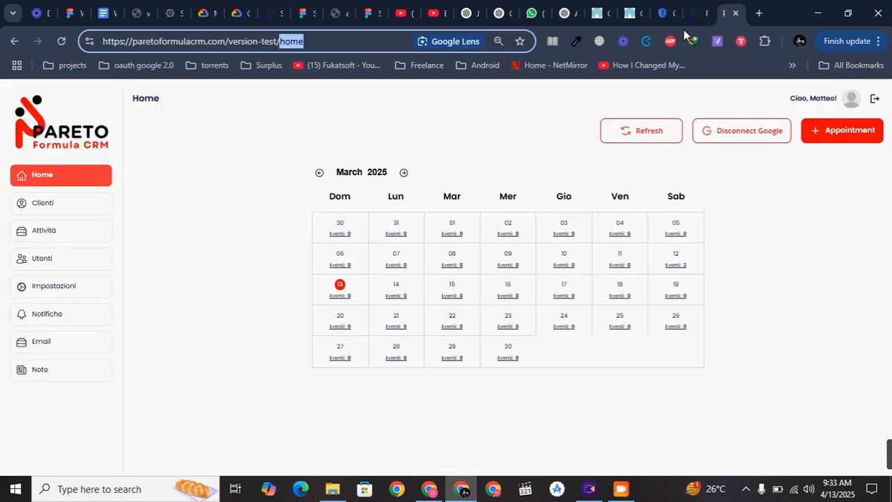
{"action": "left_click", "coordinate": [590, 93]}
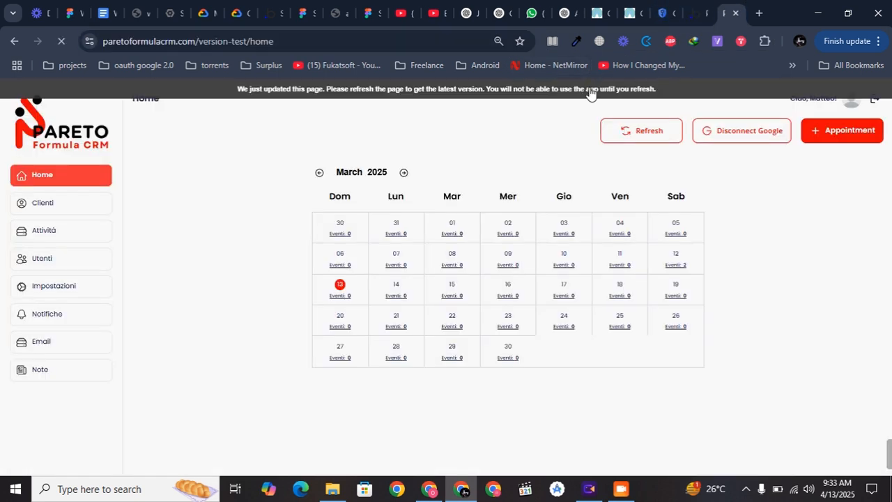
Disconnect Google from the CRM and reconnect it with the listed account, proceeding past the unverified app warning and granting access
{"action": "left_click", "coordinate": [725, 132]}
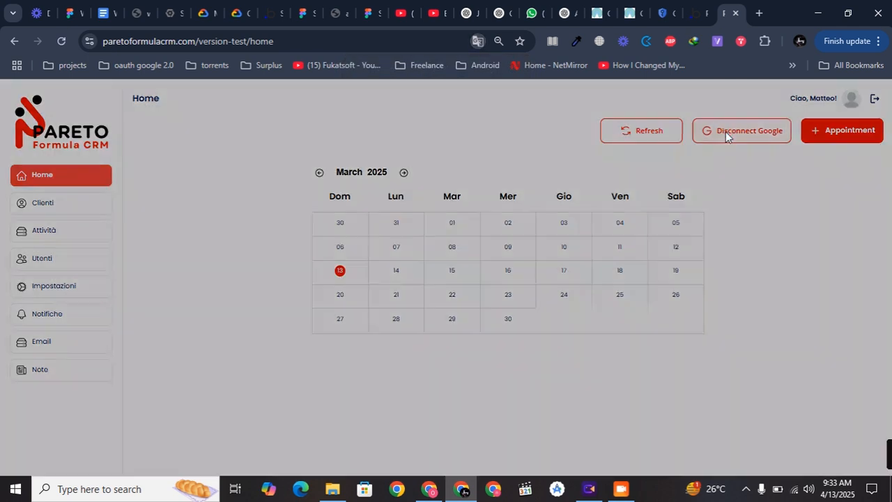
{"action": "left_click", "coordinate": [532, 230]}
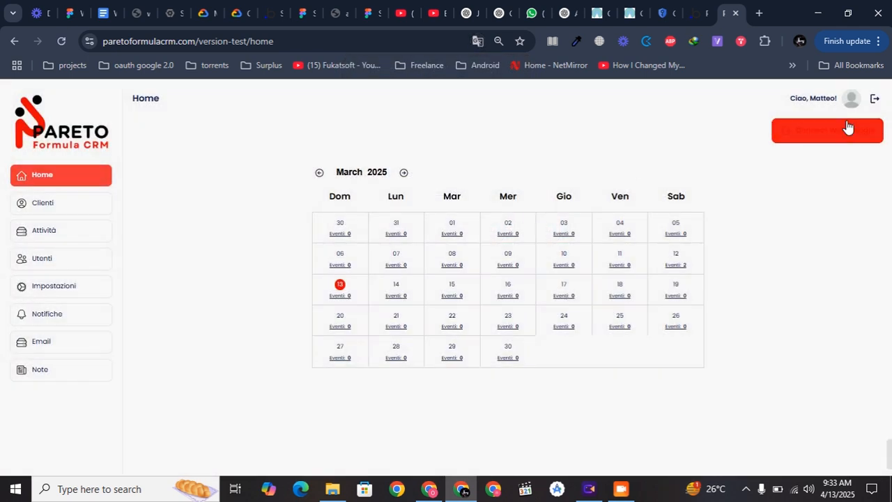
{"action": "left_click", "coordinate": [829, 131]}
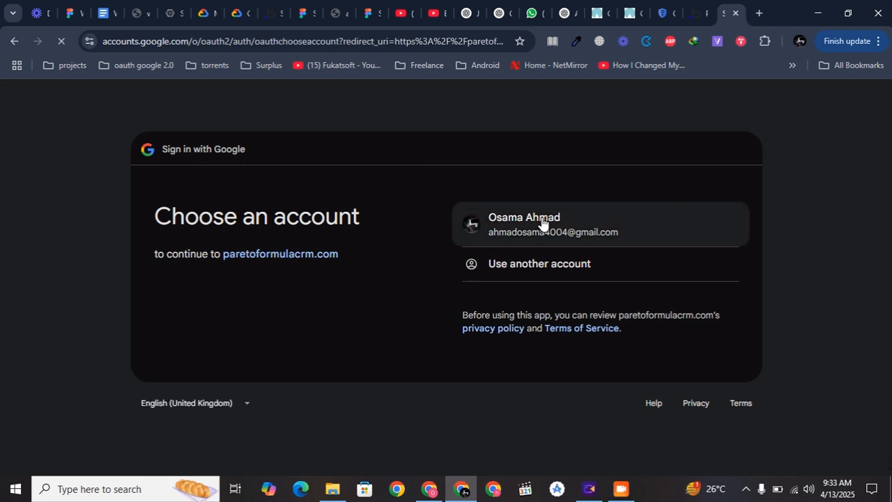
{"action": "left_click", "coordinate": [541, 219]}
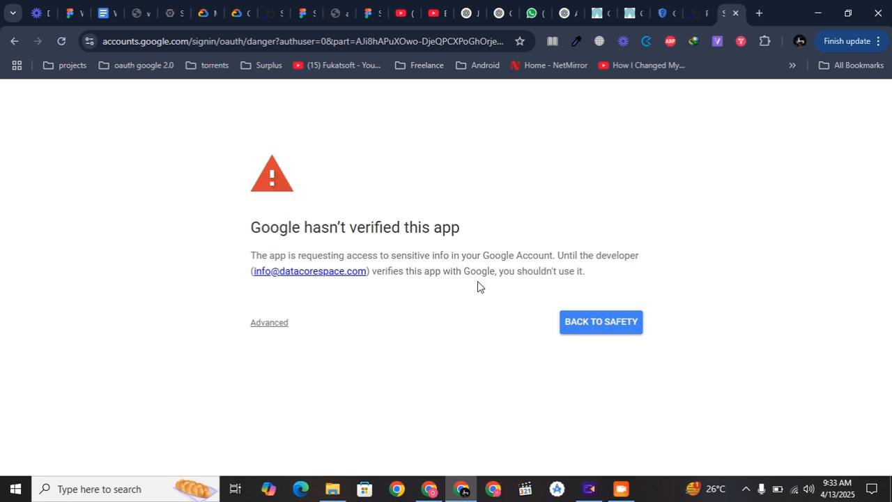
{"action": "left_click", "coordinate": [266, 324]}
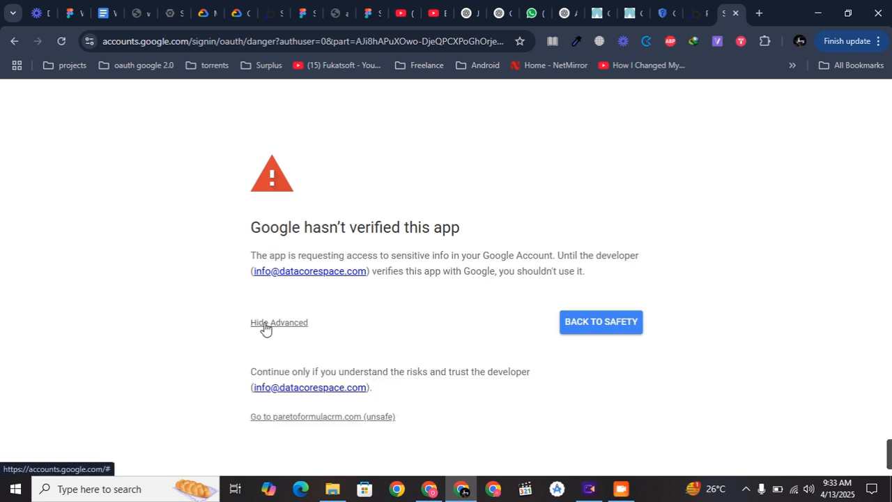
{"action": "left_click", "coordinate": [317, 417]}
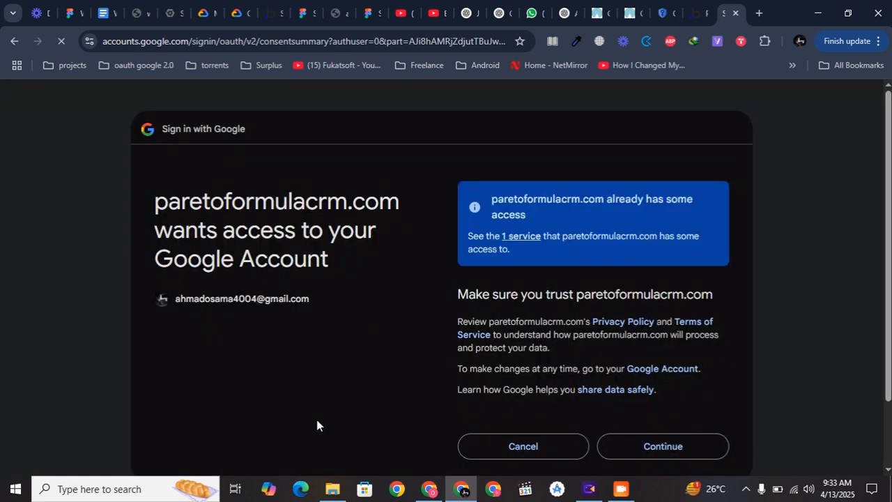
{"action": "left_click", "coordinate": [637, 453]}
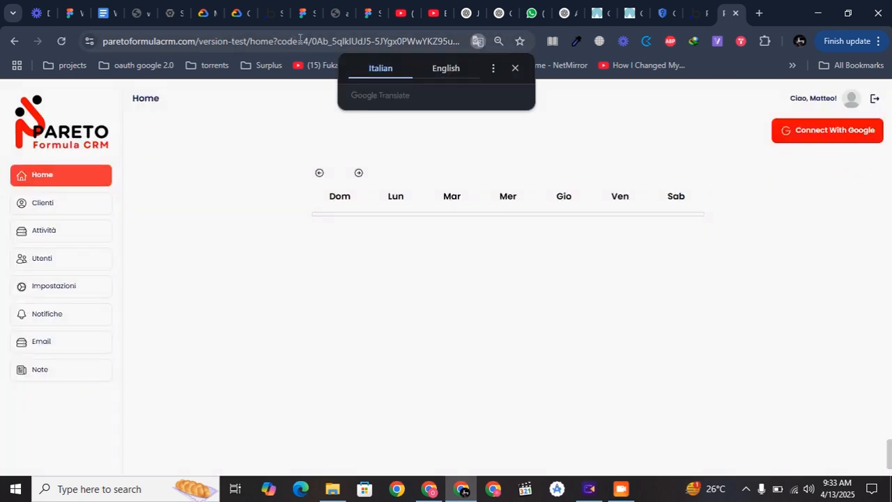
Copy the authorization code value that follows code= in the CRM home page's address
{"action": "mouse_move", "coordinate": [299, 38]}
{"action": "left_mouse_down"}
{"action": "mouse_move", "coordinate": [431, 43]}
{"action": "mouse_move", "coordinate": [299, 43]}
{"action": "left_mouse_up"}
{"action": "right_click", "coordinate": [271, 43]}
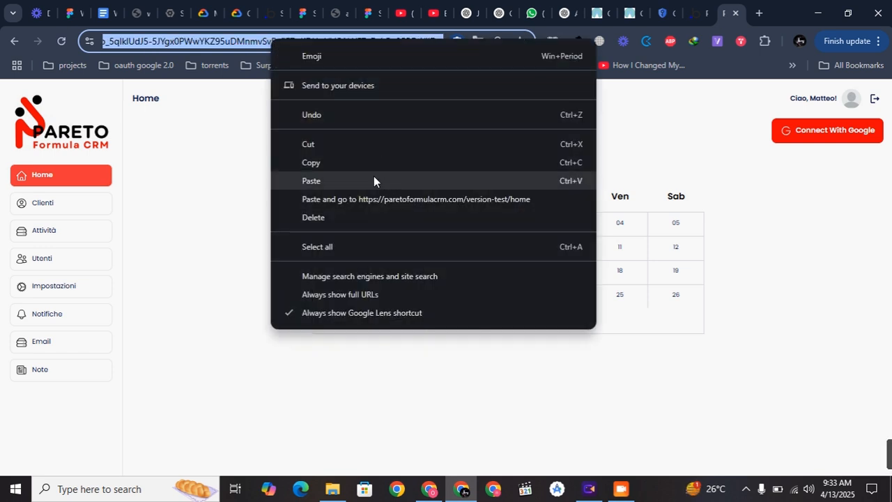
{"action": "left_click", "coordinate": [344, 166]}
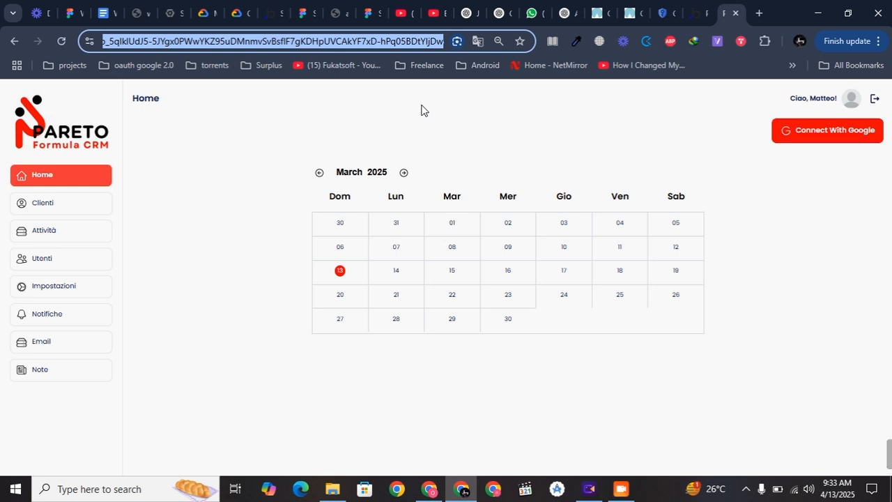
Switch to the Bubble editor and expand the get access token (using code) call in the API Connector plugin
{"action": "left_click", "coordinate": [693, 12]}
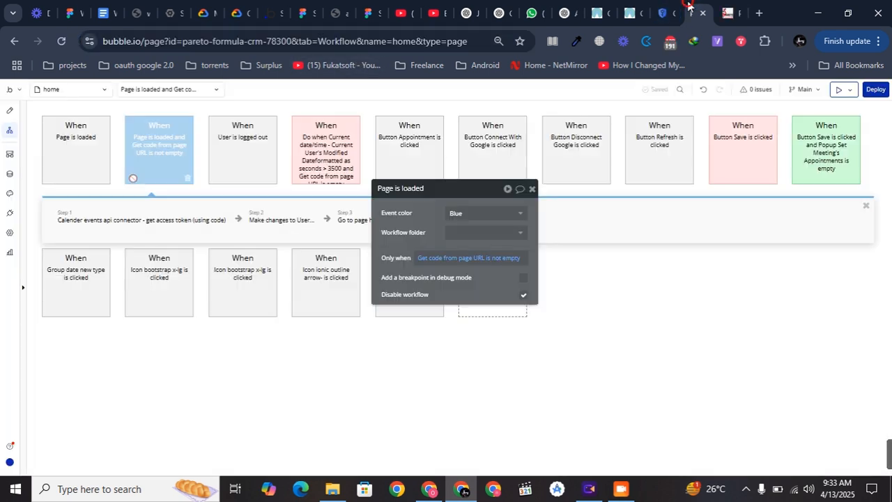
{"action": "left_click", "coordinate": [9, 213]}
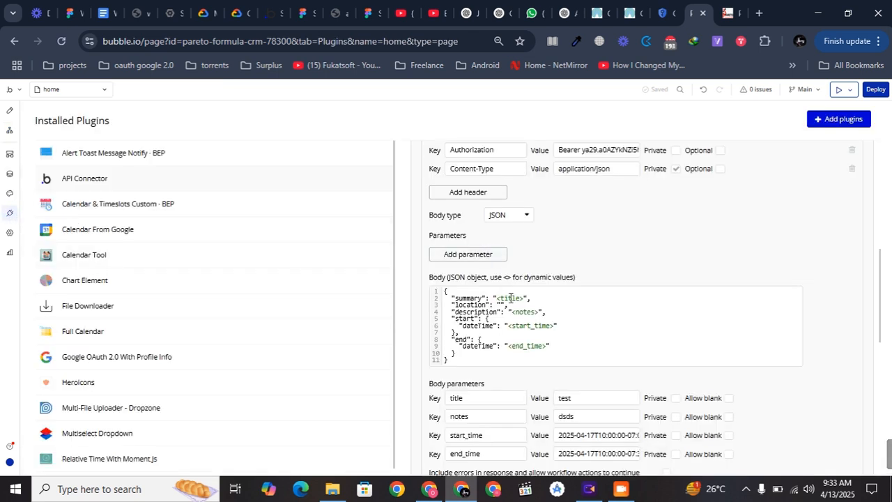
{"action": "scroll", "coordinate": [508, 298], "scroll_direction": "up", "scroll_amount": 5}
{"action": "scroll", "coordinate": [510, 297], "scroll_direction": "down", "scroll_amount": 4}
{"action": "scroll", "coordinate": [474, 300], "scroll_direction": "up", "scroll_amount": 3}
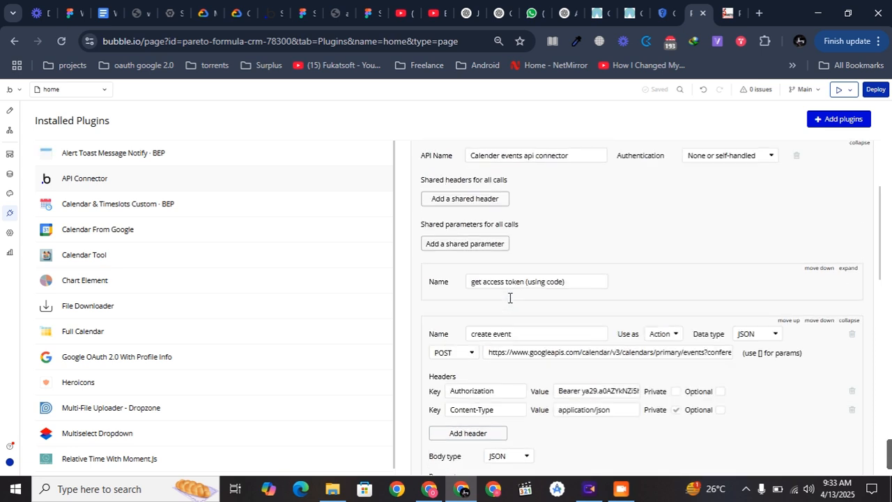
{"action": "scroll", "coordinate": [597, 343], "scroll_direction": "down", "scroll_amount": 1}
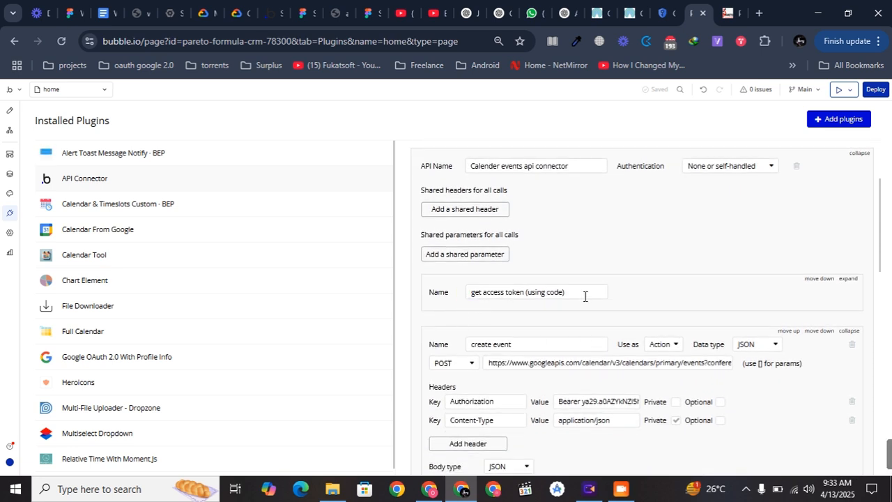
{"action": "left_click", "coordinate": [852, 280]}
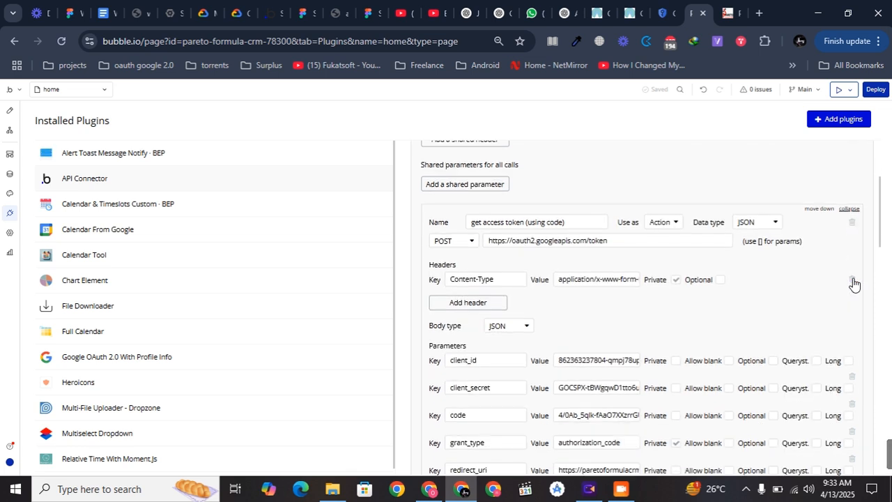
Replace the code parameter's value in the get access token call with the copied authorization code
{"action": "scroll", "coordinate": [854, 282], "scroll_direction": "down", "scroll_amount": 3}
{"action": "double_click", "coordinate": [585, 233]}
{"action": "triple_click", "coordinate": [584, 235]}
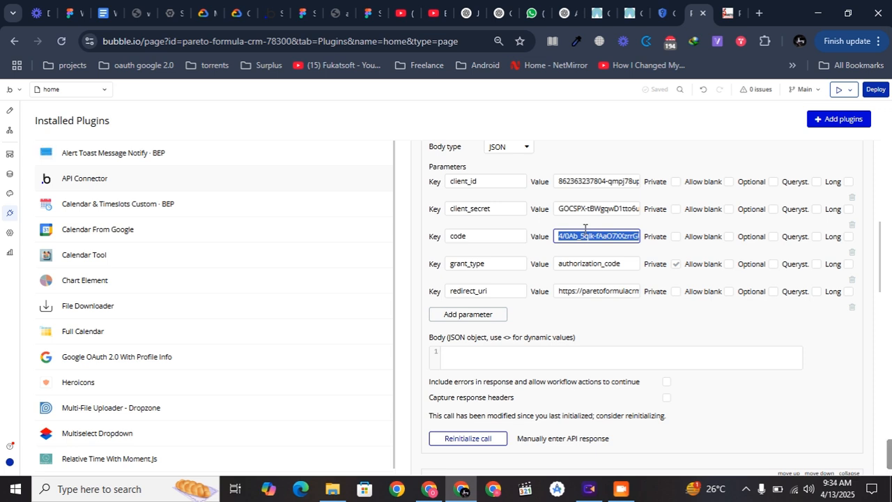
{"action": "key", "text": "ctrl+v"}
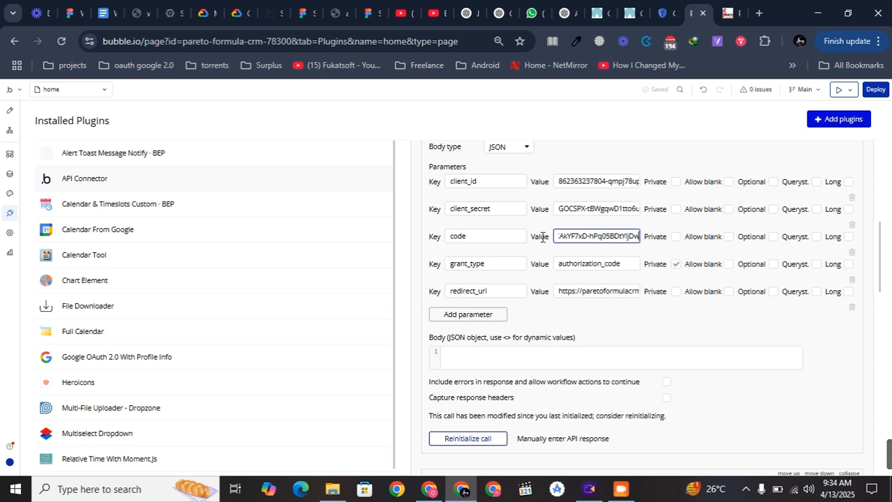
{"action": "left_click", "coordinate": [534, 237]}
Examine the get access token call's settings and its code, client_id and client_secret parameters
{"action": "scroll", "coordinate": [534, 238], "scroll_direction": "up", "scroll_amount": 2}
{"action": "scroll", "coordinate": [535, 238], "scroll_direction": "up", "scroll_amount": 4}
{"action": "scroll", "coordinate": [534, 239], "scroll_direction": "down", "scroll_amount": 4}
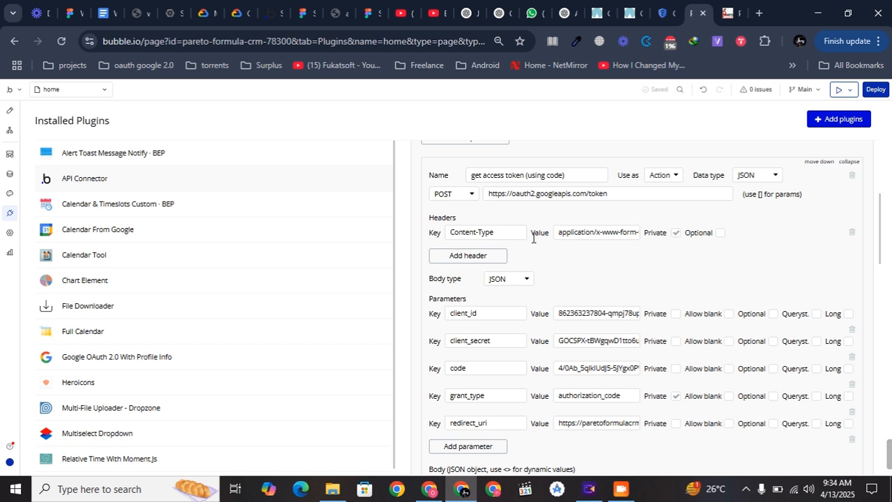
{"action": "scroll", "coordinate": [534, 238], "scroll_direction": "up", "scroll_amount": 2}
{"action": "scroll", "coordinate": [611, 286], "scroll_direction": "down", "scroll_amount": 3}
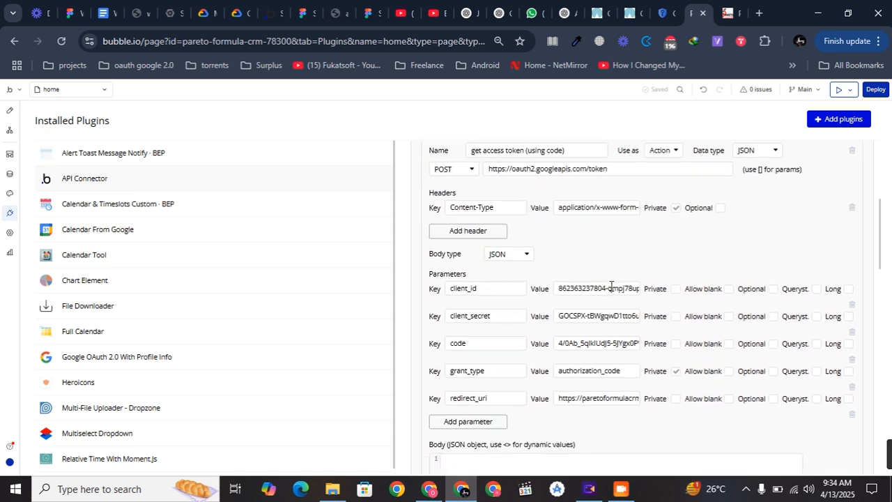
{"action": "triple_click", "coordinate": [598, 325]}
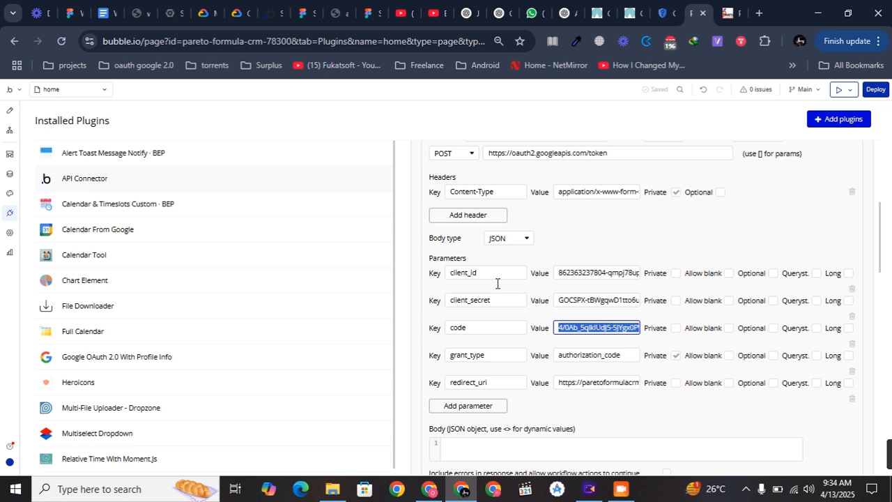
{"action": "scroll", "coordinate": [497, 283], "scroll_direction": "up", "scroll_amount": 2}
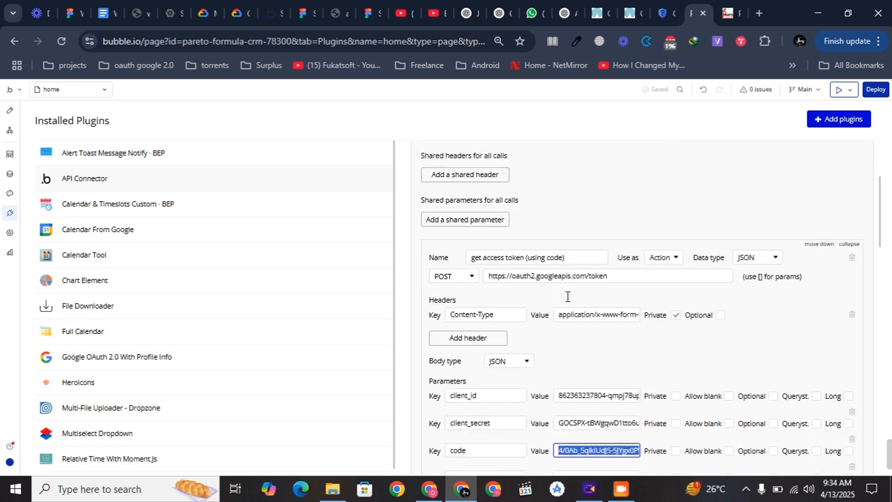
{"action": "scroll", "coordinate": [566, 300], "scroll_direction": "down", "scroll_amount": 2}
{"action": "left_click", "coordinate": [589, 289]}
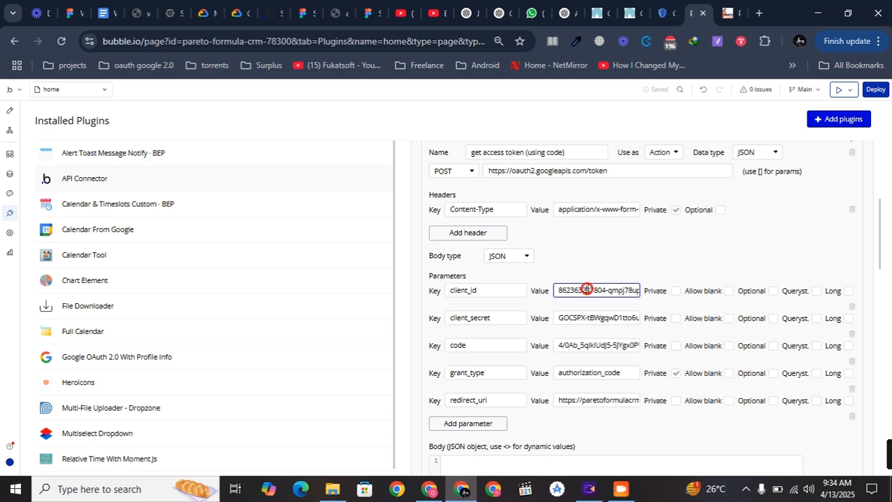
{"action": "double_click", "coordinate": [577, 315]}
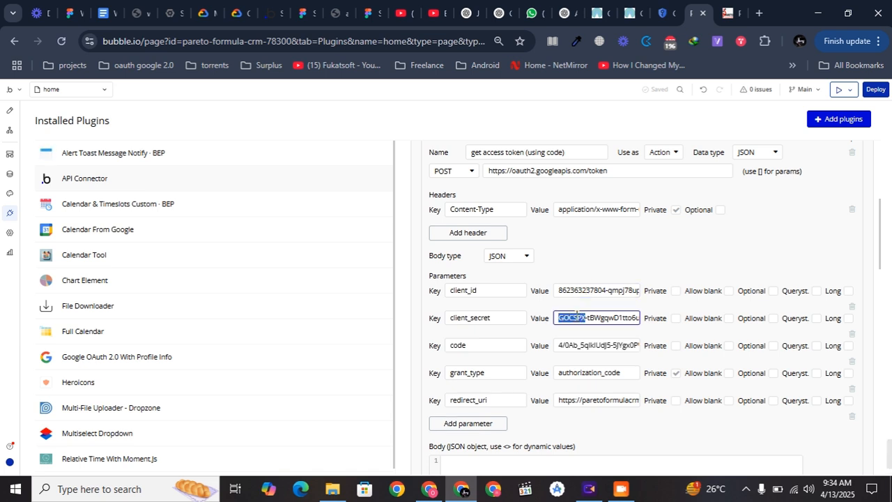
{"action": "scroll", "coordinate": [577, 315], "scroll_direction": "down", "scroll_amount": 1}
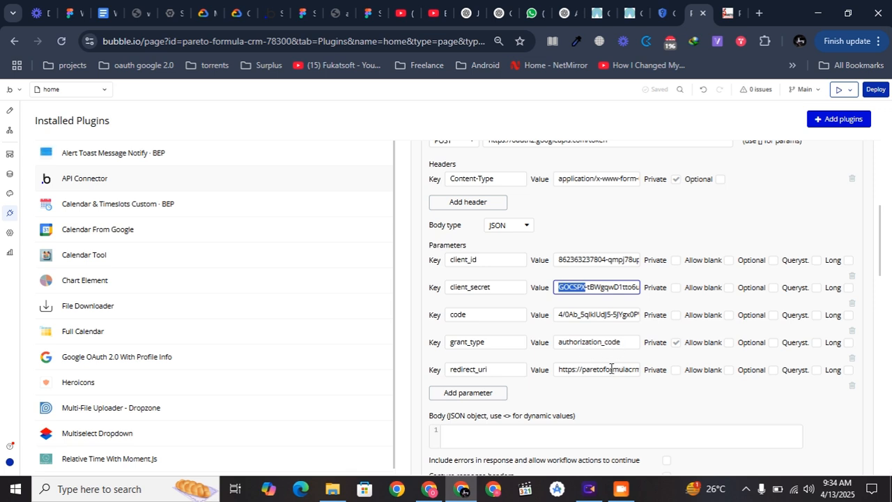
Inspect the full redirect_uri parameter value through to its version-test/home ending
{"action": "double_click", "coordinate": [612, 369]}
{"action": "left_click", "coordinate": [619, 369]}
{"action": "key", "text": "Right"}
{"action": "key", "text": "Right"}
{"action": "key", "text": "Right"}
{"action": "key", "text": "Right"}
{"action": "key", "text": "Right"}
{"action": "key", "text": "Right"}
{"action": "key", "text": "Right"}
{"action": "key", "text": "Right"}
{"action": "key", "text": "Right"}
{"action": "key", "text": "Right"}
{"action": "key", "text": "Right"}
{"action": "key", "text": "Right"}
{"action": "key", "text": "Right"}
{"action": "key", "text": "Right"}
{"action": "key", "text": "Right"}
{"action": "key", "text": "Right"}
{"action": "key", "text": "Right"}
{"action": "key", "text": "Right"}
{"action": "key", "text": "Right"}
{"action": "key", "text": "Right"}
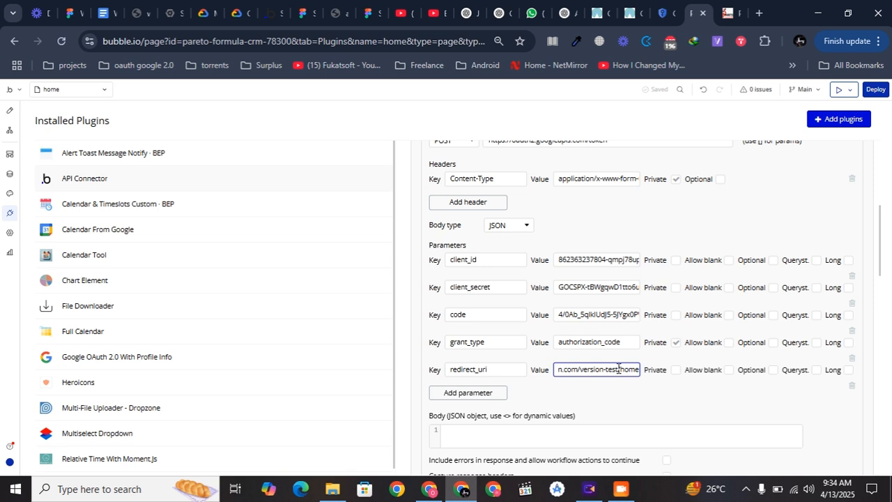
{"action": "left_click", "coordinate": [645, 390]}
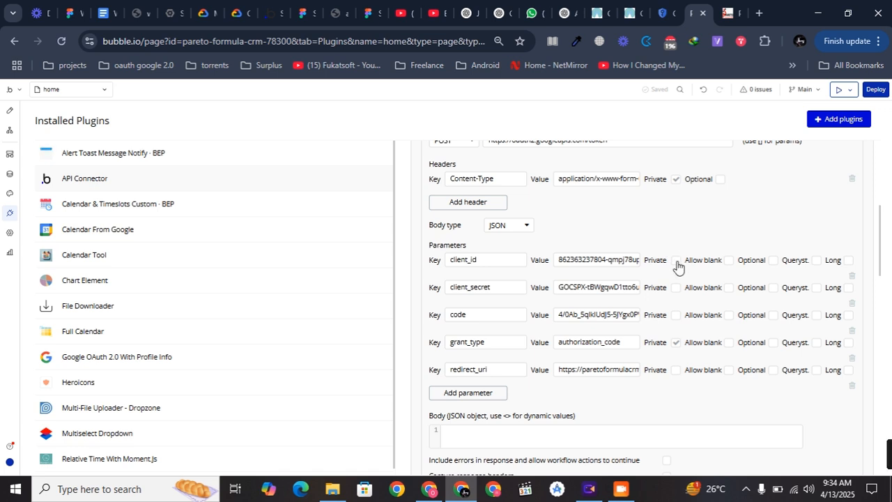
Review the Calender events api connector's name and Authentication options, and the Use as setting of its get access token call
{"action": "scroll", "coordinate": [674, 265], "scroll_direction": "up", "scroll_amount": 3}
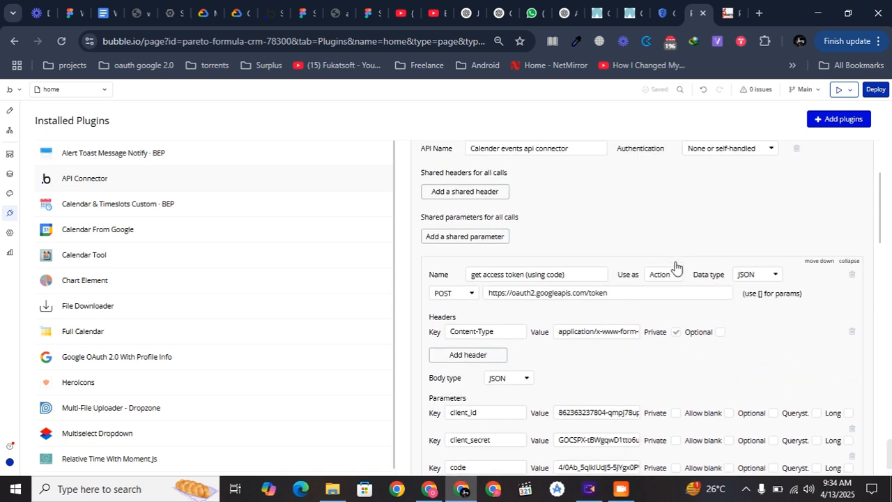
{"action": "scroll", "coordinate": [676, 261], "scroll_direction": "up", "scroll_amount": 2}
{"action": "triple_click", "coordinate": [547, 260]}
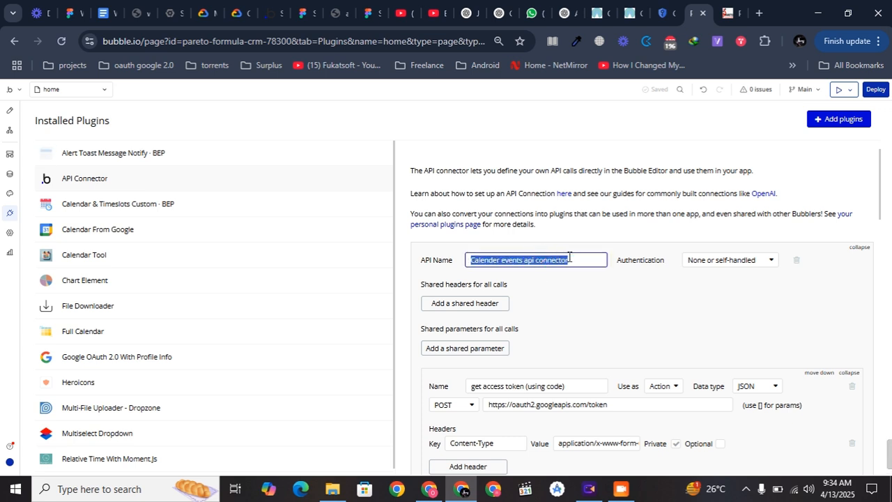
{"action": "left_click", "coordinate": [731, 260]}
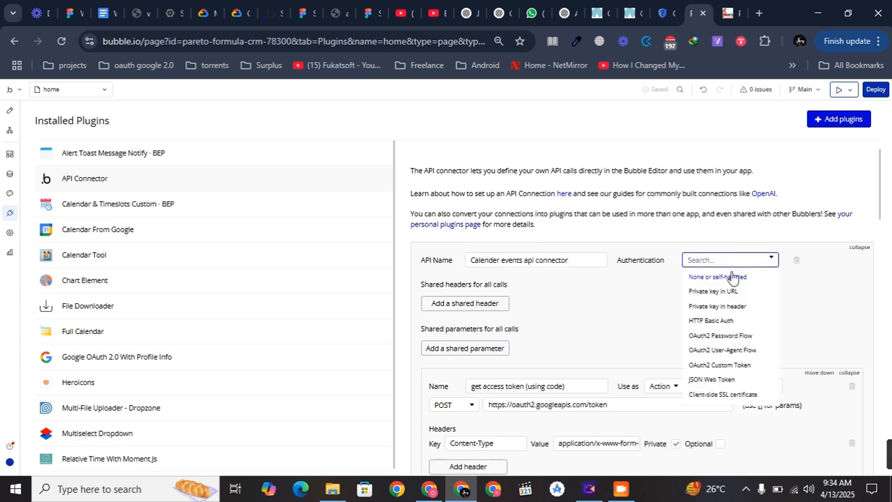
{"action": "left_click", "coordinate": [832, 284]}
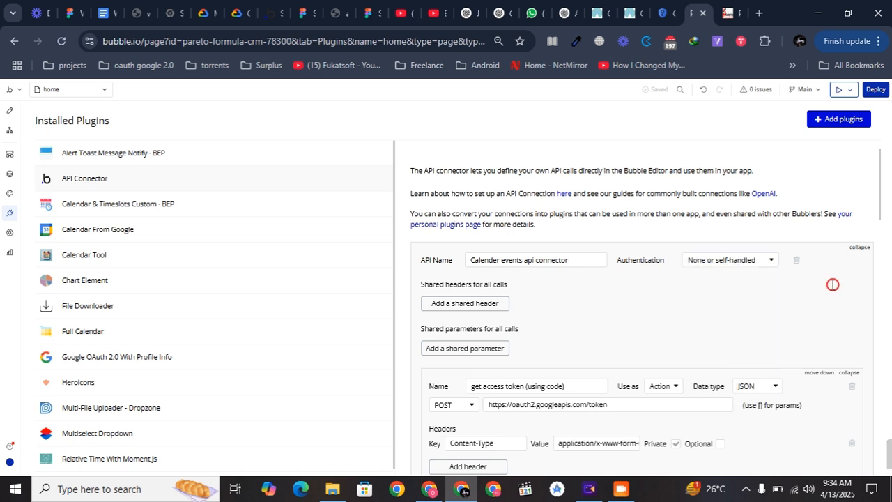
{"action": "scroll", "coordinate": [832, 284], "scroll_direction": "down", "scroll_amount": 1}
{"action": "scroll", "coordinate": [832, 284], "scroll_direction": "down", "scroll_amount": 1}
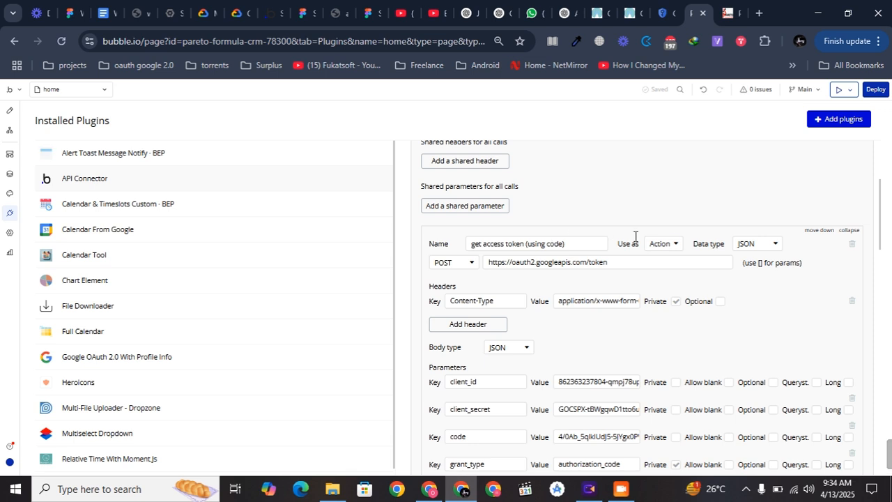
{"action": "left_click", "coordinate": [675, 242]}
{"action": "left_click", "coordinate": [672, 241]}
{"action": "scroll", "coordinate": [761, 251], "scroll_direction": "down", "scroll_amount": 2}
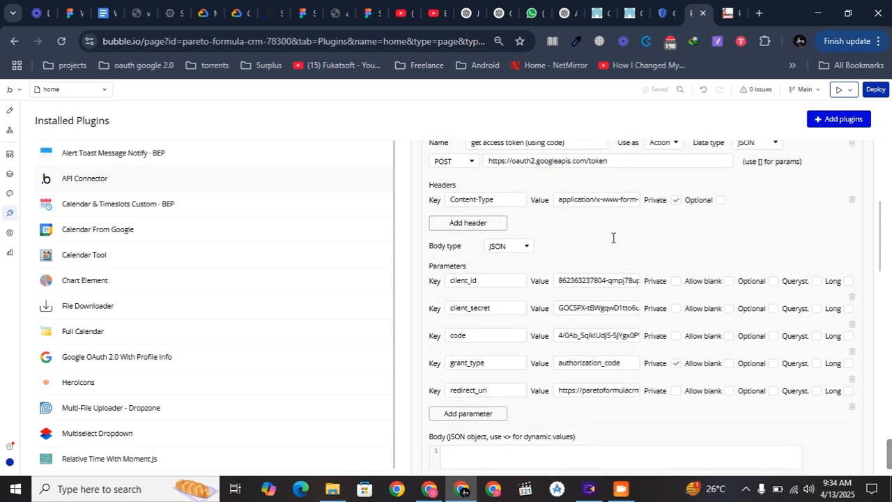
{"action": "left_click_drag", "start_coordinate": [627, 163], "coordinate": [490, 162]}
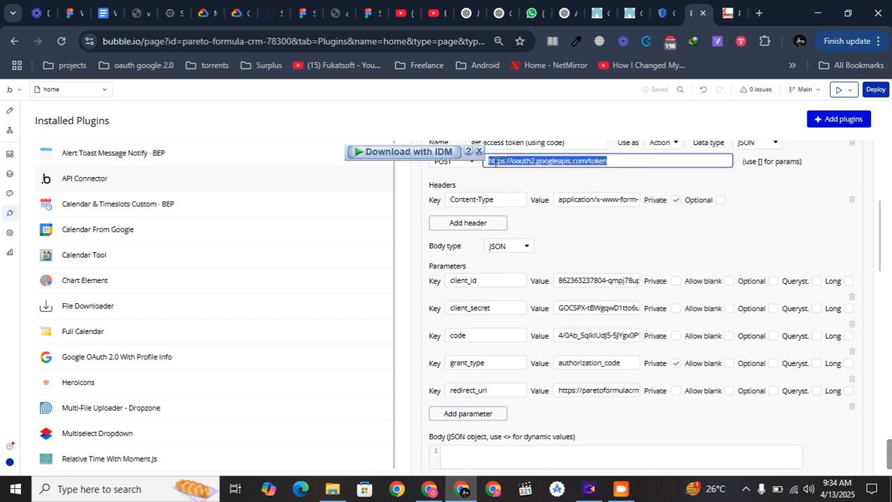
{"action": "double_click", "coordinate": [544, 167]}
{"action": "left_click", "coordinate": [610, 161]}
{"action": "triple_click", "coordinate": [611, 159]}
{"action": "left_click", "coordinate": [611, 160]}
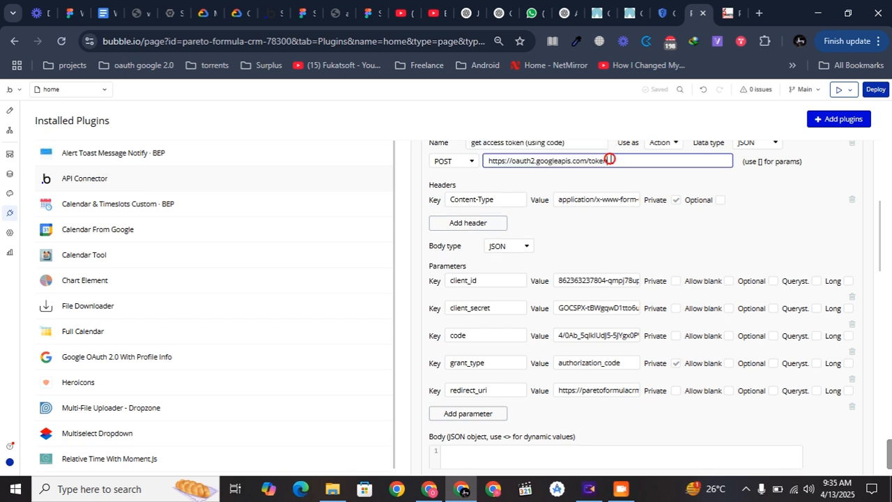
{"action": "scroll", "coordinate": [612, 160], "scroll_direction": "up", "scroll_amount": 2}
{"action": "left_click_drag", "start_coordinate": [558, 250], "coordinate": [451, 253]}
{"action": "scroll", "coordinate": [550, 227], "scroll_direction": "up", "scroll_amount": 1}
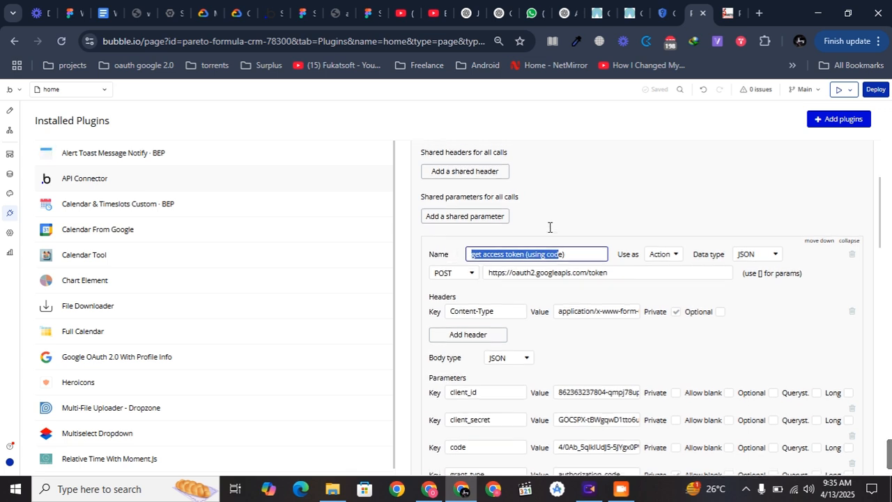
{"action": "scroll", "coordinate": [549, 228], "scroll_direction": "down", "scroll_amount": 2}
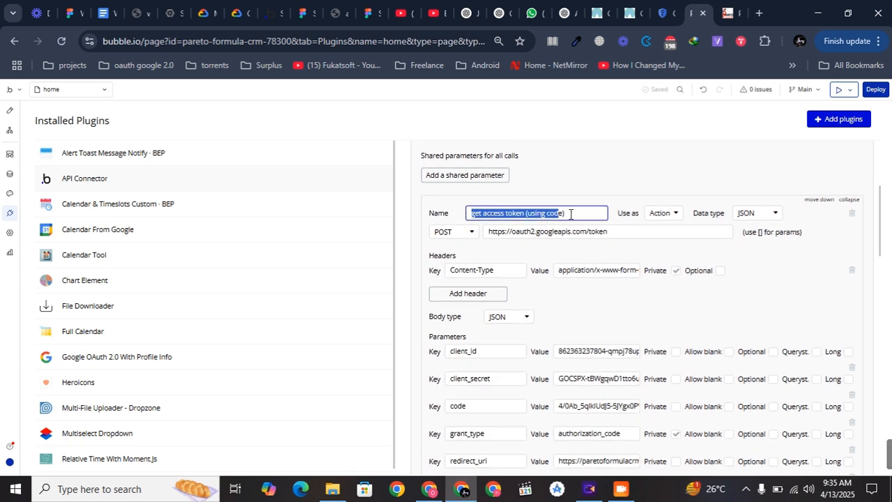
Highlight "using code" in the token call's name, then examine the expires_in and refresh_token_expires_in values in its manual API response without saving
{"action": "left_click", "coordinate": [531, 213]}
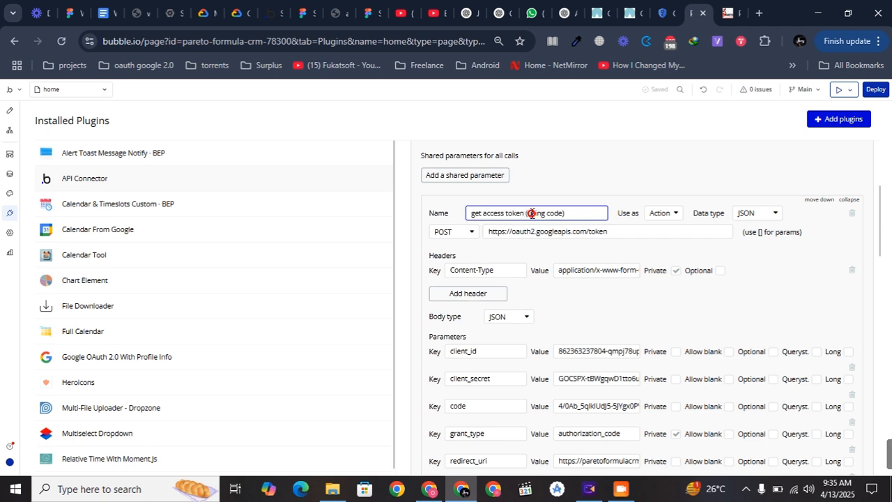
{"action": "left_click_drag", "start_coordinate": [528, 213], "coordinate": [563, 213]}
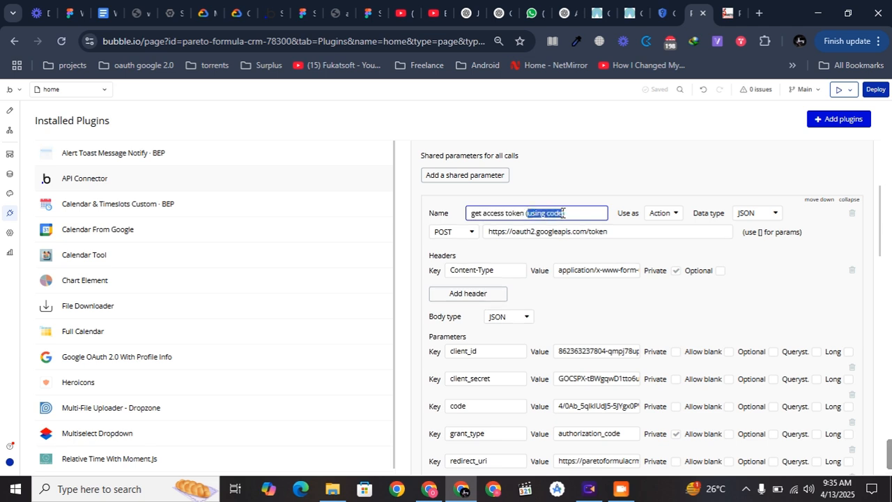
{"action": "scroll", "coordinate": [617, 296], "scroll_direction": "down", "scroll_amount": 3}
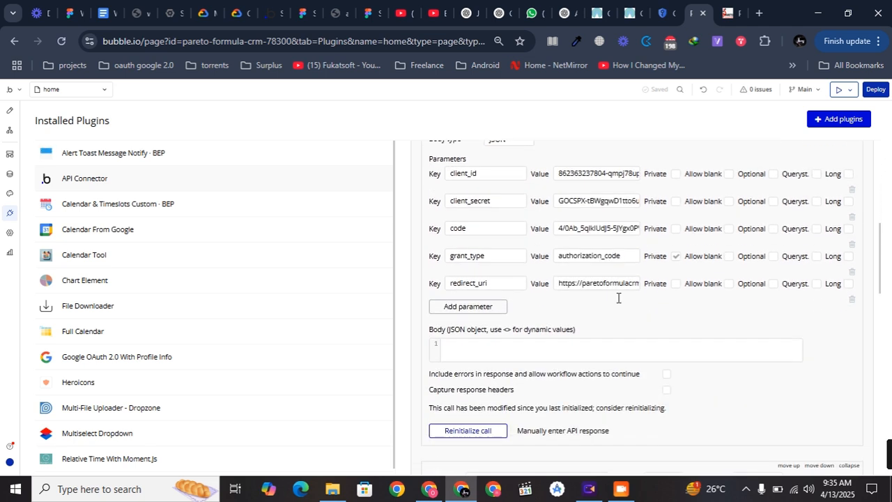
{"action": "left_click", "coordinate": [564, 433]}
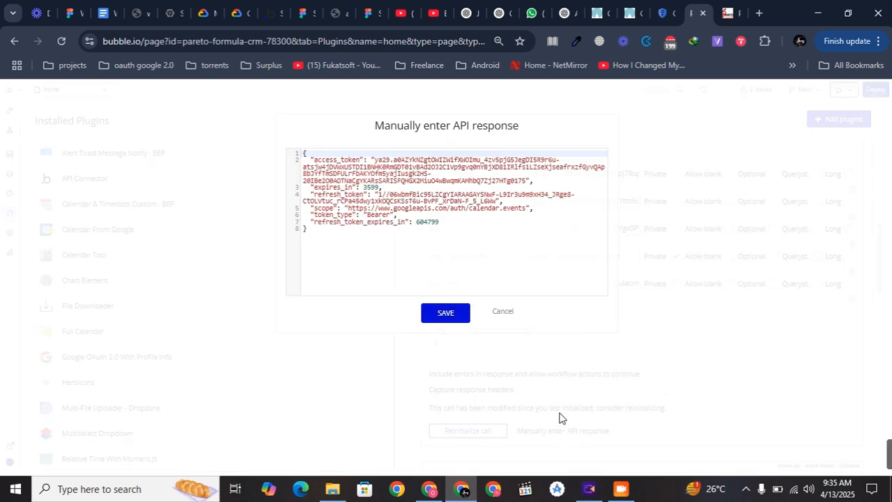
{"action": "double_click", "coordinate": [368, 186]}
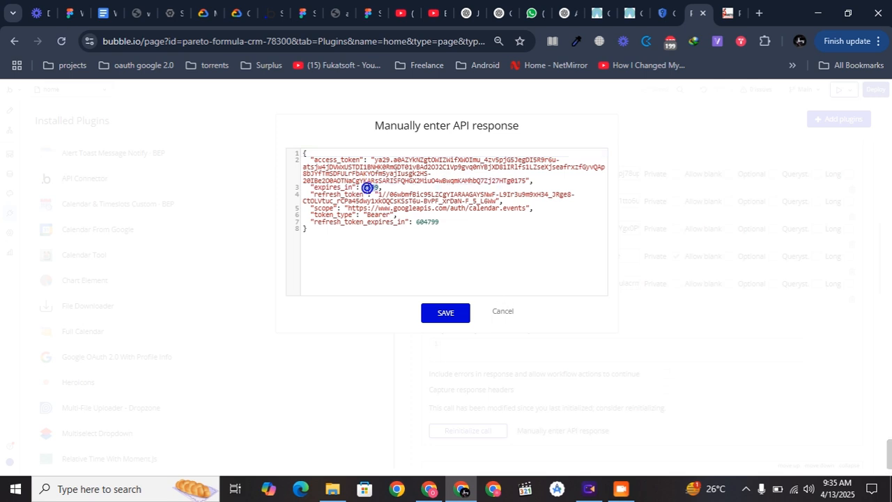
{"action": "double_click", "coordinate": [421, 222]}
{"action": "left_click", "coordinate": [502, 314]}
Review the get access token call's endpoint, header and parameters, and collapse the call
{"action": "scroll", "coordinate": [547, 307], "scroll_direction": "up", "scroll_amount": 3}
{"action": "scroll", "coordinate": [579, 224], "scroll_direction": "up", "scroll_amount": 2}
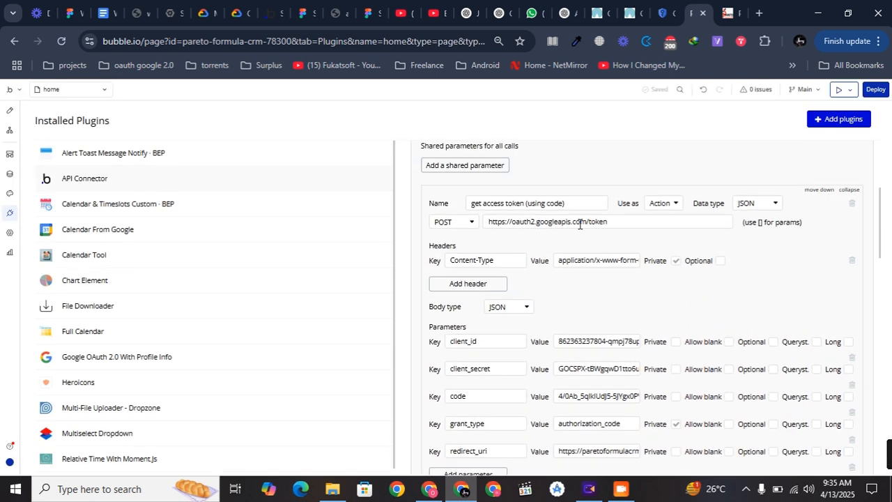
{"action": "scroll", "coordinate": [554, 316], "scroll_direction": "up", "scroll_amount": 4}
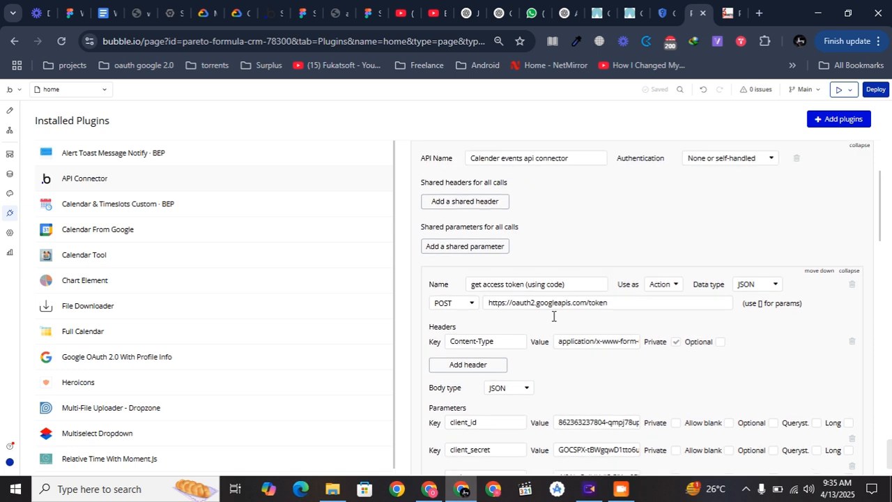
{"action": "scroll", "coordinate": [553, 316], "scroll_direction": "down", "scroll_amount": 5}
{"action": "scroll", "coordinate": [558, 317], "scroll_direction": "up", "scroll_amount": 4}
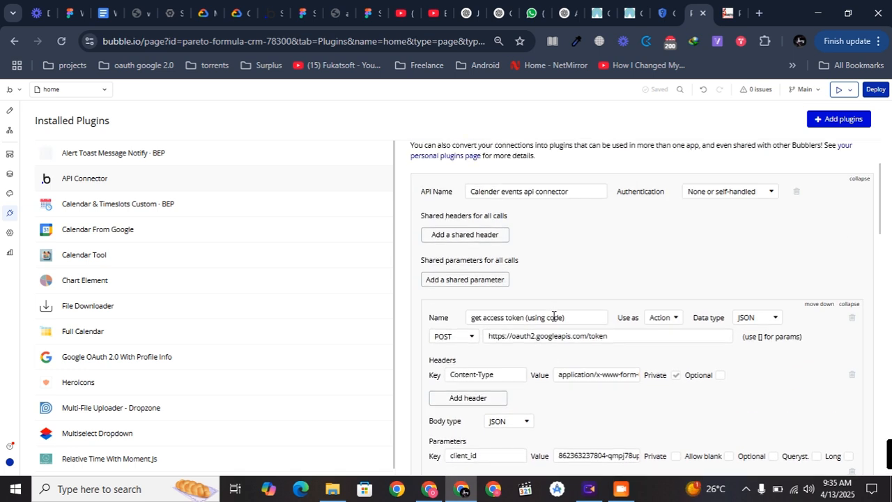
{"action": "left_click", "coordinate": [850, 304]}
{"action": "scroll", "coordinate": [847, 308], "scroll_direction": "down", "scroll_amount": 1}
{"action": "scroll", "coordinate": [847, 308], "scroll_direction": "down", "scroll_amount": 1}
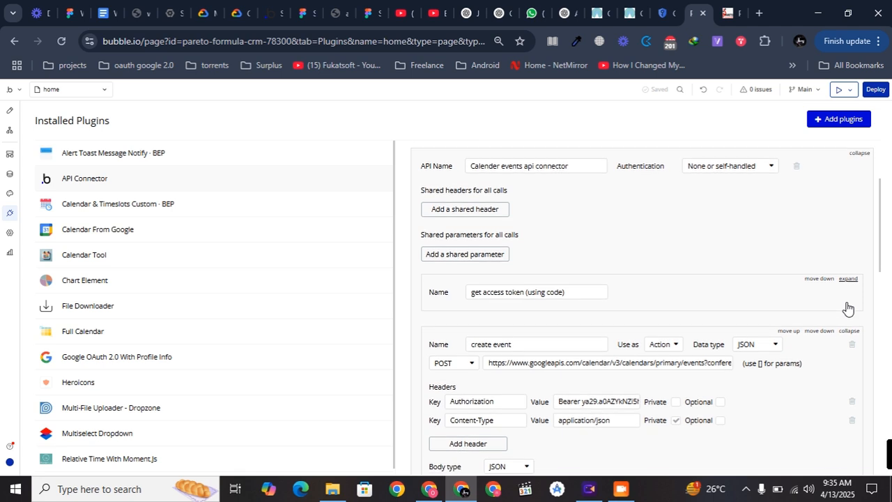
Expand the get access token call again and recheck its parameters and manual API response
{"action": "left_click", "coordinate": [847, 267]}
{"action": "scroll", "coordinate": [846, 274], "scroll_direction": "down", "scroll_amount": 4}
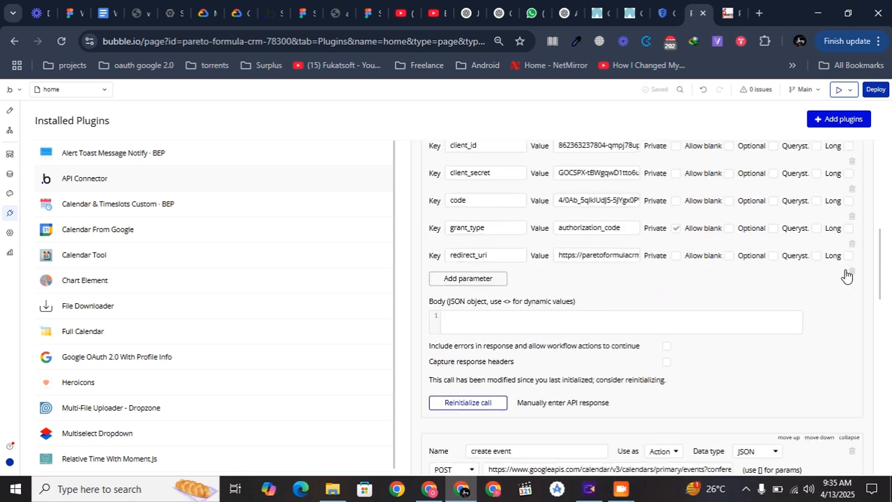
{"action": "left_click", "coordinate": [564, 404]}
{"action": "left_click", "coordinate": [564, 408]}
{"action": "scroll", "coordinate": [835, 241], "scroll_direction": "up", "scroll_amount": 6}
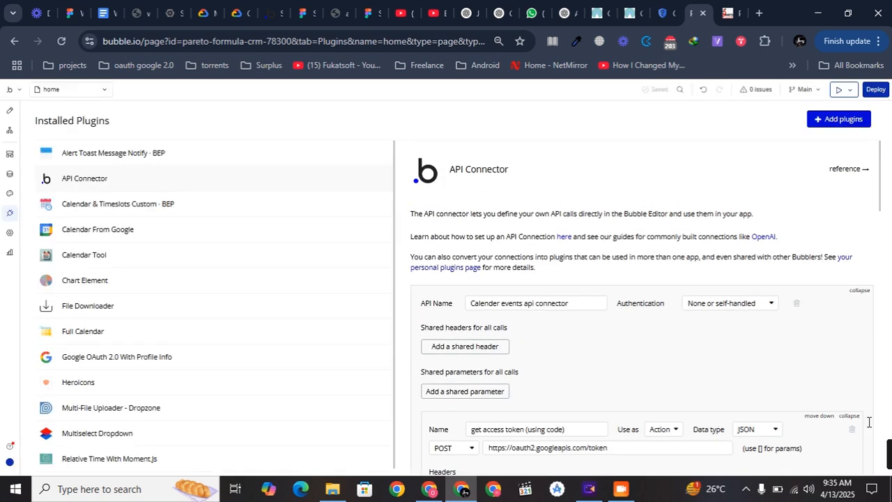
Collapse the get access token call and review the create event call's headers, JSON body and body parameters
{"action": "left_click", "coordinate": [850, 417]}
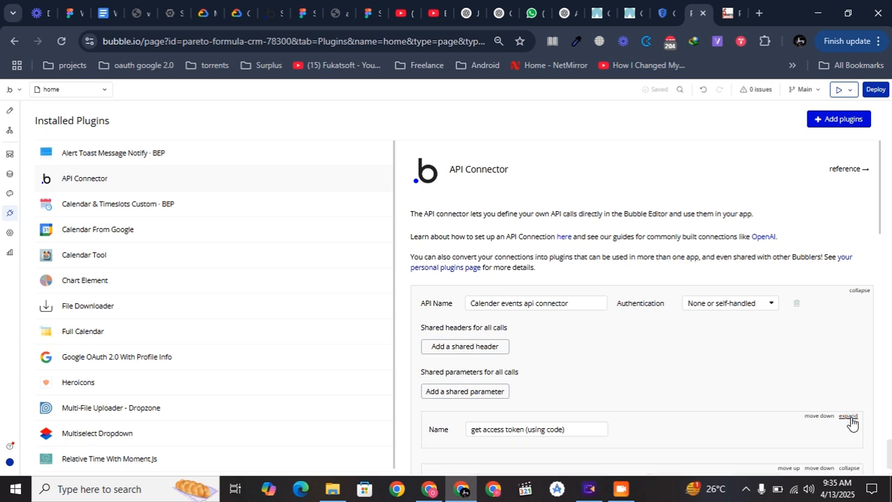
{"action": "scroll", "coordinate": [852, 423], "scroll_direction": "down", "scroll_amount": 1}
{"action": "scroll", "coordinate": [852, 422], "scroll_direction": "down", "scroll_amount": 4}
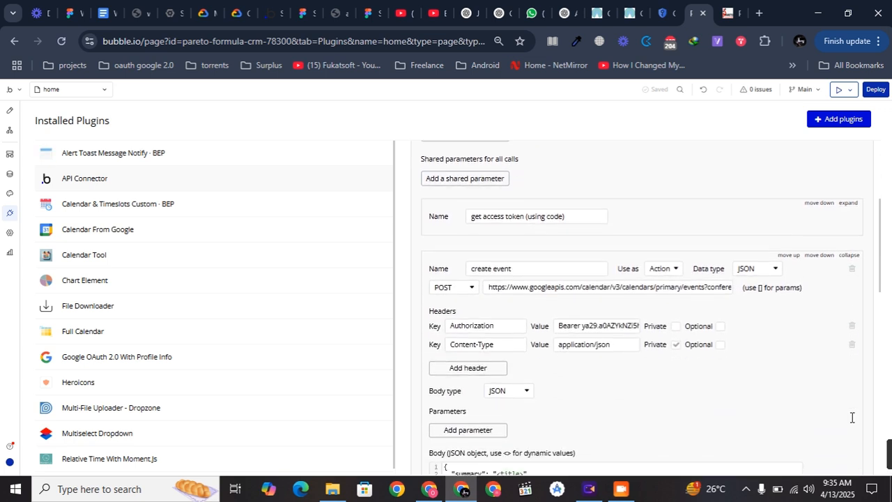
{"action": "scroll", "coordinate": [852, 417], "scroll_direction": "down", "scroll_amount": 1}
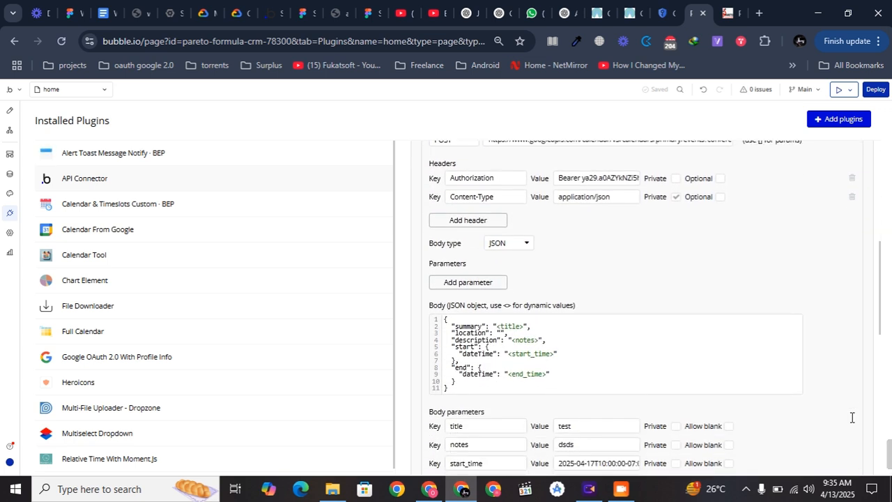
{"action": "scroll", "coordinate": [721, 350], "scroll_direction": "down", "scroll_amount": 3}
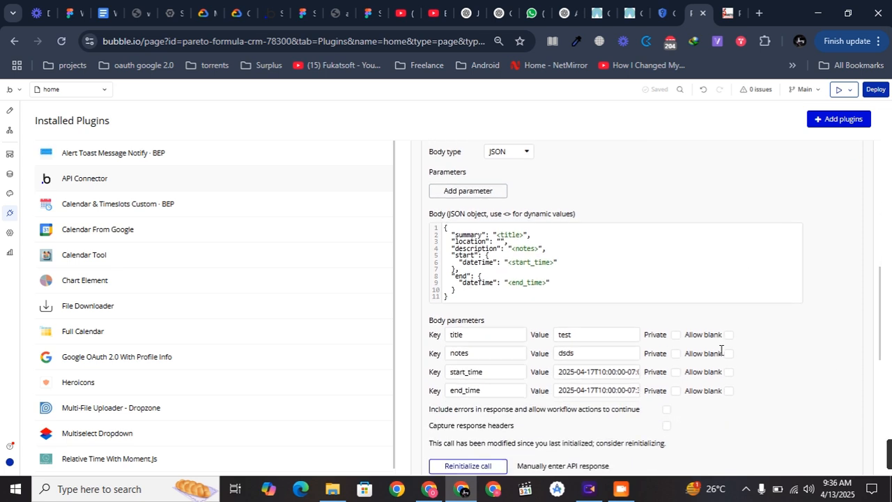
{"action": "scroll", "coordinate": [722, 350], "scroll_direction": "down", "scroll_amount": 3}
{"action": "scroll", "coordinate": [721, 350], "scroll_direction": "up", "scroll_amount": 4}
{"action": "scroll", "coordinate": [722, 350], "scroll_direction": "up", "scroll_amount": 4}
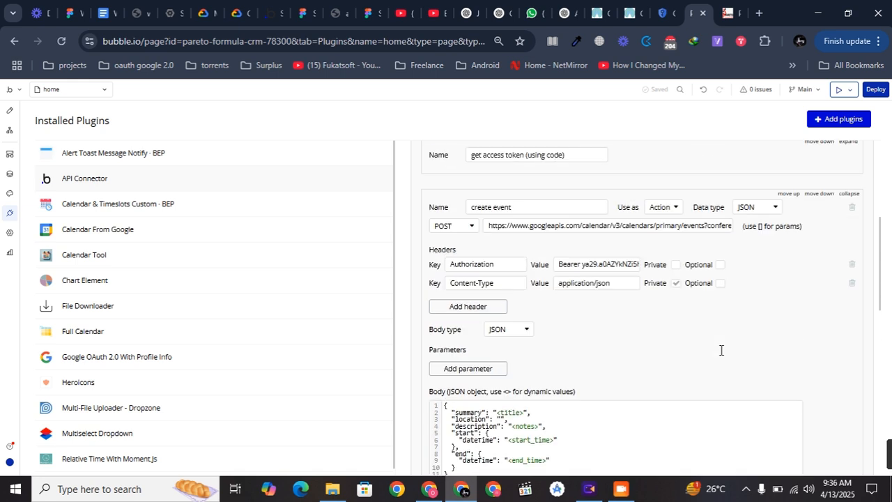
Highlight the create event call's name and inspect its full Google Calendar endpoint URL through to the conferenceDataVersion=1 ending
{"action": "triple_click", "coordinate": [537, 262]}
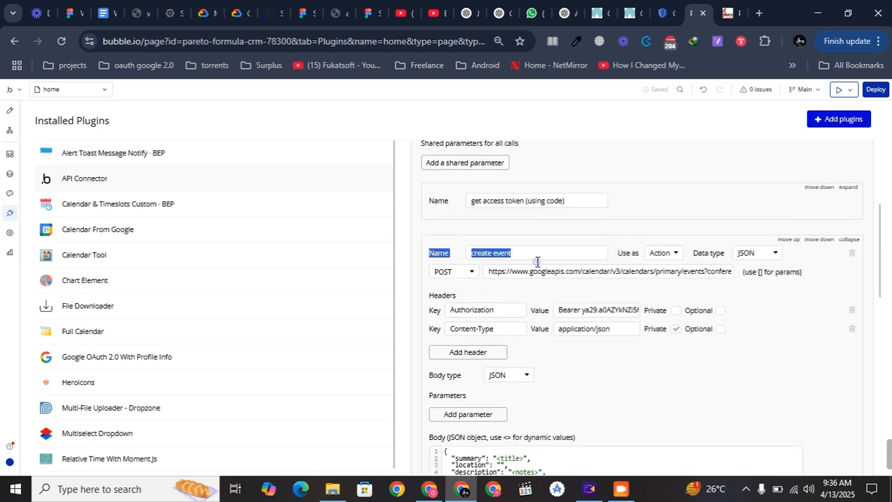
{"action": "double_click", "coordinate": [606, 271]}
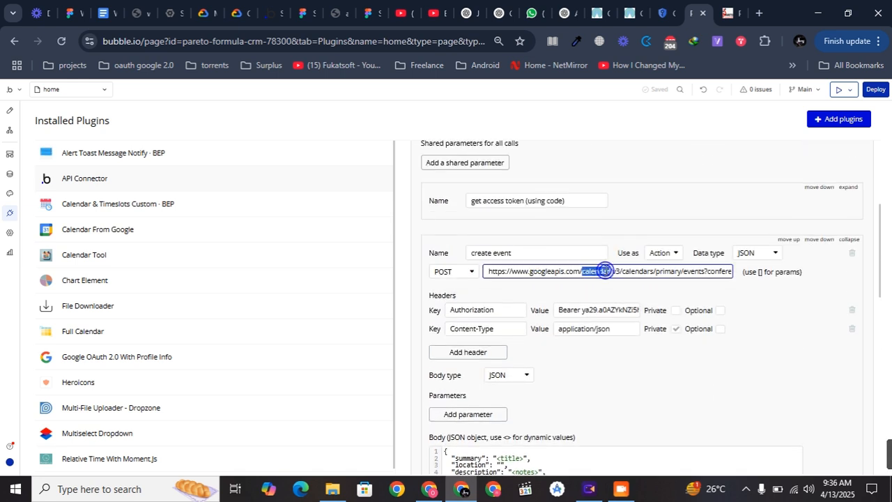
{"action": "left_click", "coordinate": [607, 270]}
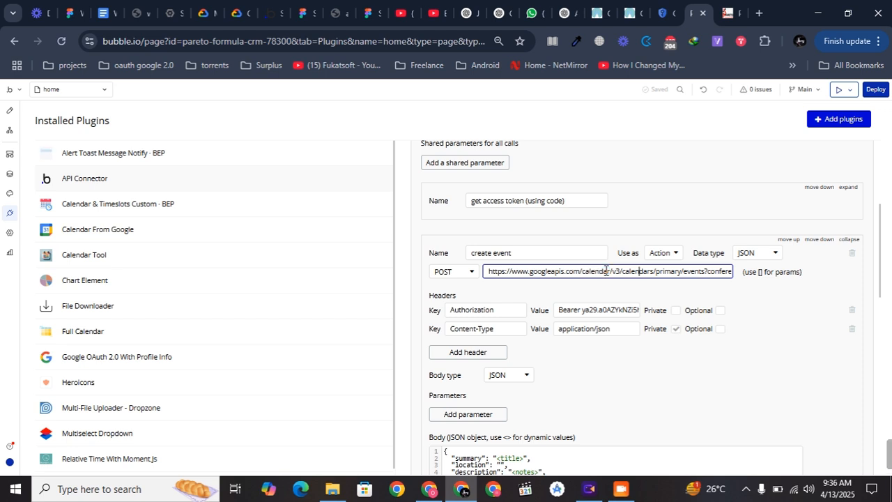
{"action": "key", "text": "Right"}
{"action": "key", "text": "Right"}
{"action": "key", "text": "Right"}
{"action": "key", "text": "Right"}
{"action": "key", "text": "Right"}
{"action": "key", "text": "Right"}
{"action": "key", "text": "Right"}
{"action": "key", "text": "Right"}
{"action": "key", "text": "Right"}
{"action": "key", "text": "Right"}
{"action": "key", "text": "Right"}
{"action": "key", "text": "Right"}
{"action": "key", "text": "Right"}
{"action": "key", "text": "Right"}
{"action": "key", "text": "Right"}
{"action": "key", "text": "Right"}
{"action": "key", "text": "Right"}
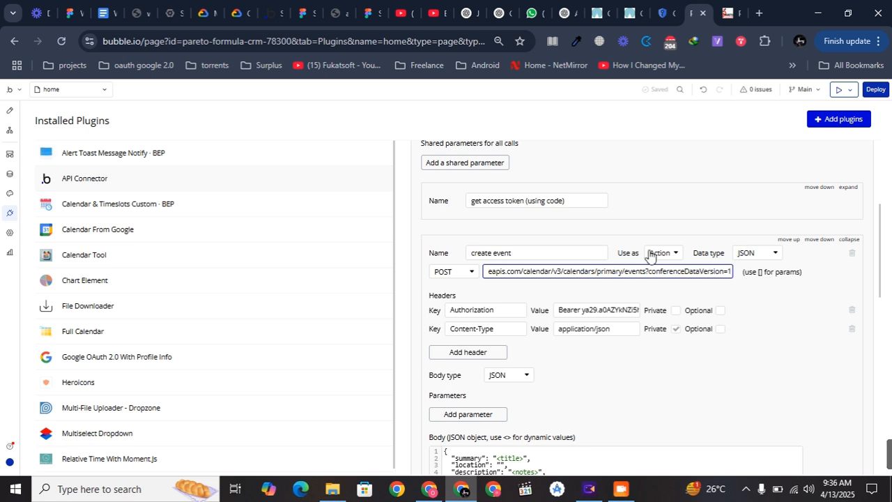
{"action": "double_click", "coordinate": [549, 256]}
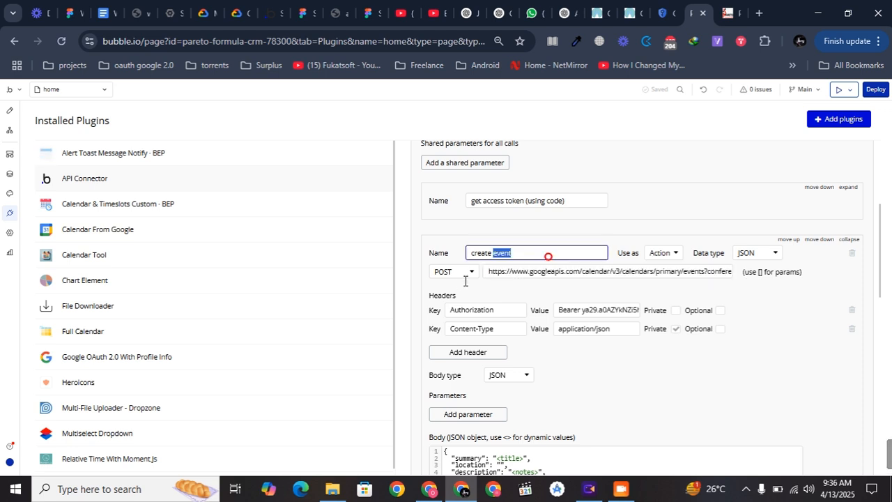
Highlight the bearer token in the create event call's Authorization header
{"action": "scroll", "coordinate": [595, 253], "scroll_direction": "down", "scroll_amount": 2}
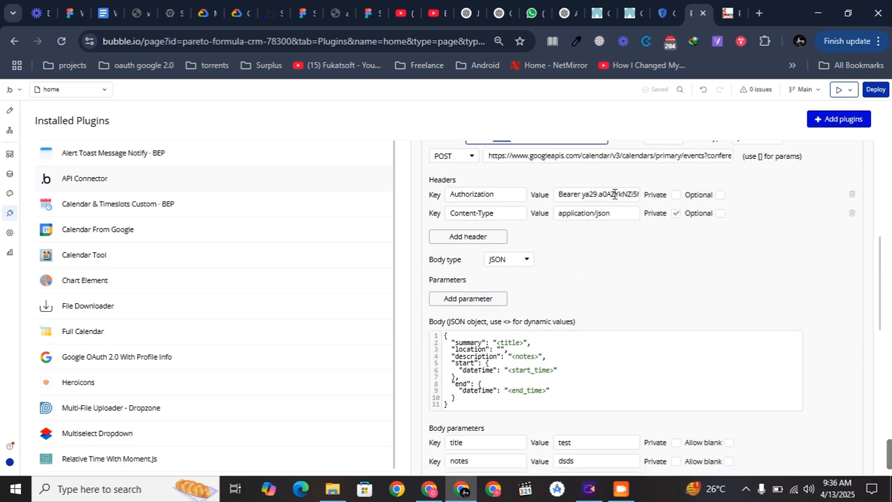
{"action": "triple_click", "coordinate": [607, 194]}
{"action": "double_click", "coordinate": [615, 194]}
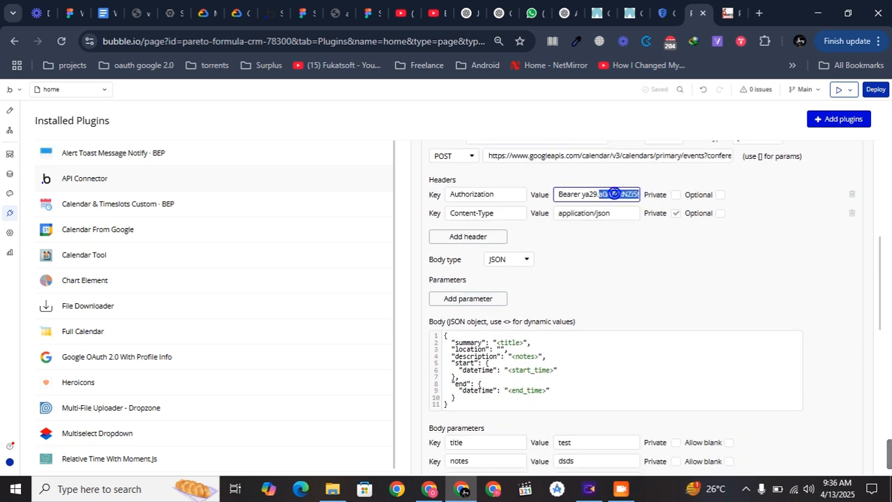
Expand the get access token call and highlight access_token and expires_in values in its manual API response, closing it without saving
{"action": "scroll", "coordinate": [616, 193], "scroll_direction": "up", "scroll_amount": 1}
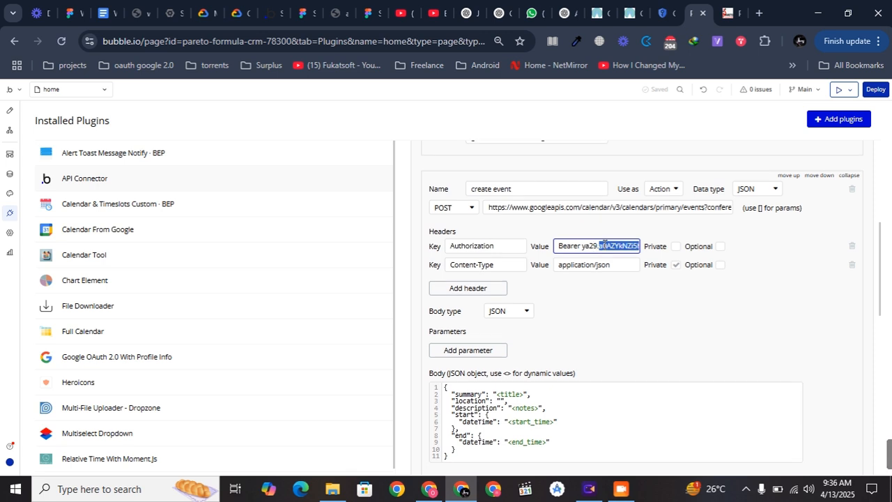
{"action": "scroll", "coordinate": [628, 251], "scroll_direction": "up", "scroll_amount": 3}
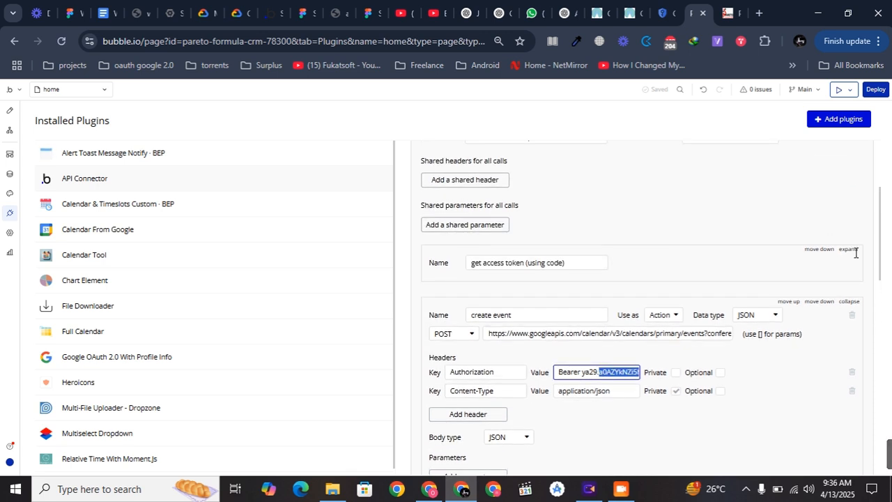
{"action": "left_click", "coordinate": [852, 249]}
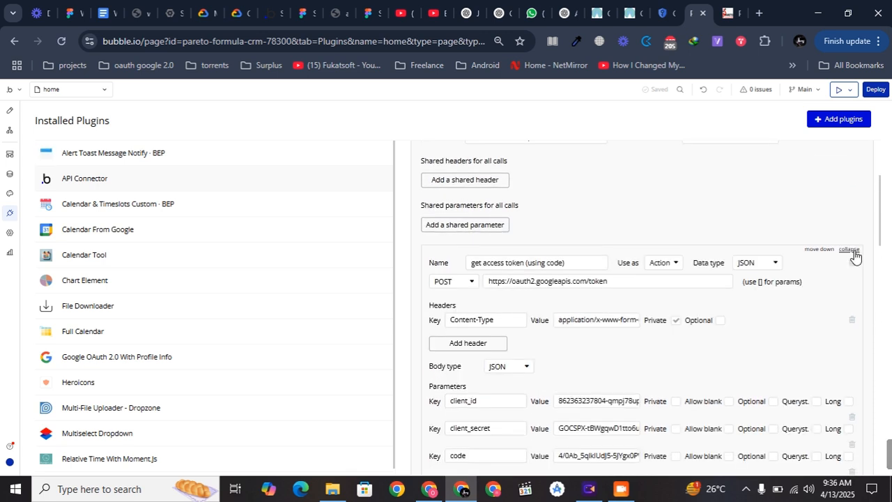
{"action": "scroll", "coordinate": [830, 278], "scroll_direction": "down", "scroll_amount": 2}
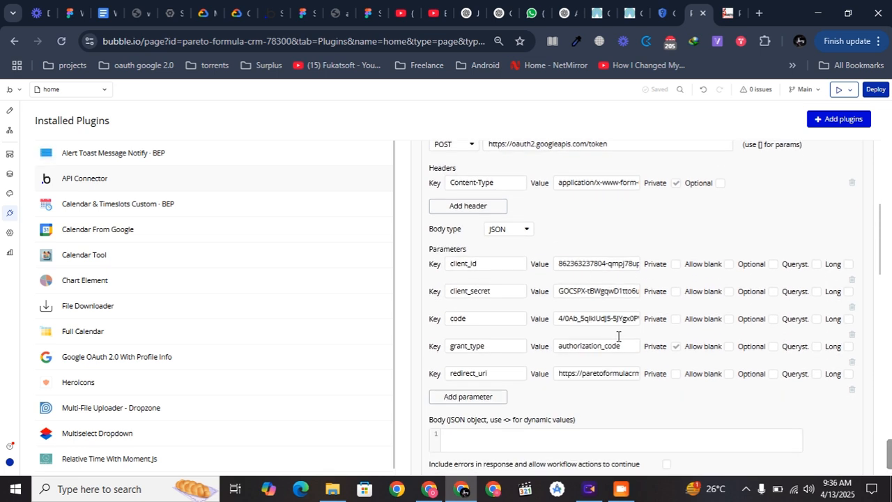
{"action": "scroll", "coordinate": [618, 338], "scroll_direction": "down", "scroll_amount": 2}
{"action": "left_click", "coordinate": [578, 416]}
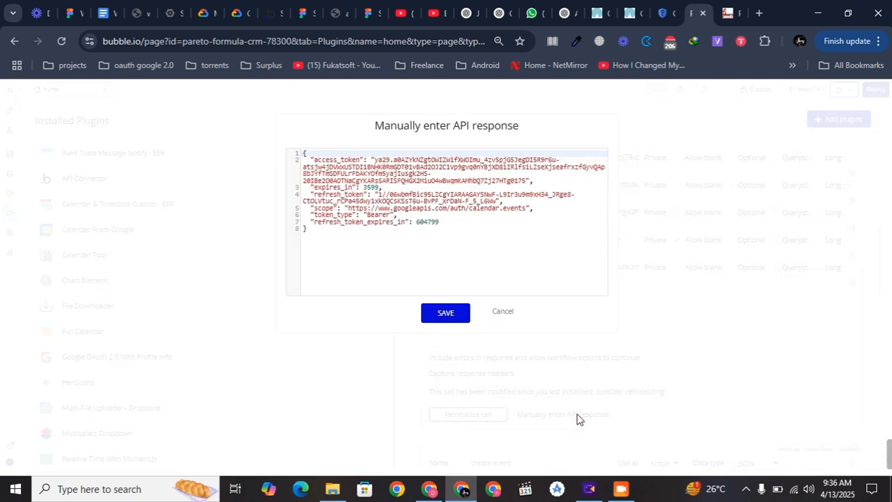
{"action": "left_click_drag", "start_coordinate": [375, 159], "coordinate": [526, 182]}
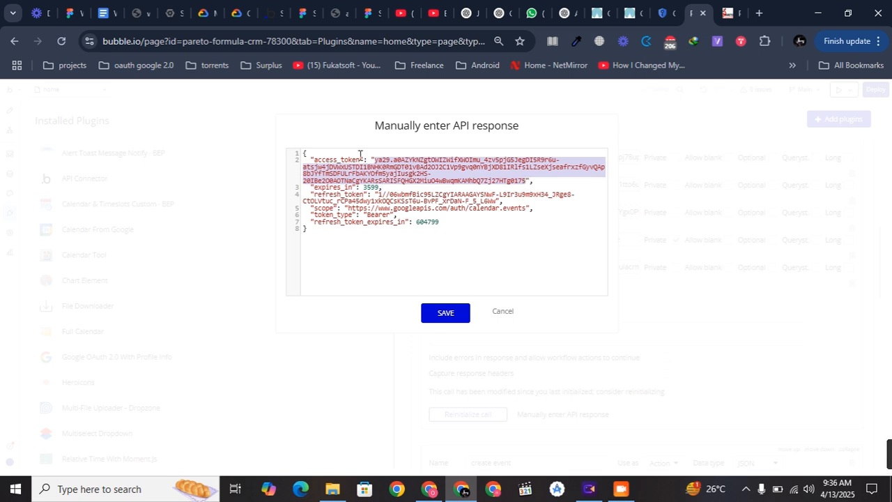
{"action": "double_click", "coordinate": [402, 173]}
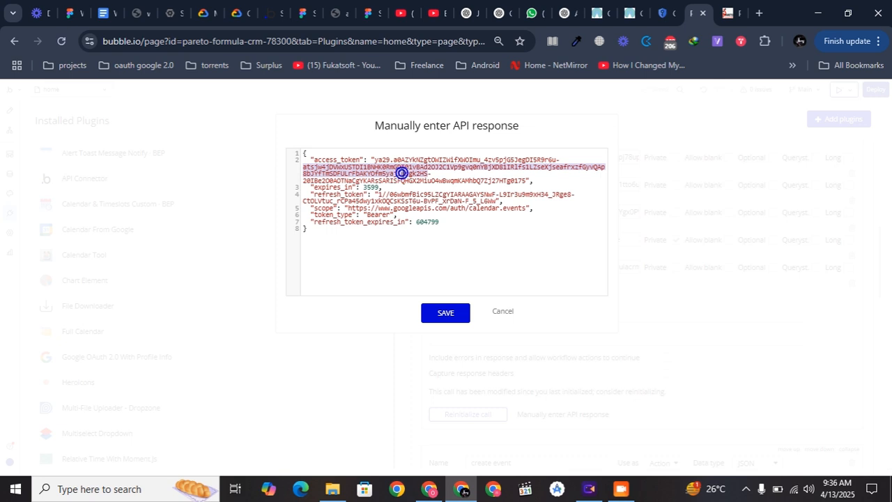
{"action": "double_click", "coordinate": [367, 187]}
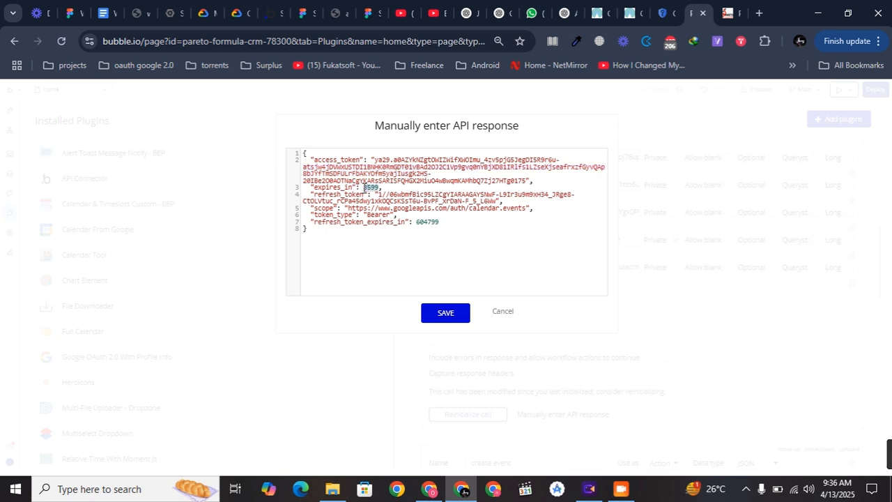
{"action": "left_click", "coordinate": [502, 311]}
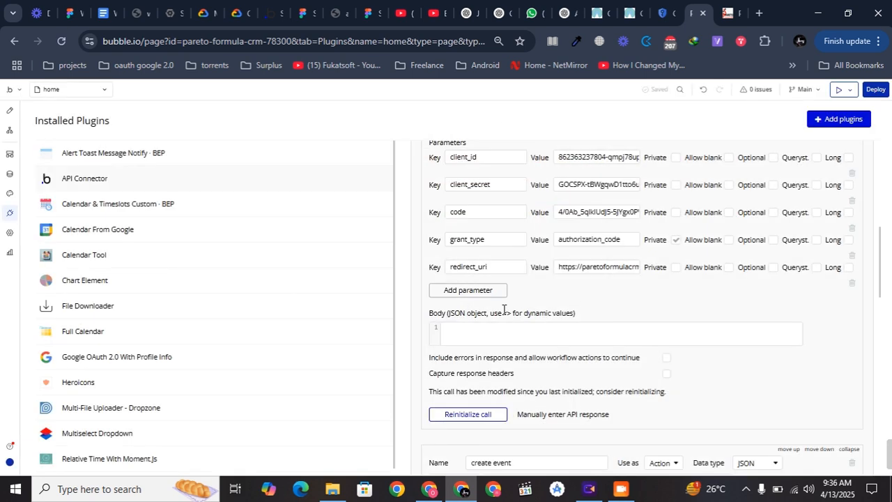
Review the create event call's Authorization header, JSON body and its title, notes, start_time and end_time parameters
{"action": "scroll", "coordinate": [559, 322], "scroll_direction": "down", "scroll_amount": 3}
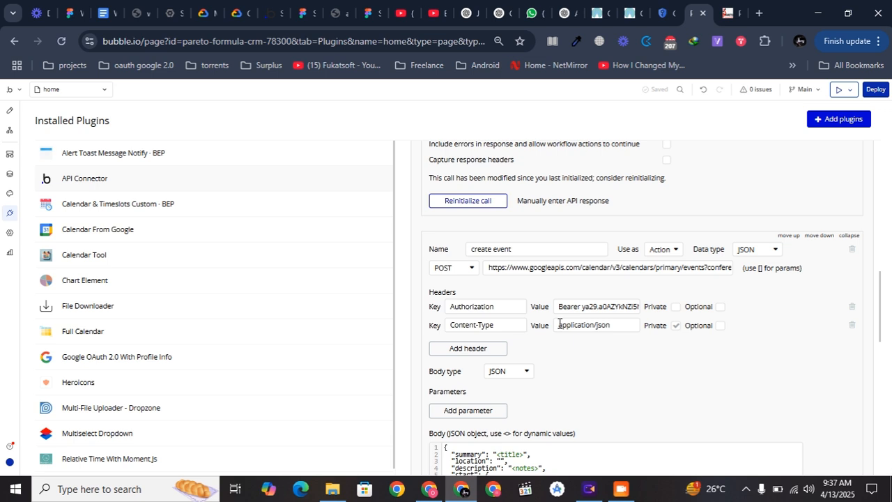
{"action": "scroll", "coordinate": [560, 324], "scroll_direction": "down", "scroll_amount": 1}
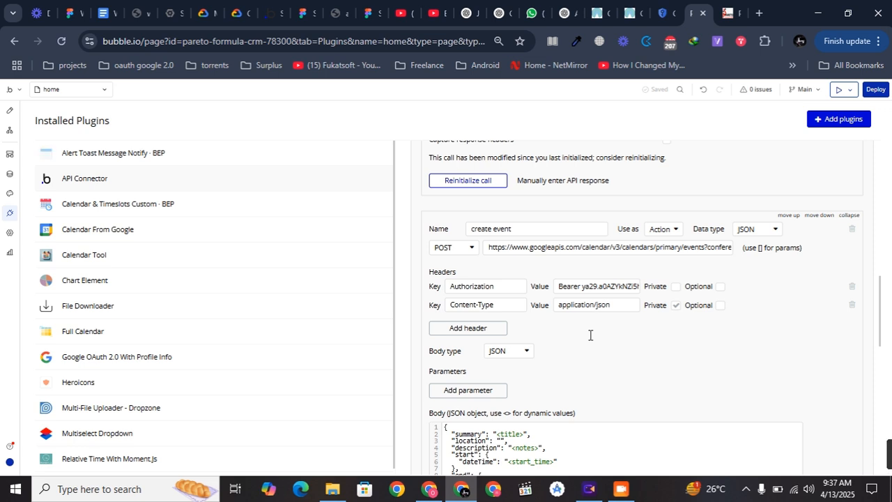
{"action": "scroll", "coordinate": [590, 336], "scroll_direction": "down", "scroll_amount": 4}
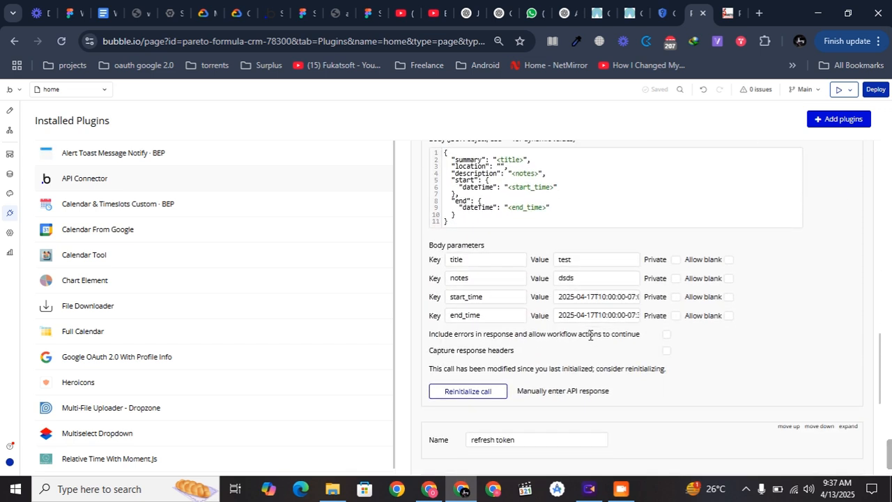
Expand the refresh token call below create event and highlight its grant_type value, refresh_token
{"action": "scroll", "coordinate": [590, 336], "scroll_direction": "down", "scroll_amount": 2}
{"action": "scroll", "coordinate": [590, 335], "scroll_direction": "down", "scroll_amount": 1}
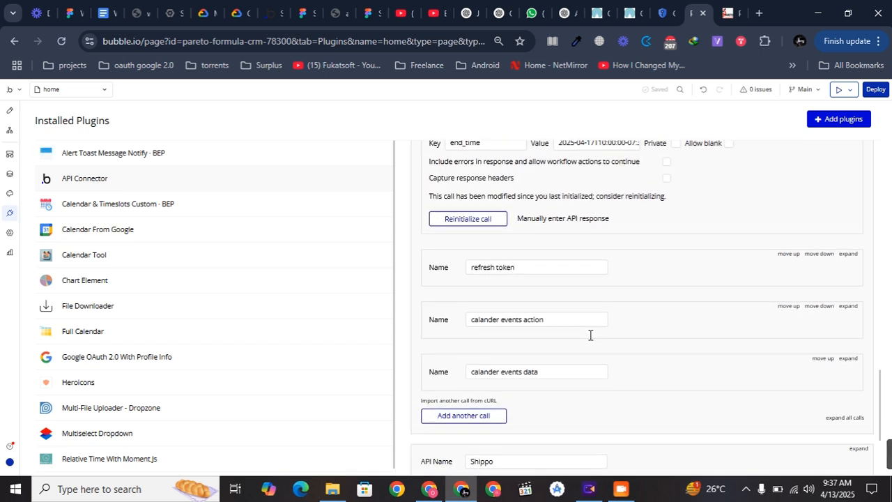
{"action": "left_click", "coordinate": [849, 256]}
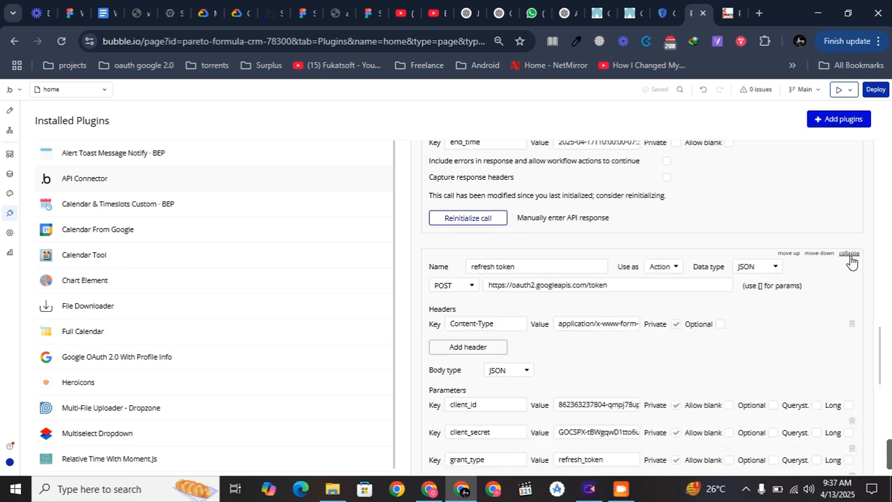
{"action": "scroll", "coordinate": [851, 257], "scroll_direction": "down", "scroll_amount": 2}
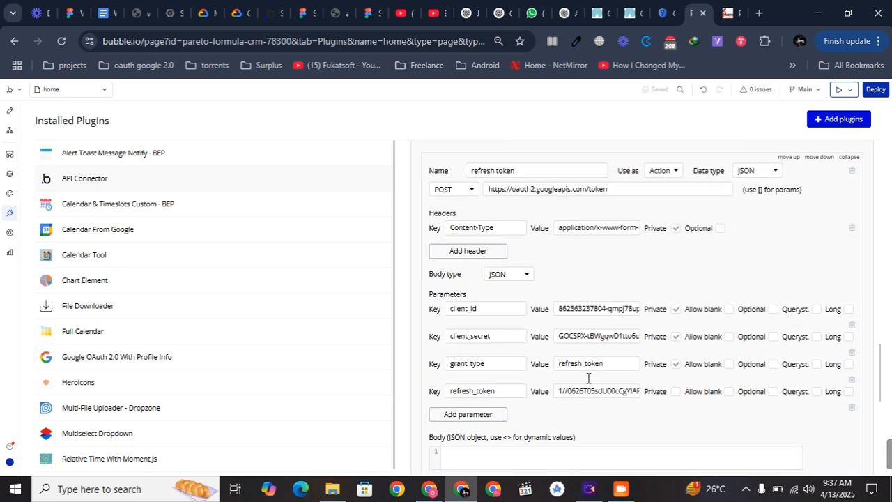
{"action": "double_click", "coordinate": [570, 364]}
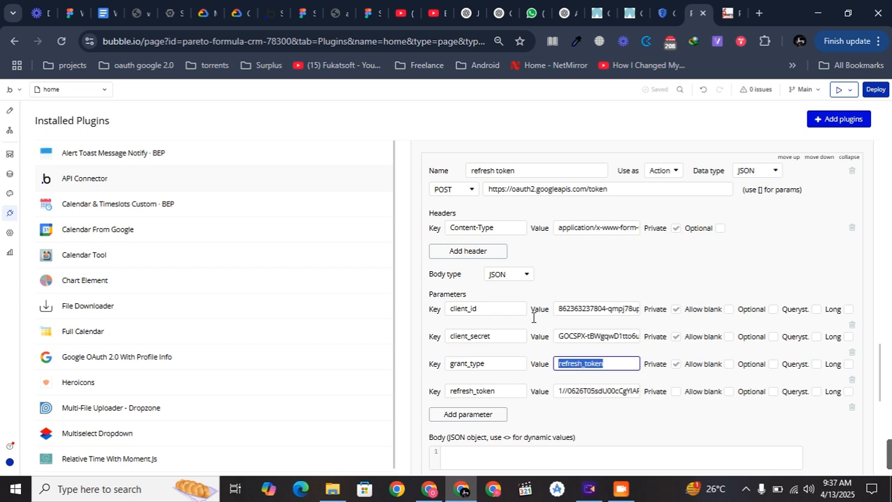
{"action": "scroll", "coordinate": [543, 313], "scroll_direction": "up", "scroll_amount": 4}
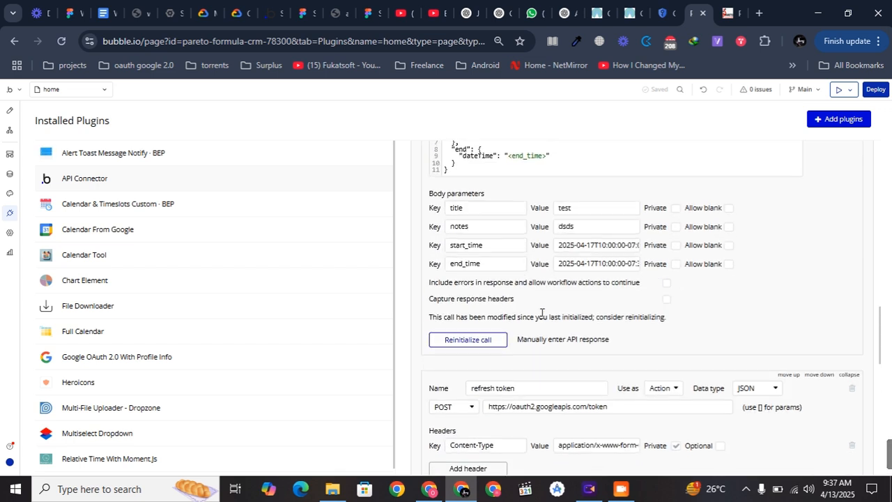
{"action": "scroll", "coordinate": [610, 296], "scroll_direction": "down", "scroll_amount": 2}
{"action": "left_click_drag", "start_coordinate": [612, 291], "coordinate": [483, 294]}
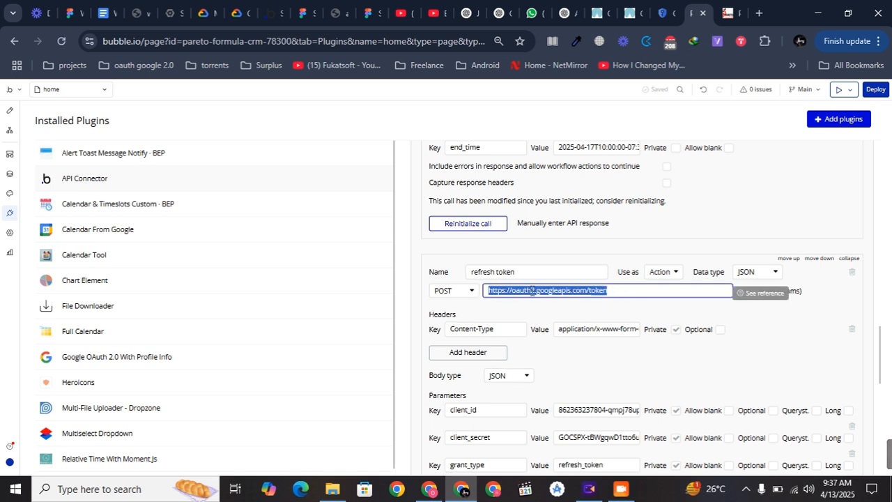
Inspect the refresh token call's Content-Type header value through to its x-www-form-urlencoded ending
{"action": "left_click", "coordinate": [629, 328]}
{"action": "double_click", "coordinate": [629, 328]}
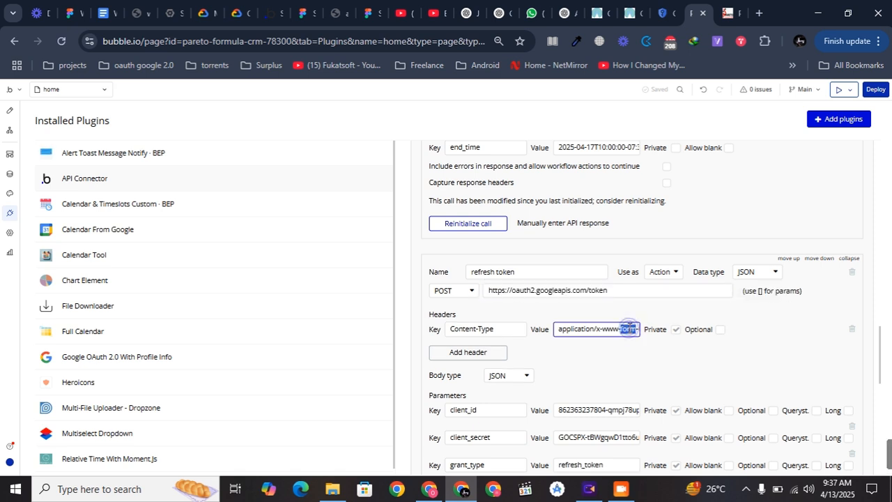
{"action": "key", "text": "Right"}
{"action": "key", "text": "Right"}
{"action": "key", "text": "Right"}
{"action": "key", "text": "Right"}
{"action": "key", "text": "Right"}
{"action": "key", "text": "Right"}
{"action": "key", "text": "Right"}
{"action": "key", "text": "Right"}
{"action": "key", "text": "Right"}
{"action": "key", "text": "Right"}
{"action": "key", "text": "Right"}
{"action": "key", "text": "Right"}
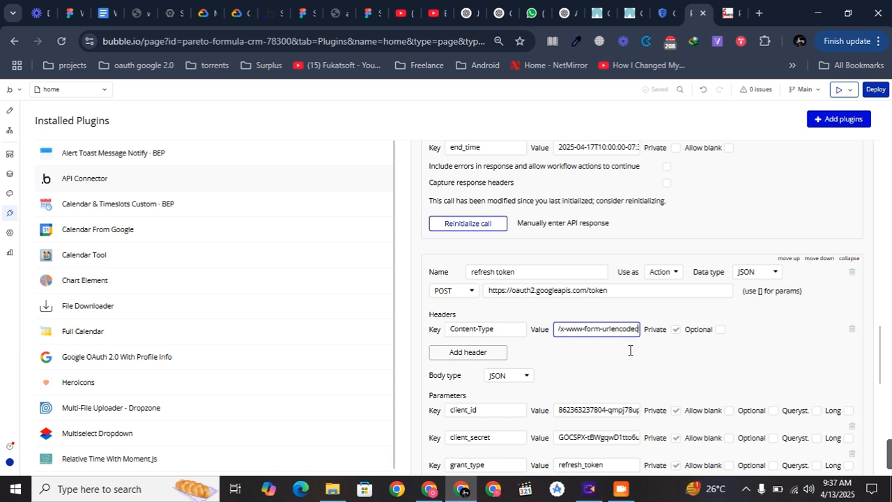
Highlight the values of the grant_type and refresh_token parameters in the refresh token call
{"action": "scroll", "coordinate": [631, 350], "scroll_direction": "down", "scroll_amount": 2}
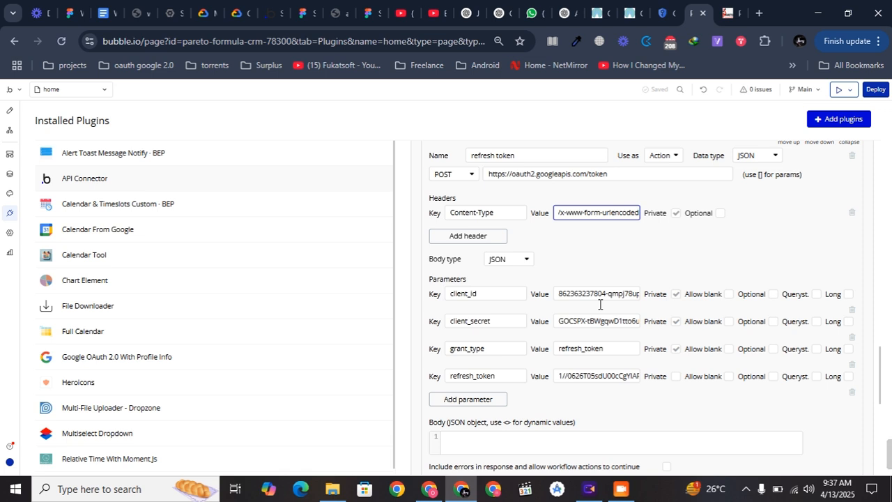
{"action": "double_click", "coordinate": [606, 346]}
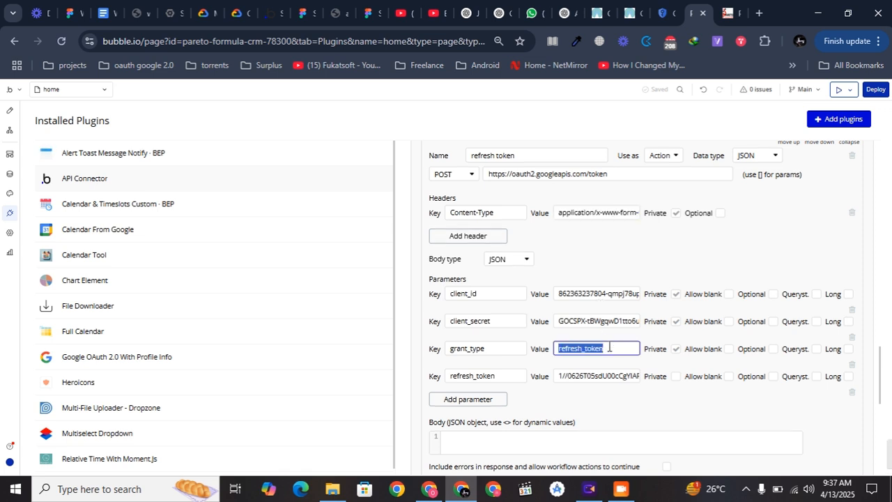
{"action": "triple_click", "coordinate": [595, 376]}
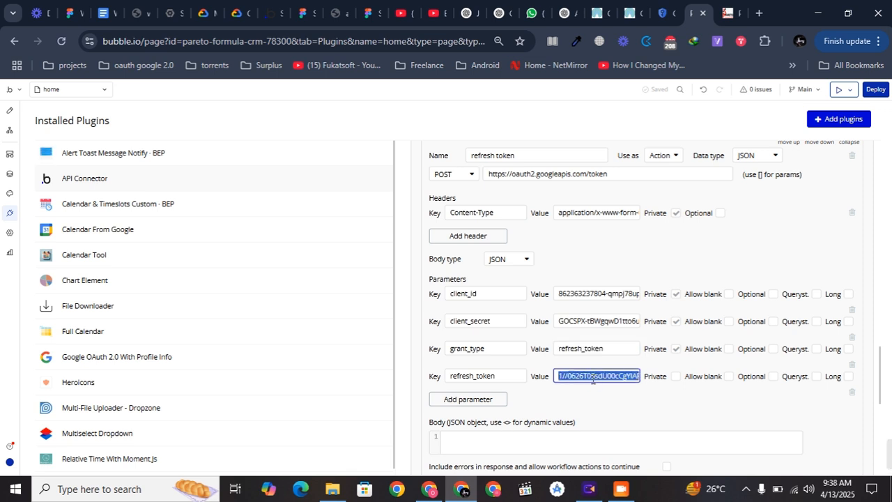
Open the refresh token call's manual API response, highlight its access_token entry, and close it without saving
{"action": "scroll", "coordinate": [592, 380], "scroll_direction": "down", "scroll_amount": 3}
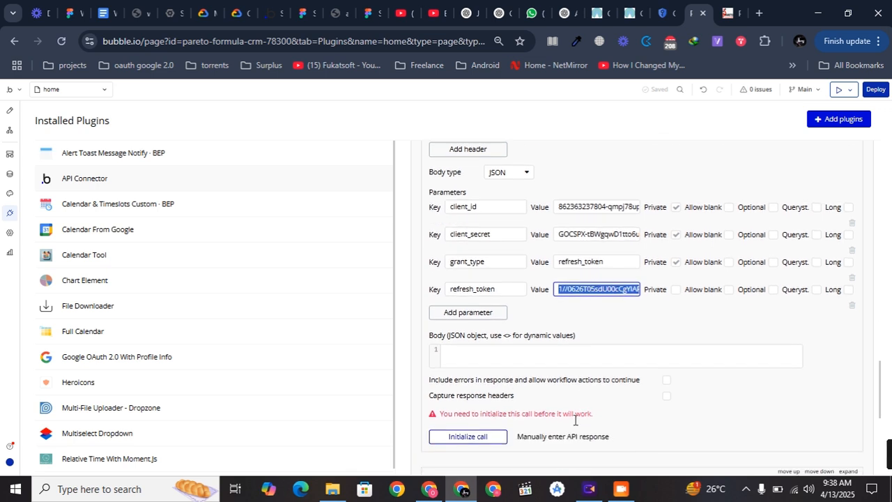
{"action": "left_click", "coordinate": [563, 437]}
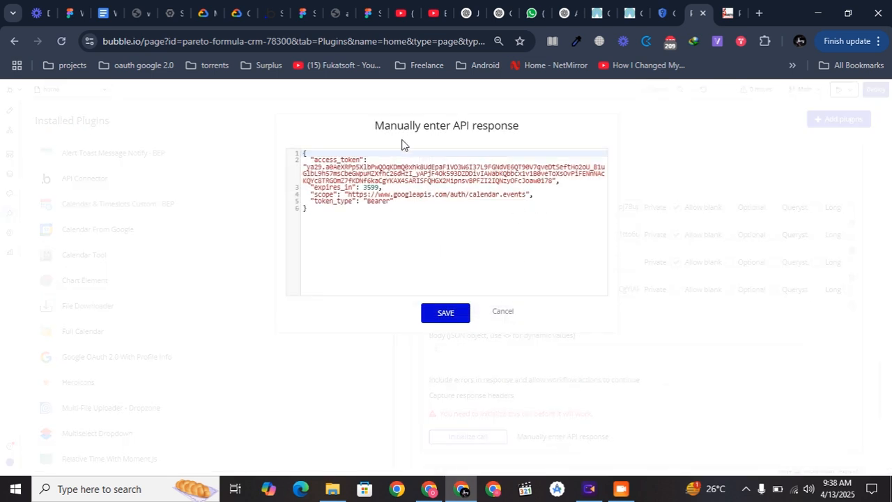
{"action": "triple_click", "coordinate": [352, 175]}
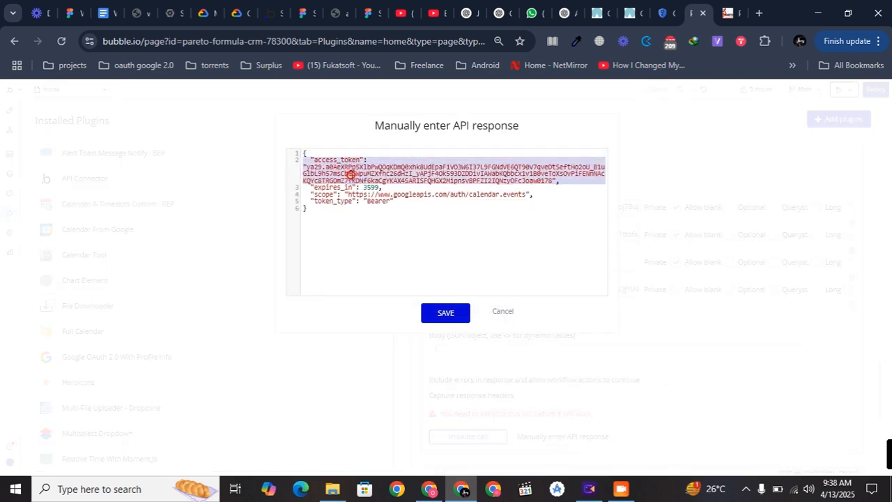
{"action": "left_click", "coordinate": [493, 313]}
{"action": "left_click", "coordinate": [494, 316]}
Collapse the refresh token call and the get access token (using code) call
{"action": "scroll", "coordinate": [554, 374], "scroll_direction": "down", "scroll_amount": 2}
{"action": "scroll", "coordinate": [554, 374], "scroll_direction": "up", "scroll_amount": 2}
{"action": "scroll", "coordinate": [553, 373], "scroll_direction": "up", "scroll_amount": 2}
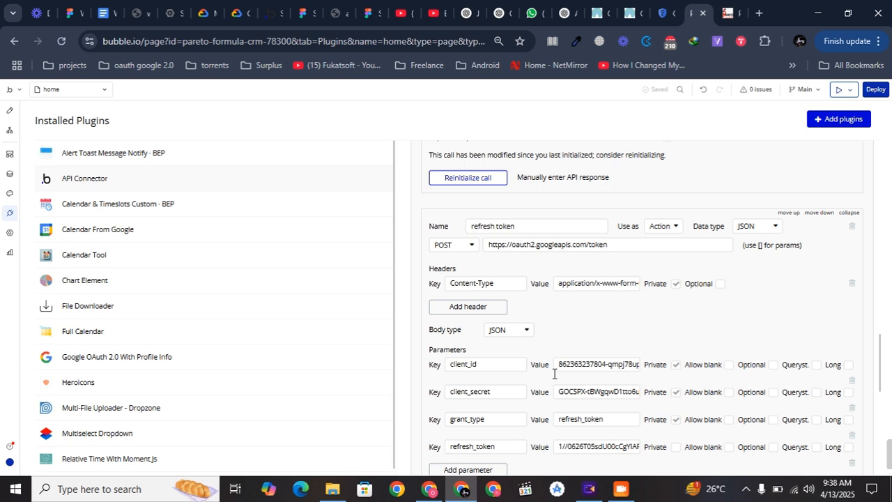
{"action": "scroll", "coordinate": [553, 374], "scroll_direction": "down", "scroll_amount": 5}
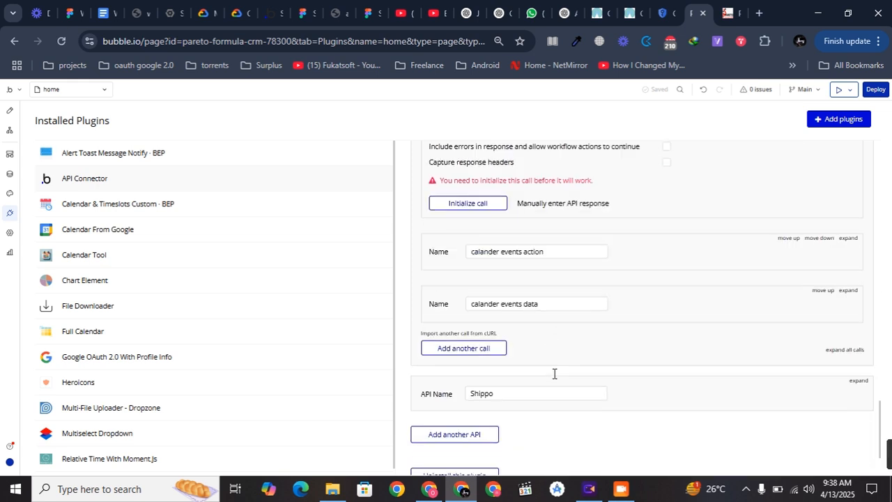
{"action": "scroll", "coordinate": [554, 379], "scroll_direction": "up", "scroll_amount": 6}
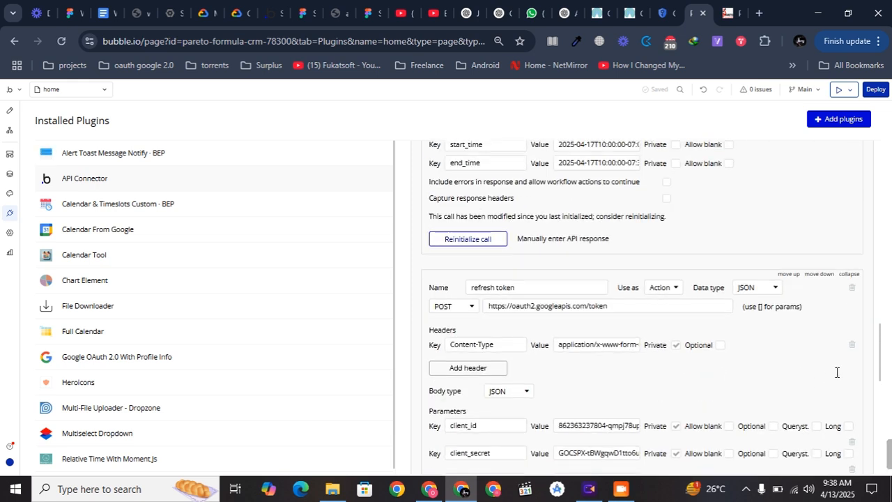
{"action": "left_click", "coordinate": [849, 275]}
{"action": "scroll", "coordinate": [850, 277], "scroll_direction": "up", "scroll_amount": 7}
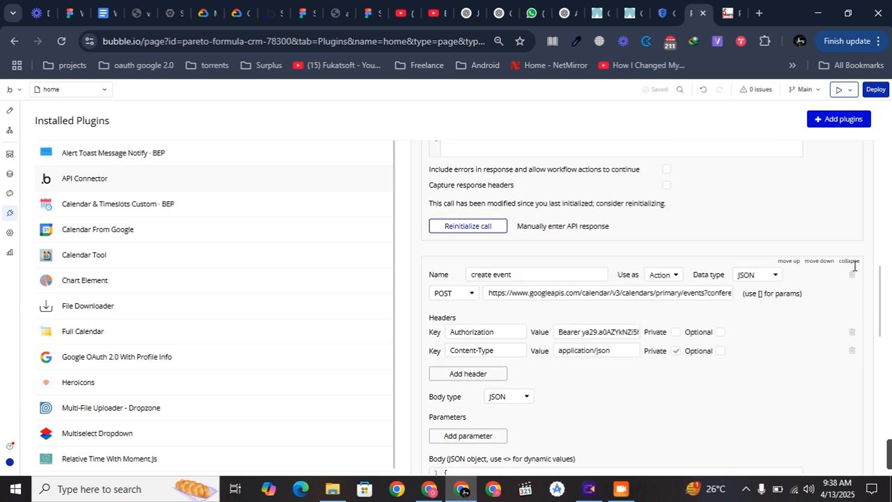
{"action": "left_click", "coordinate": [851, 262]}
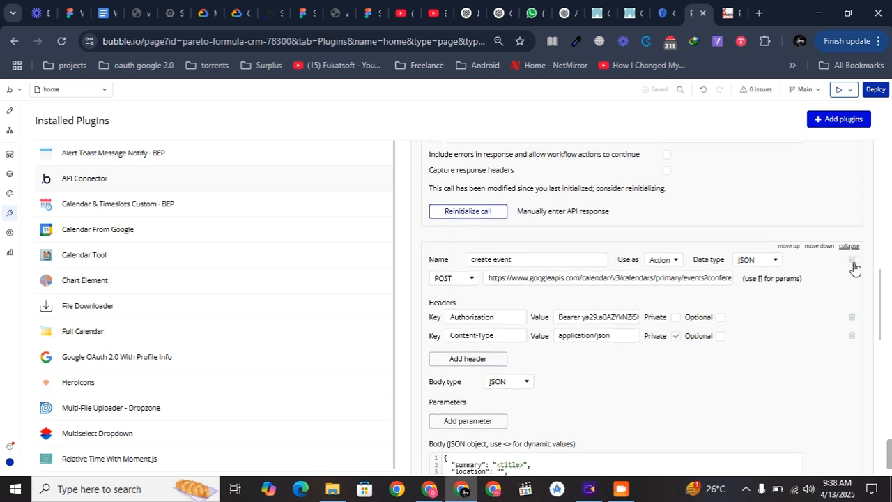
{"action": "scroll", "coordinate": [854, 265], "scroll_direction": "up", "scroll_amount": 2}
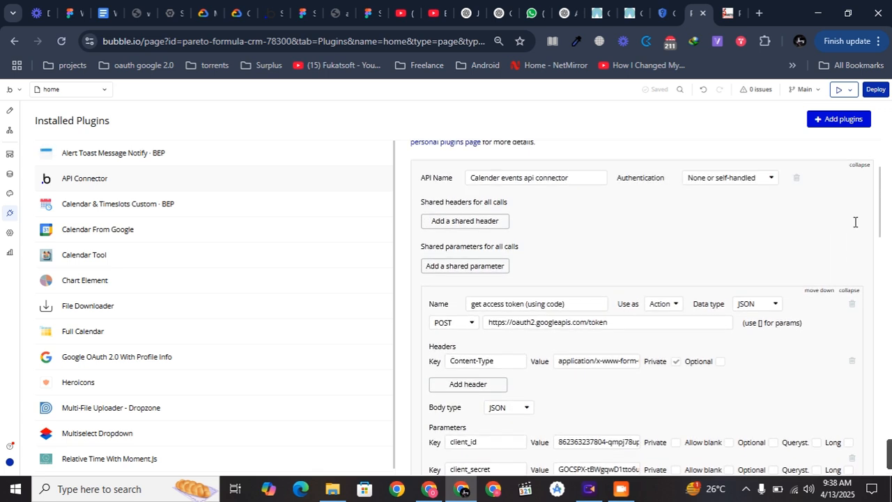
{"action": "left_click", "coordinate": [849, 300]}
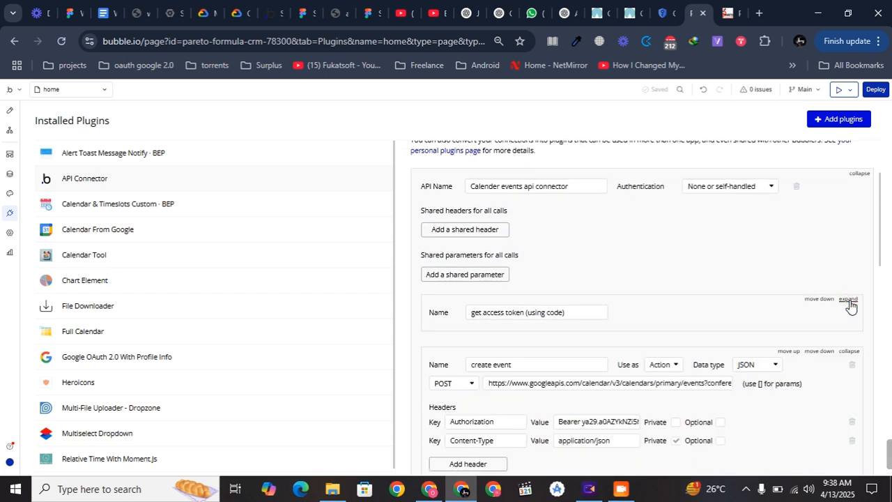
Review the create event call's JSON body and highlight its start_time and end_time body parameter values
{"action": "scroll", "coordinate": [850, 301], "scroll_direction": "down", "scroll_amount": 2}
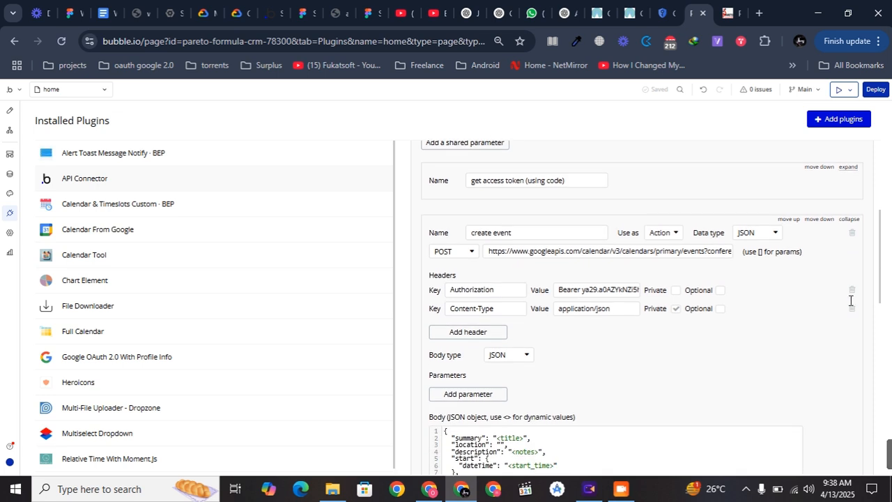
{"action": "scroll", "coordinate": [633, 363], "scroll_direction": "down", "scroll_amount": 2}
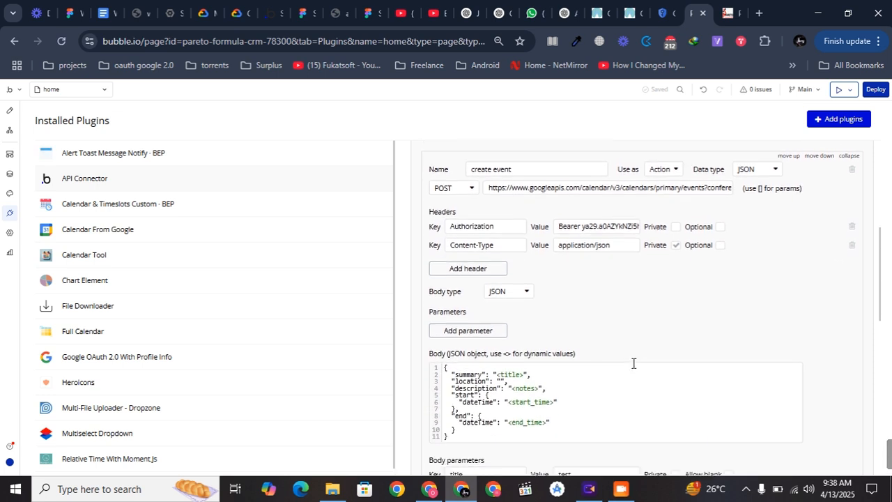
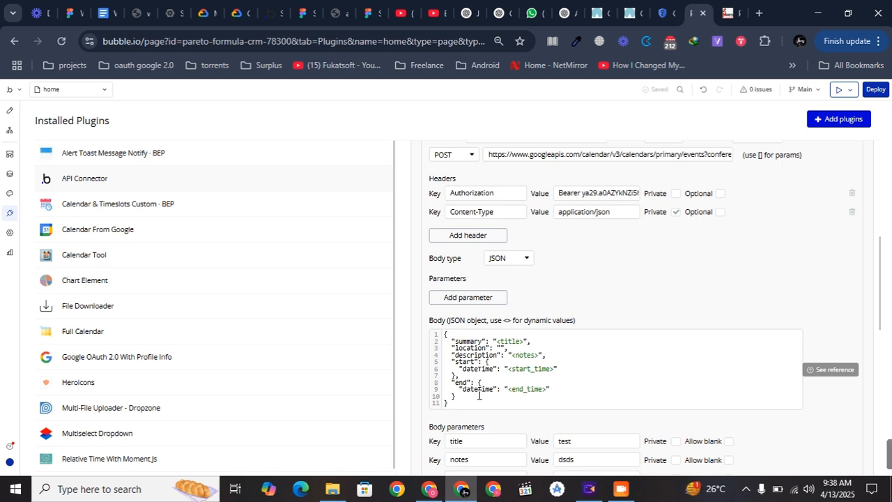
{"action": "scroll", "coordinate": [479, 395], "scroll_direction": "down", "scroll_amount": 2}
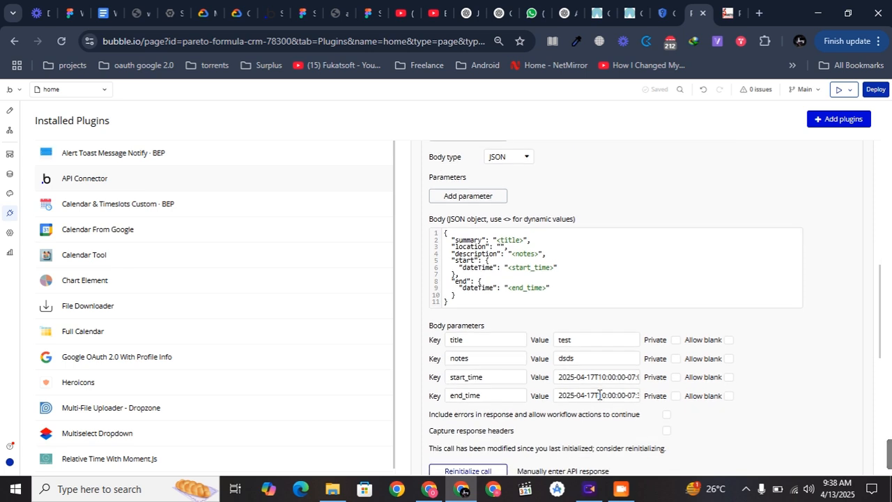
{"action": "left_click", "coordinate": [606, 383]}
{"action": "key", "text": "ctrl+a"}
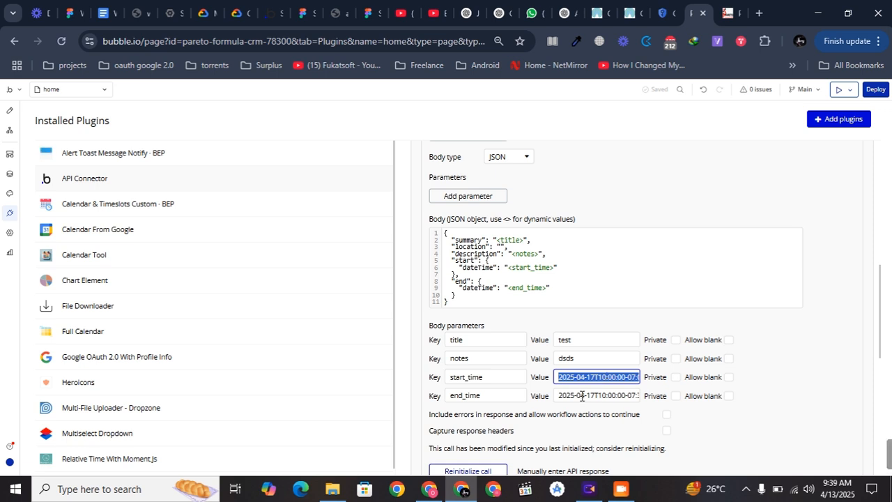
{"action": "left_click", "coordinate": [580, 395]}
{"action": "key", "text": "ctrl+a"}
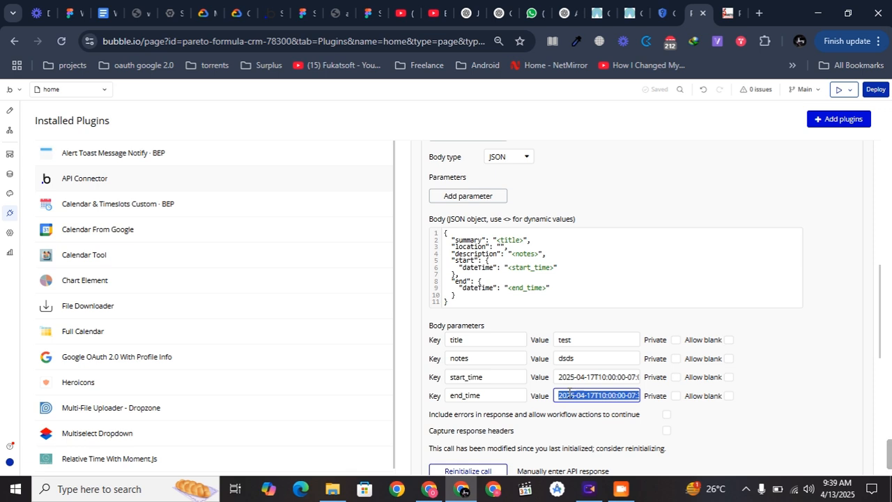
Look over the rest of the create event call and collapse it
{"action": "scroll", "coordinate": [572, 392], "scroll_direction": "down", "scroll_amount": 1}
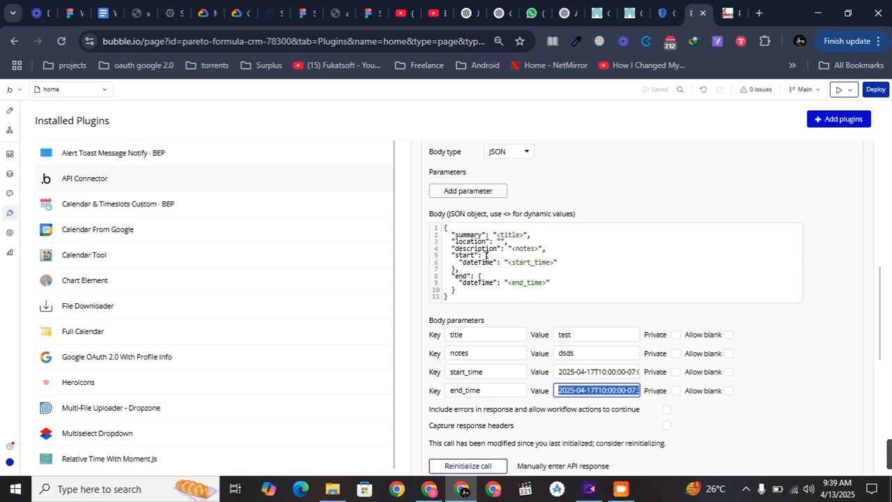
{"action": "scroll", "coordinate": [486, 256], "scroll_direction": "down", "scroll_amount": 4}
{"action": "scroll", "coordinate": [800, 274], "scroll_direction": "up", "scroll_amount": 7}
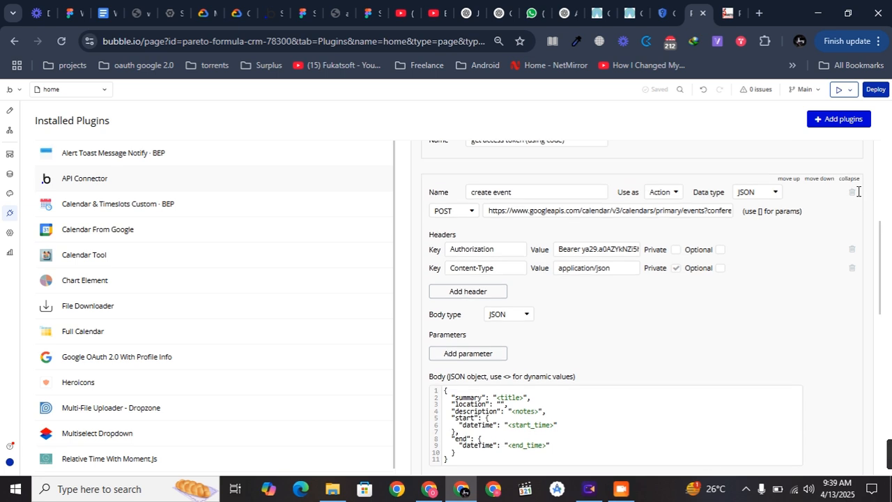
{"action": "left_click", "coordinate": [849, 180]}
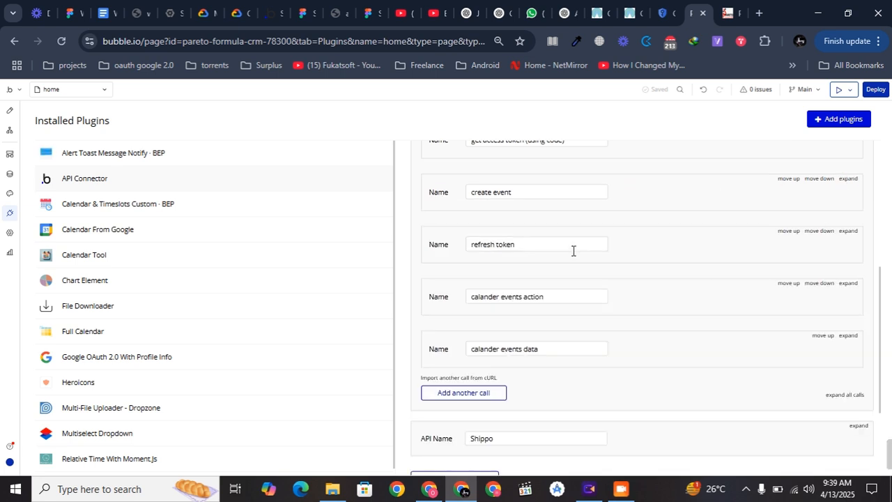
{"action": "scroll", "coordinate": [573, 251], "scroll_direction": "down", "scroll_amount": 1}
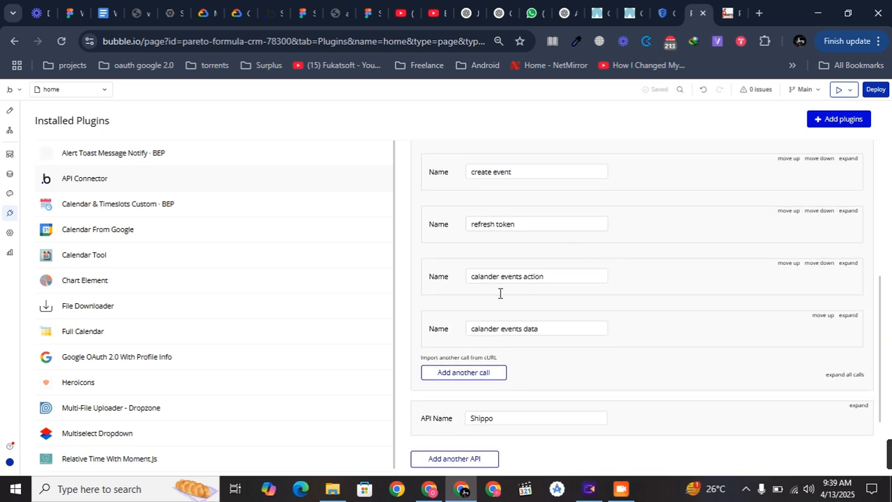
{"action": "left_click", "coordinate": [848, 263]}
{"action": "scroll", "coordinate": [734, 315], "scroll_direction": "down", "scroll_amount": 2}
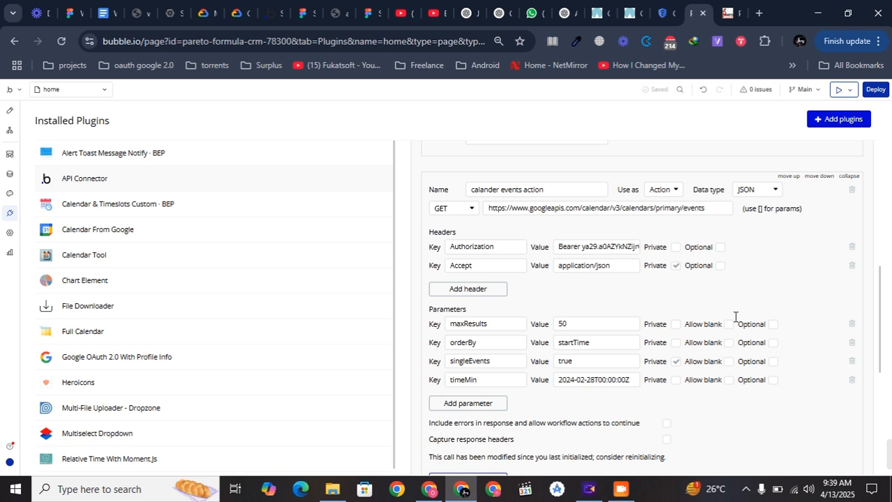
{"action": "scroll", "coordinate": [735, 316], "scroll_direction": "up", "scroll_amount": 1}
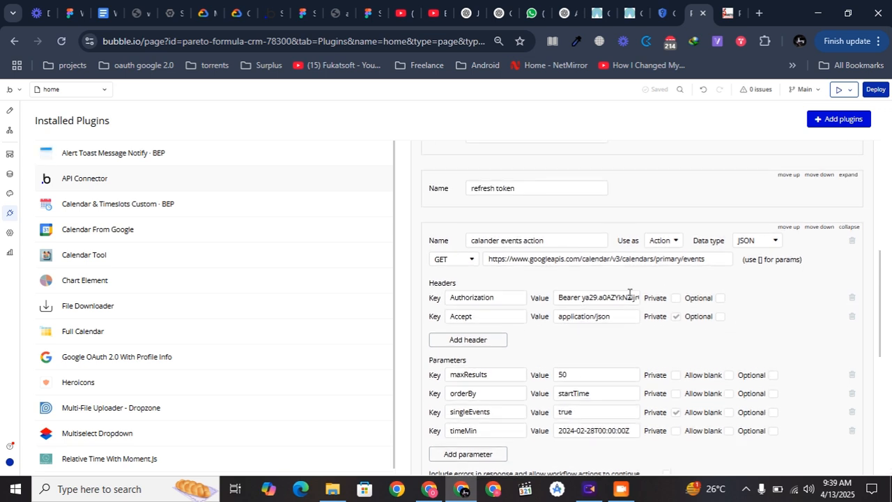
{"action": "triple_click", "coordinate": [537, 242]}
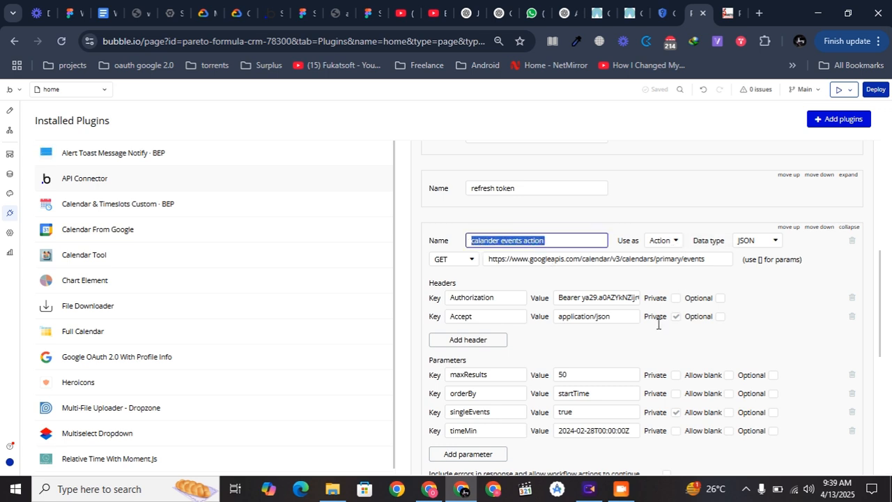
{"action": "left_click", "coordinate": [722, 265]}
{"action": "left_click_drag", "start_coordinate": [707, 264], "coordinate": [399, 272]}
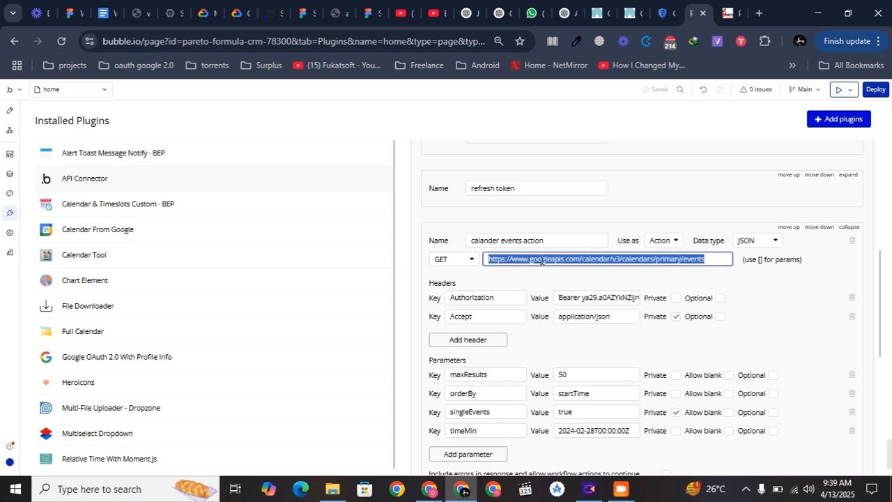
Highlight googleapis in the calander events action call's endpoint URL and the Authorization header's bearer token value
{"action": "double_click", "coordinate": [554, 258]}
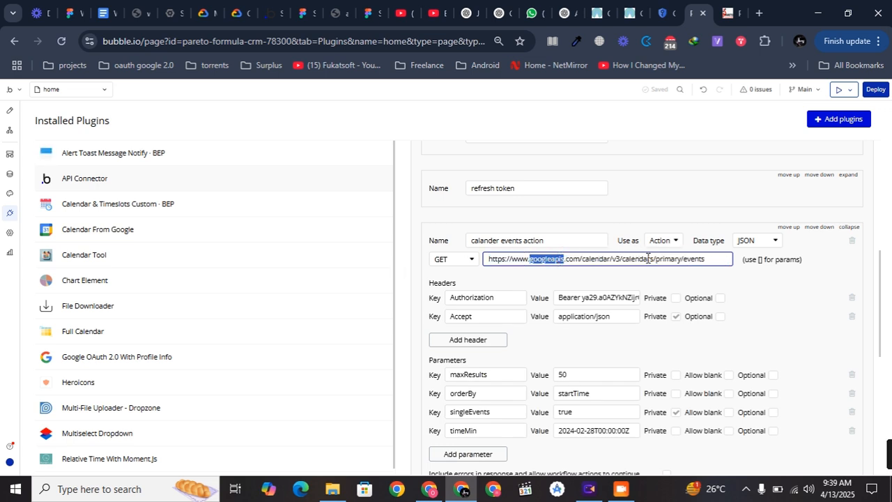
{"action": "scroll", "coordinate": [722, 261], "scroll_direction": "down", "scroll_amount": 1}
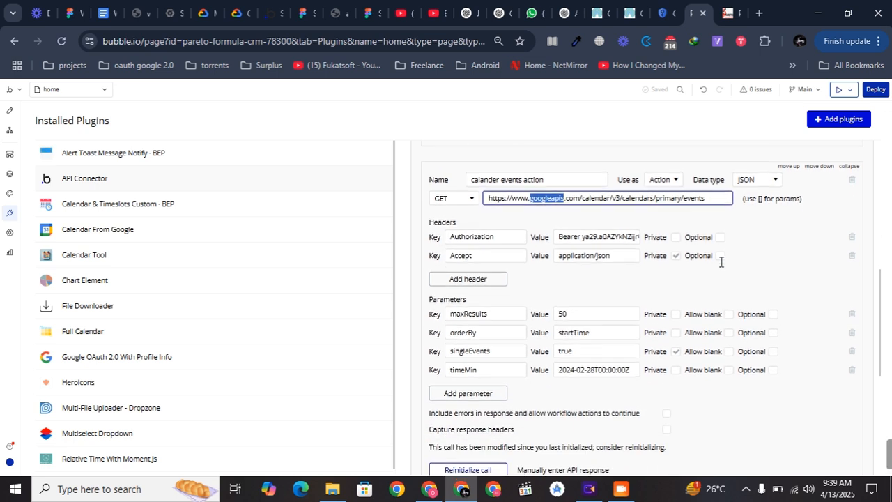
{"action": "triple_click", "coordinate": [605, 238]}
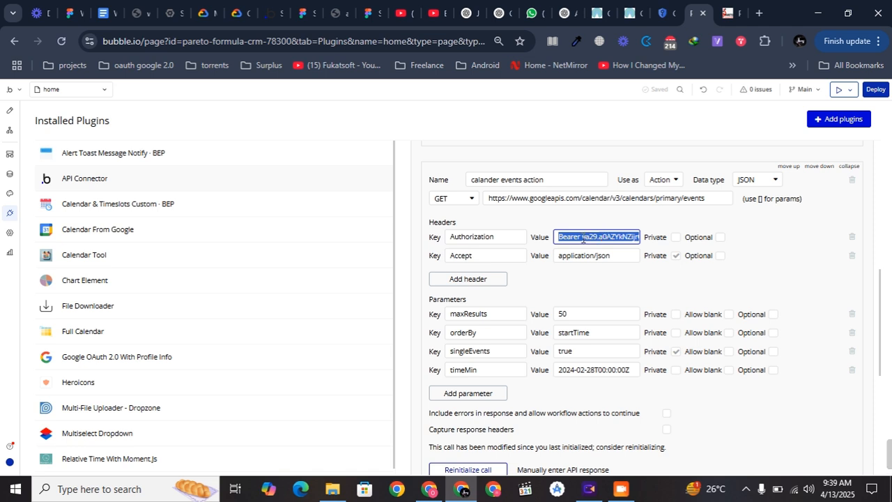
{"action": "left_click", "coordinate": [582, 237]}
{"action": "left_click", "coordinate": [582, 237]}
{"action": "triple_click", "coordinate": [582, 237]}
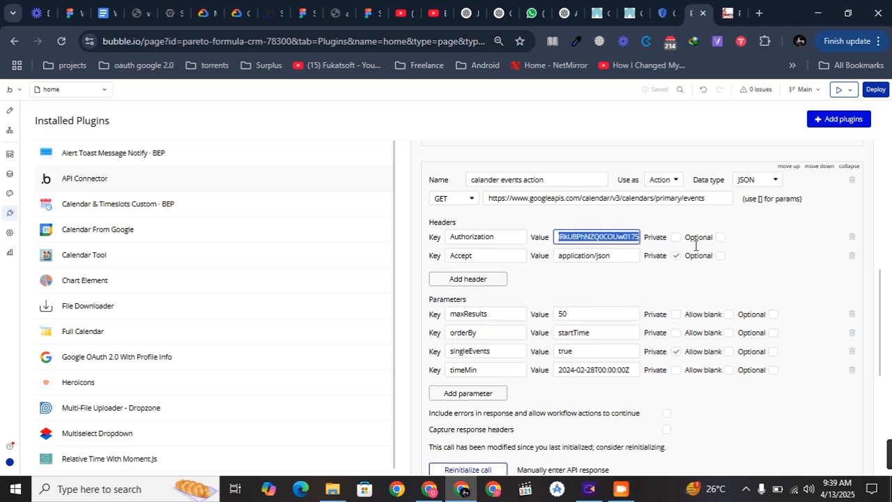
{"action": "left_click", "coordinate": [674, 284]}
Highlight the maxResults and timeMin parameter values of the calander events action call
{"action": "scroll", "coordinate": [674, 284], "scroll_direction": "down", "scroll_amount": 2}
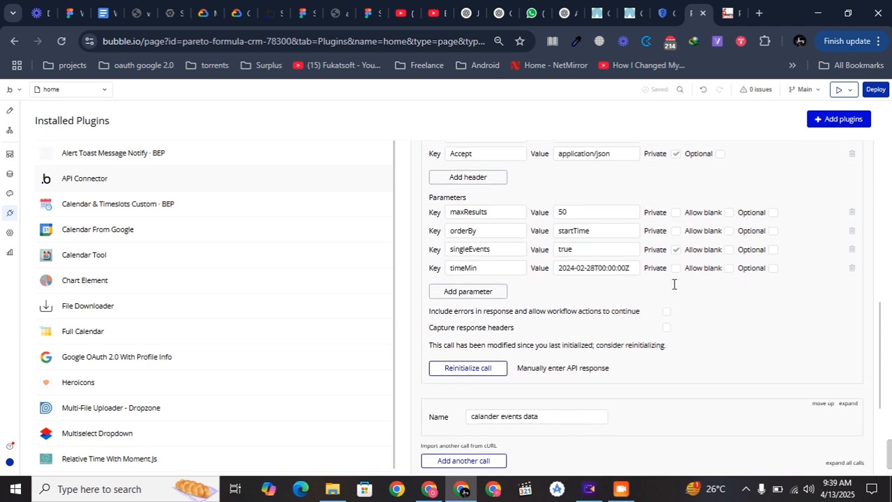
{"action": "double_click", "coordinate": [598, 216]}
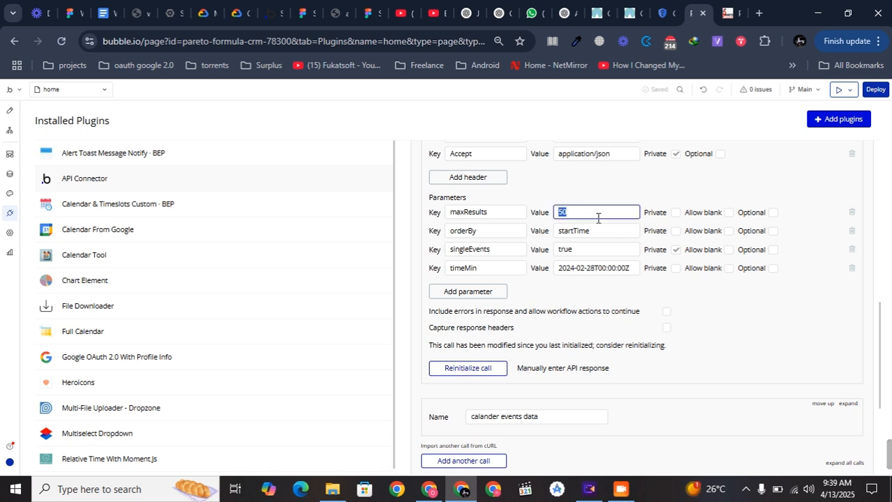
{"action": "triple_click", "coordinate": [597, 272]}
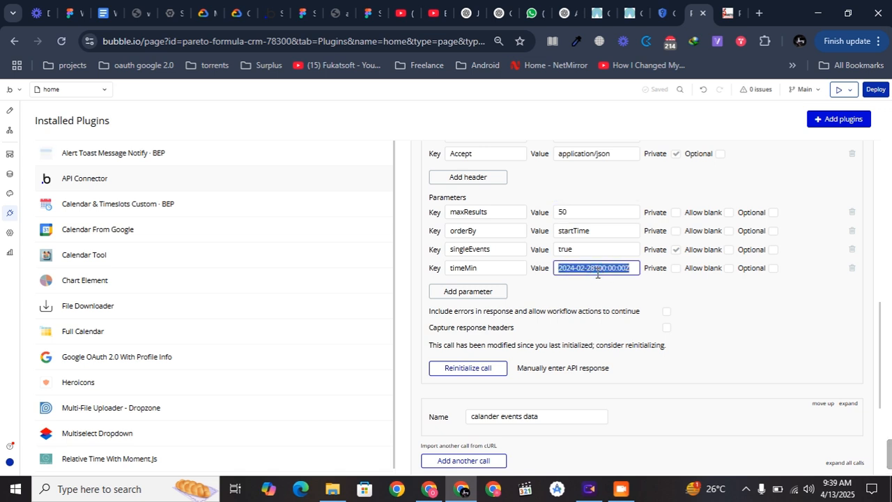
{"action": "left_click", "coordinate": [545, 280]}
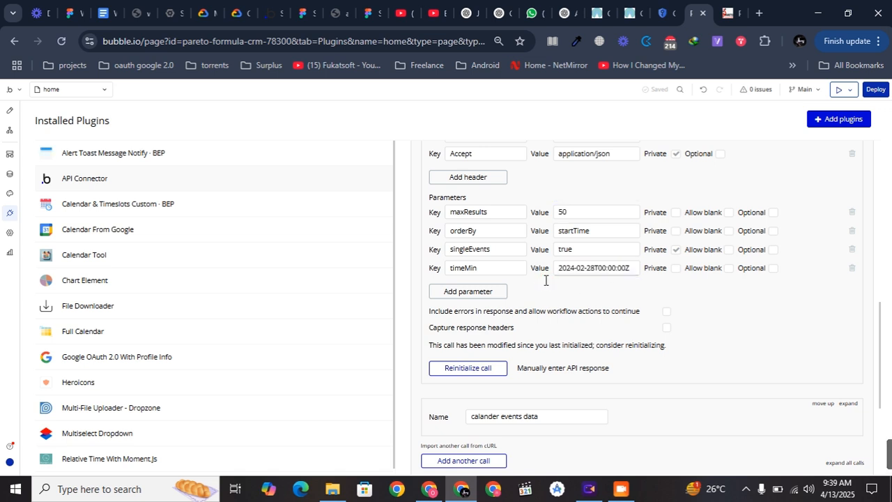
Open the calander events action call's manual API response and examine its calendar details and first event item
{"action": "scroll", "coordinate": [546, 280], "scroll_direction": "down", "scroll_amount": 3}
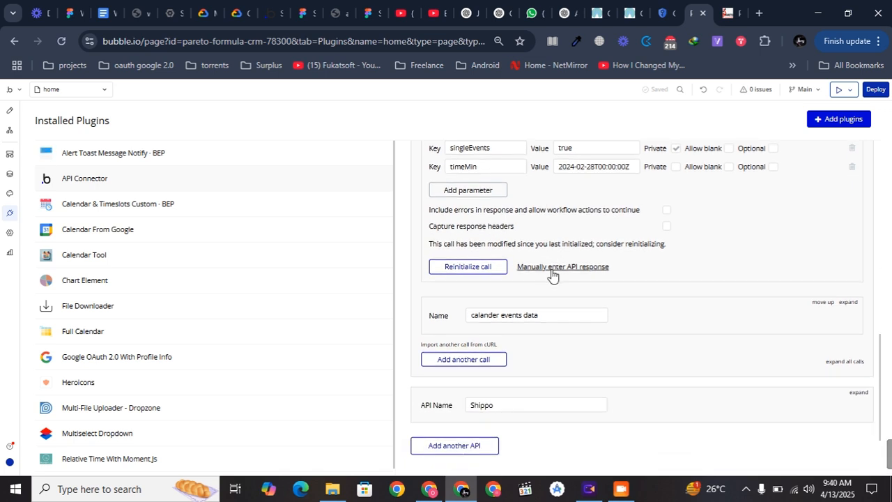
{"action": "left_click", "coordinate": [552, 272]}
{"action": "scroll", "coordinate": [453, 267], "scroll_direction": "down", "scroll_amount": 1}
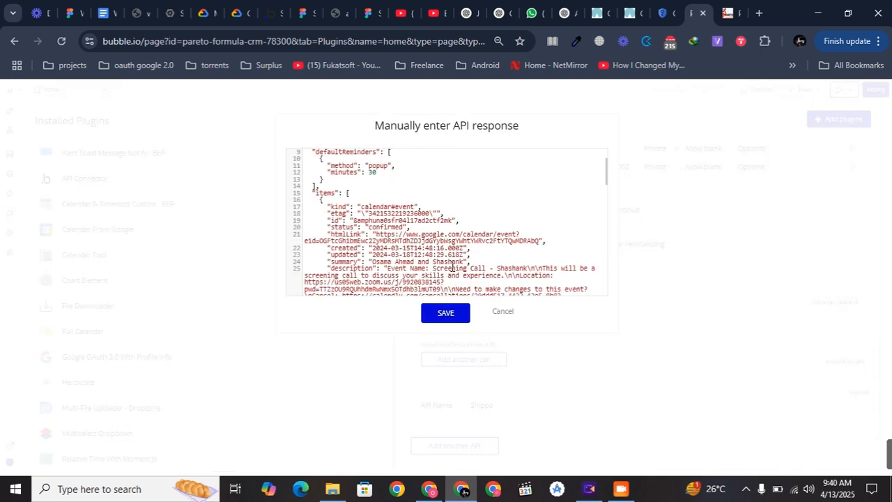
{"action": "scroll", "coordinate": [349, 207], "scroll_direction": "up", "scroll_amount": 2}
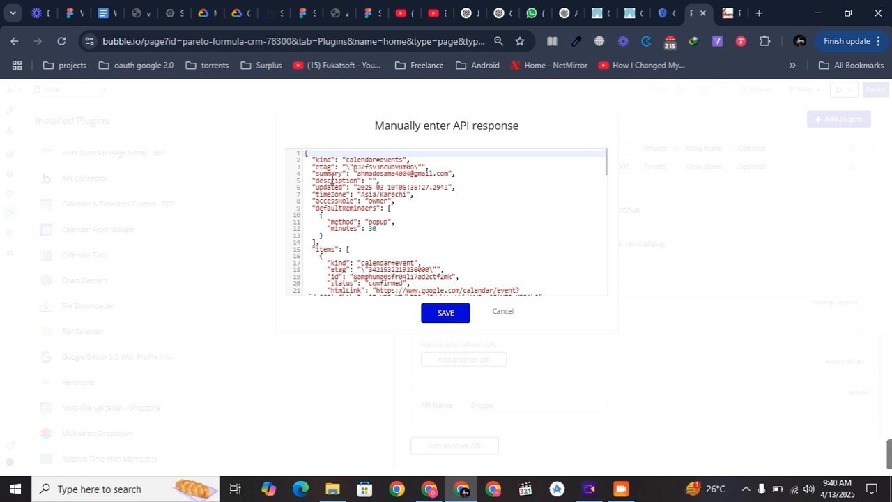
{"action": "scroll", "coordinate": [349, 179], "scroll_direction": "down", "scroll_amount": 2}
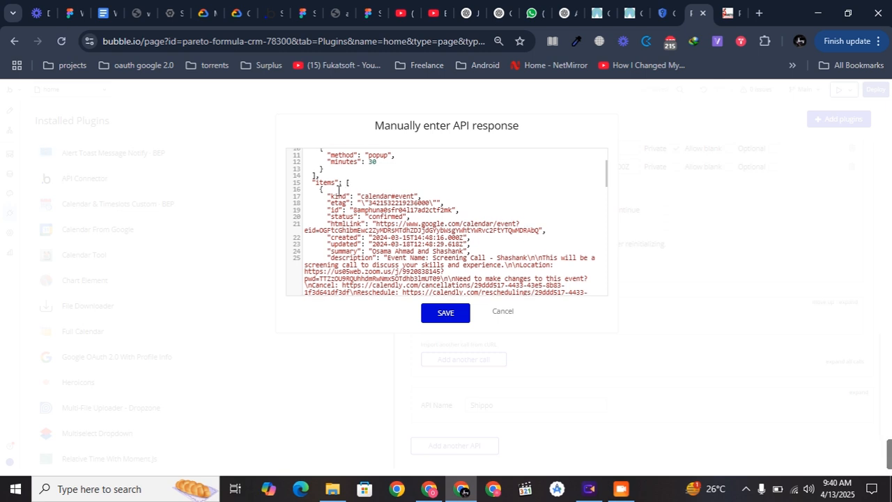
{"action": "scroll", "coordinate": [339, 189], "scroll_direction": "down", "scroll_amount": 1}
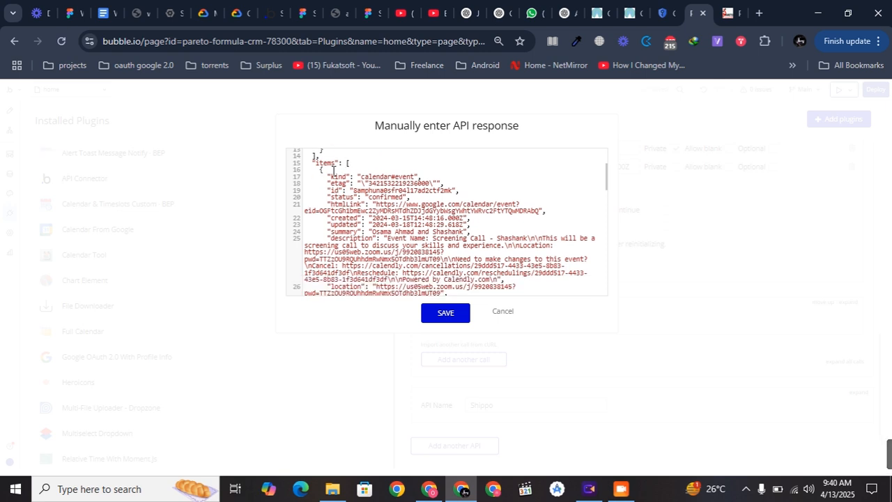
{"action": "scroll", "coordinate": [330, 174], "scroll_direction": "down", "scroll_amount": 3}
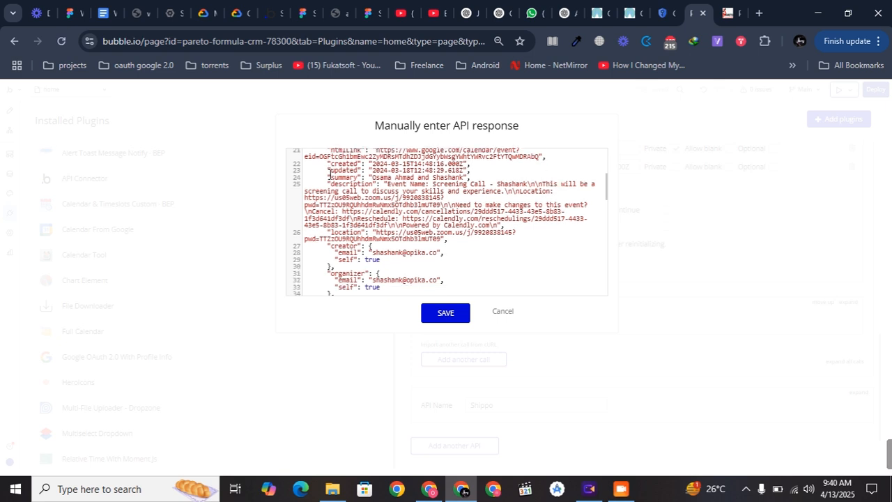
{"action": "scroll", "coordinate": [329, 174], "scroll_direction": "down", "scroll_amount": 5}
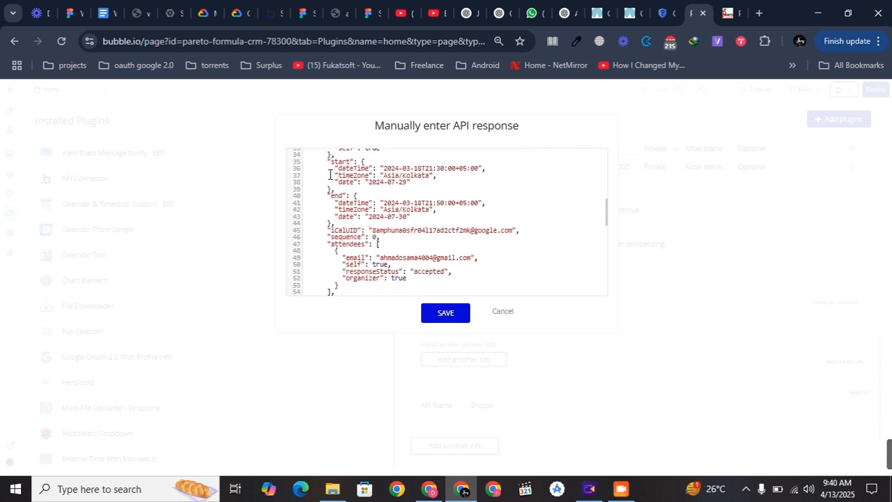
{"action": "scroll", "coordinate": [330, 174], "scroll_direction": "down", "scroll_amount": 8}
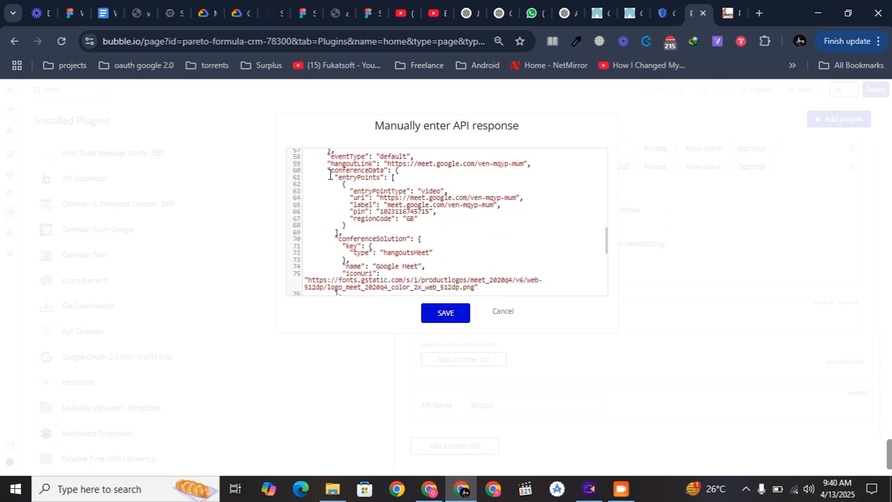
{"action": "scroll", "coordinate": [330, 174], "scroll_direction": "up", "scroll_amount": 16}
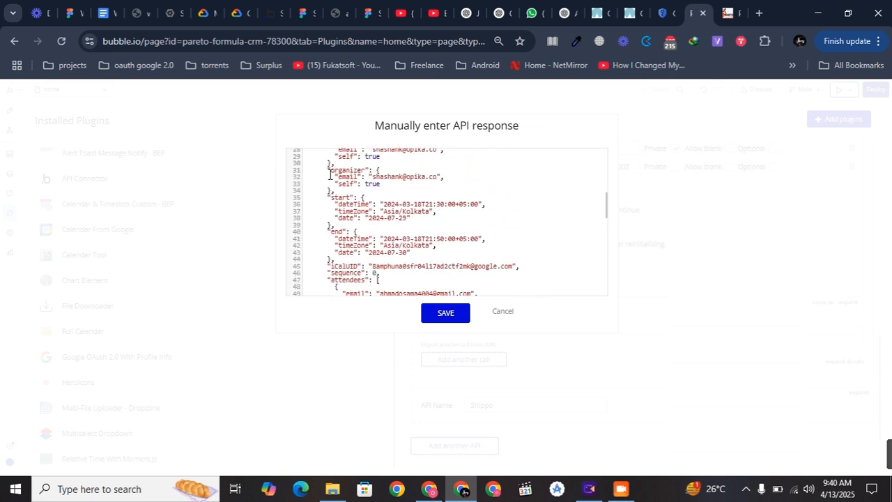
{"action": "scroll", "coordinate": [329, 175], "scroll_direction": "up", "scroll_amount": 2}
{"action": "scroll", "coordinate": [329, 175], "scroll_direction": "down", "scroll_amount": 9}
{"action": "scroll", "coordinate": [329, 174], "scroll_direction": "up", "scroll_amount": 4}
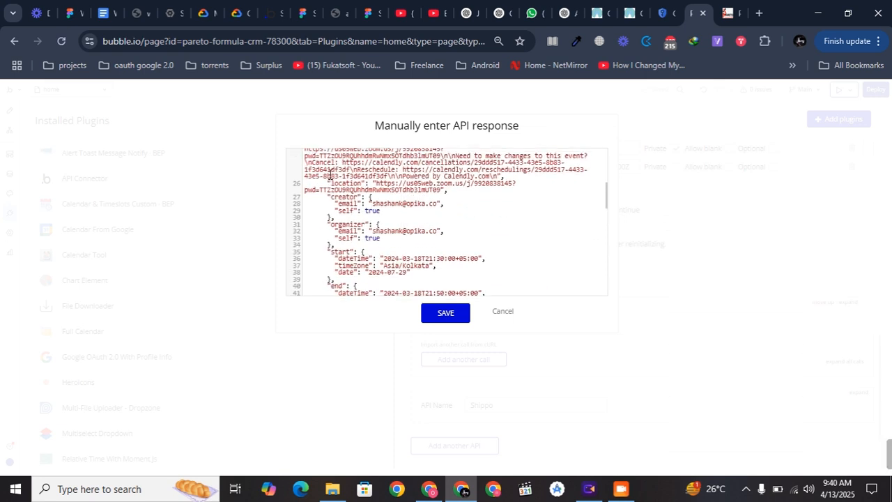
{"action": "scroll", "coordinate": [330, 174], "scroll_direction": "up", "scroll_amount": 1}
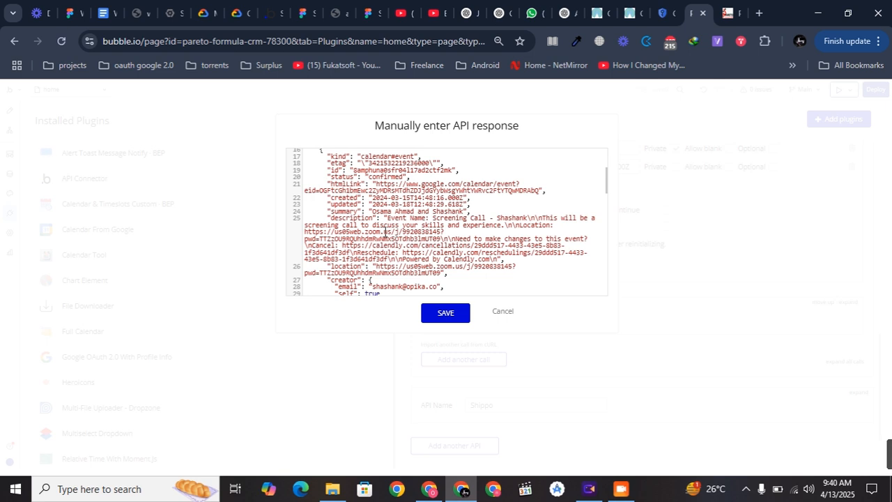
Highlight the description and summary lines of the first event item in the API response
{"action": "triple_click", "coordinate": [407, 222]}
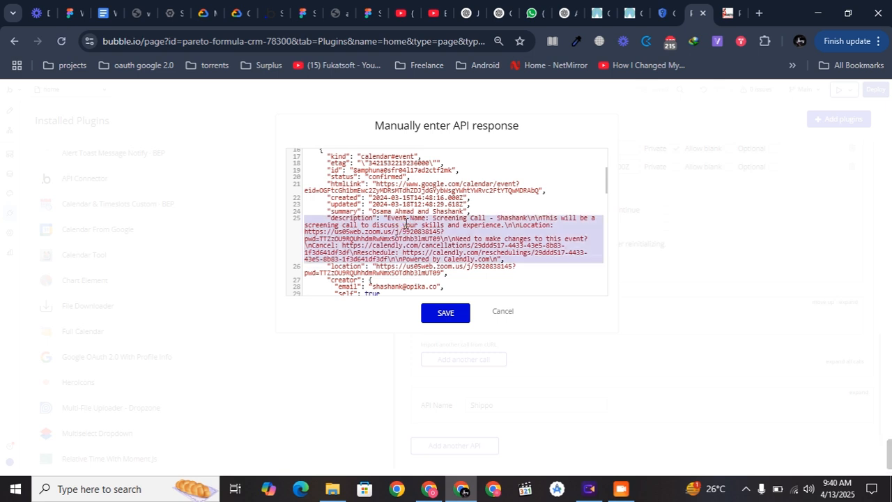
{"action": "scroll", "coordinate": [406, 222], "scroll_direction": "up", "scroll_amount": 3}
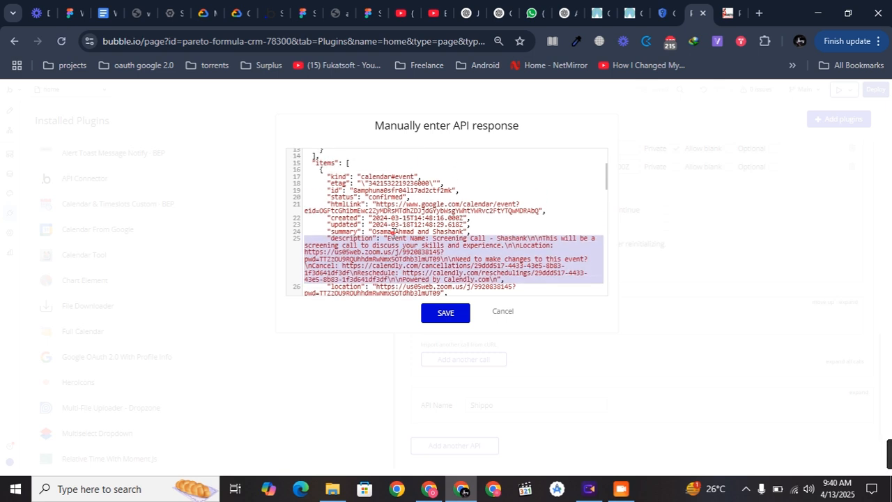
{"action": "triple_click", "coordinate": [392, 233]}
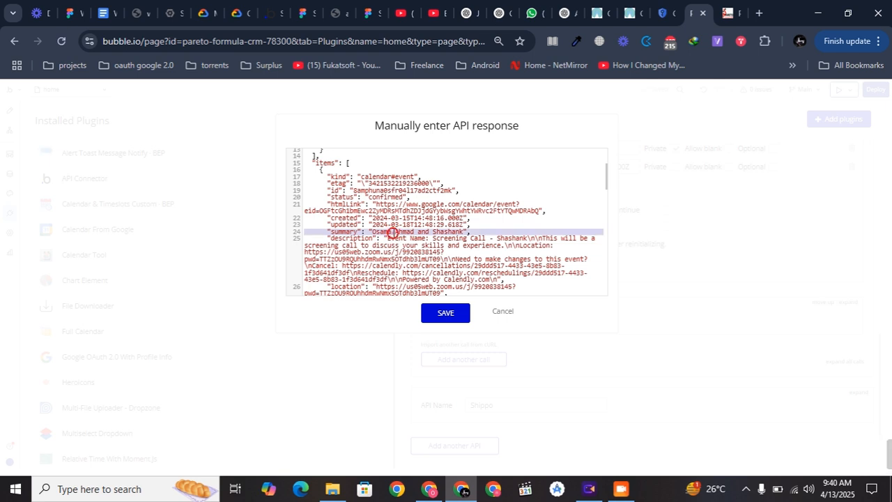
{"action": "scroll", "coordinate": [389, 202], "scroll_direction": "down", "scroll_amount": 1}
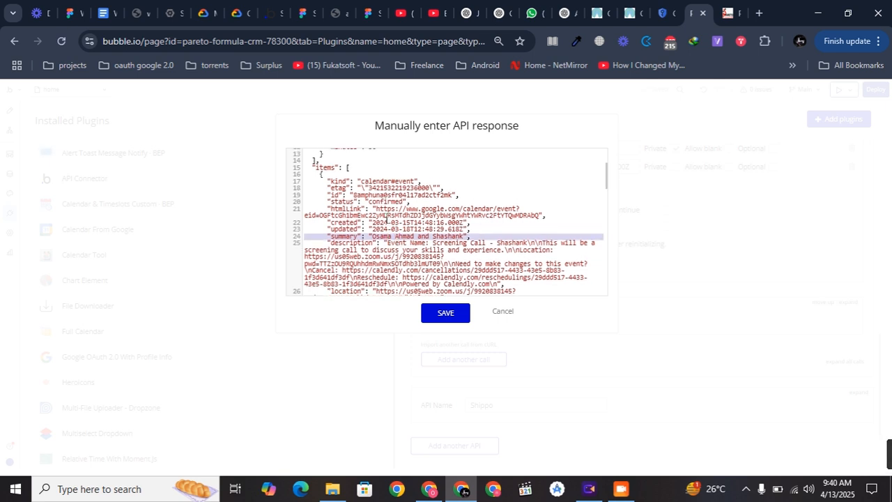
Look over the rest of the API response to its end and close it without saving
{"action": "scroll", "coordinate": [391, 187], "scroll_direction": "down", "scroll_amount": 10}
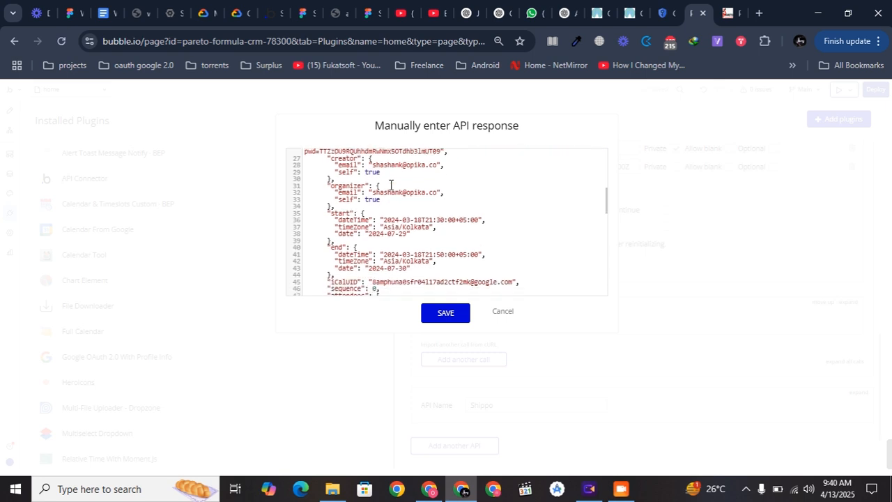
{"action": "scroll", "coordinate": [391, 186], "scroll_direction": "down", "scroll_amount": 10}
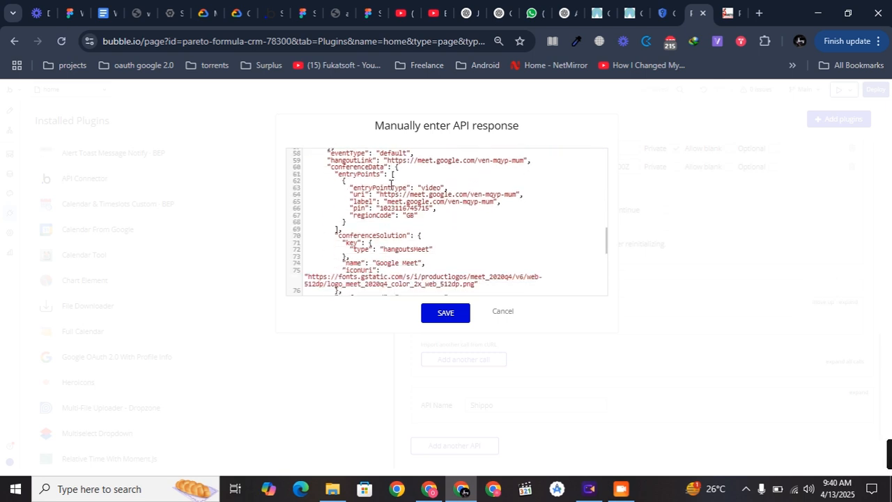
{"action": "scroll", "coordinate": [392, 186], "scroll_direction": "down", "scroll_amount": 4}
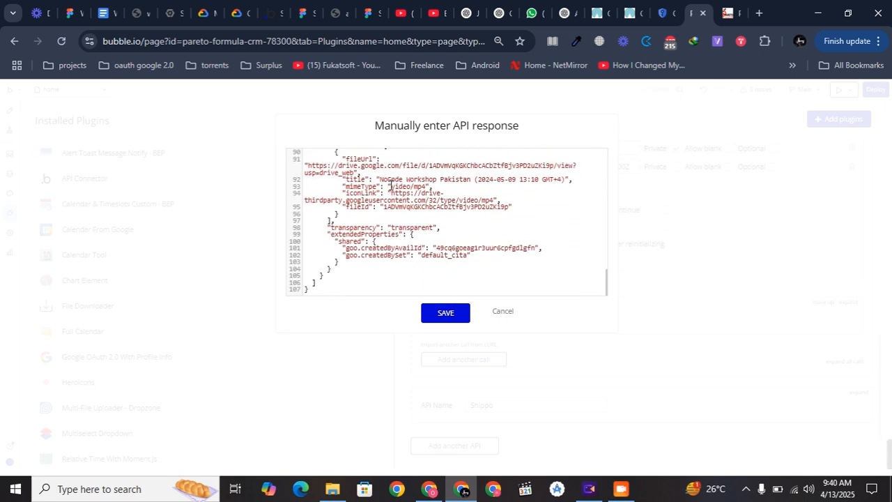
{"action": "left_click", "coordinate": [499, 315]}
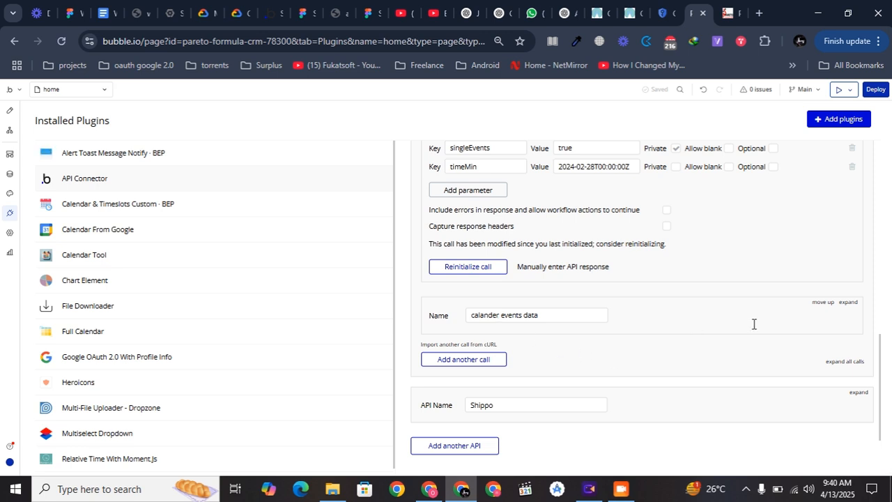
Collapse the calander events action call and expand the calander events data call
{"action": "scroll", "coordinate": [805, 311], "scroll_direction": "up", "scroll_amount": 5}
{"action": "left_click", "coordinate": [850, 331]}
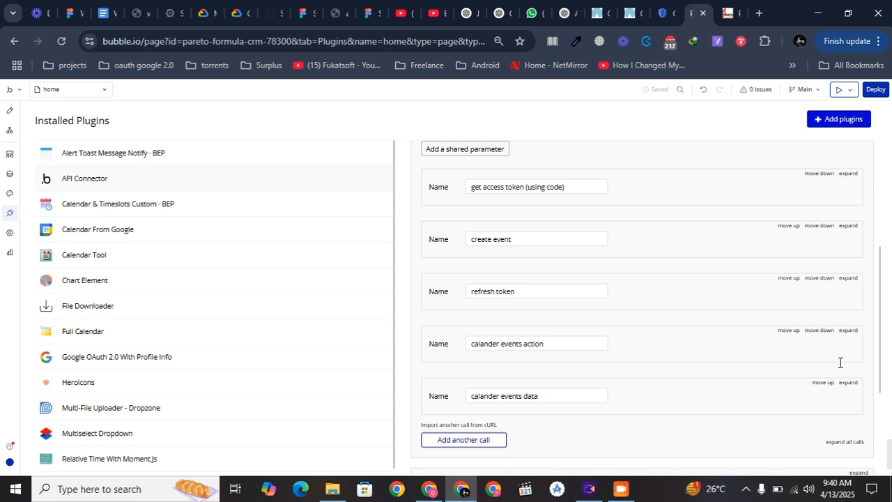
{"action": "left_click", "coordinate": [847, 383]}
Review the calander events data call's GET endpoint, headers and parameters, comparing it with the calander events action call
{"action": "scroll", "coordinate": [845, 391], "scroll_direction": "down", "scroll_amount": 2}
{"action": "scroll", "coordinate": [846, 391], "scroll_direction": "up", "scroll_amount": 1}
{"action": "scroll", "coordinate": [846, 391], "scroll_direction": "down", "scroll_amount": 1}
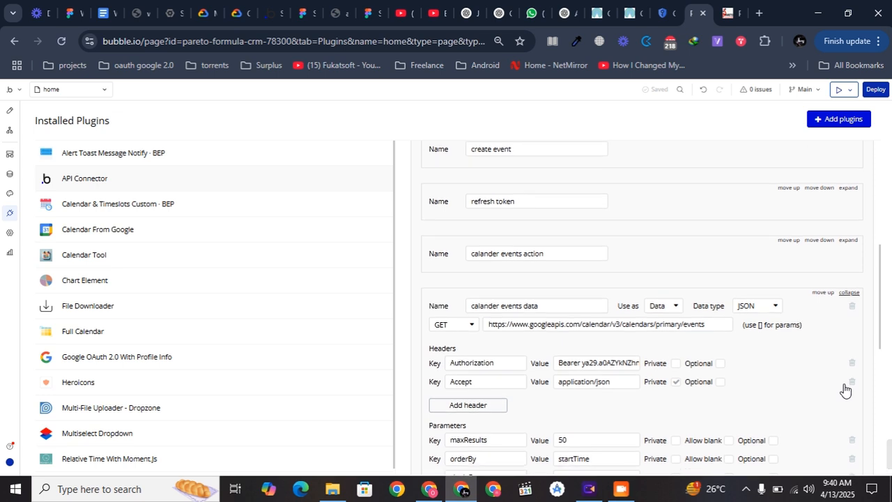
{"action": "scroll", "coordinate": [846, 391], "scroll_direction": "down", "scroll_amount": 1}
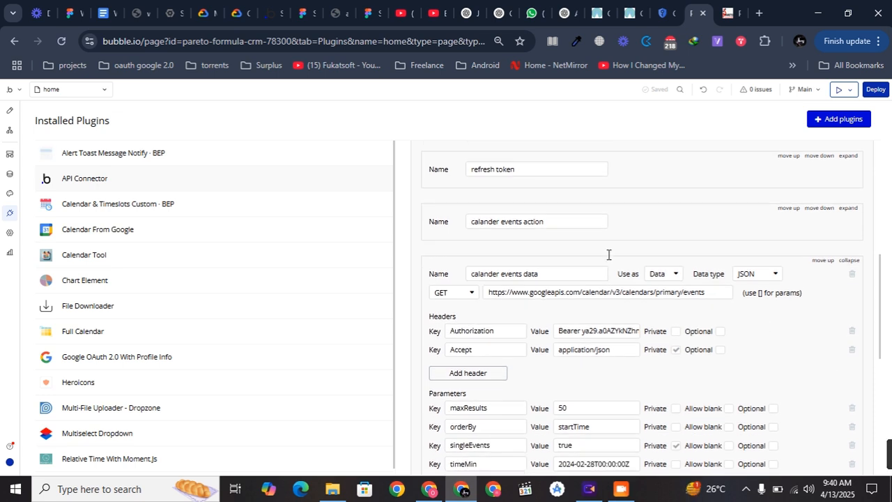
{"action": "left_click", "coordinate": [593, 221]}
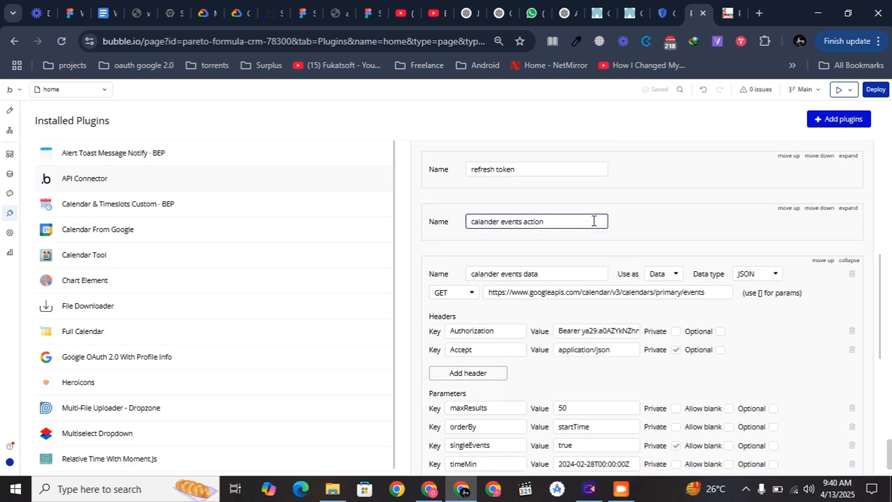
{"action": "scroll", "coordinate": [591, 221], "scroll_direction": "down", "scroll_amount": 4}
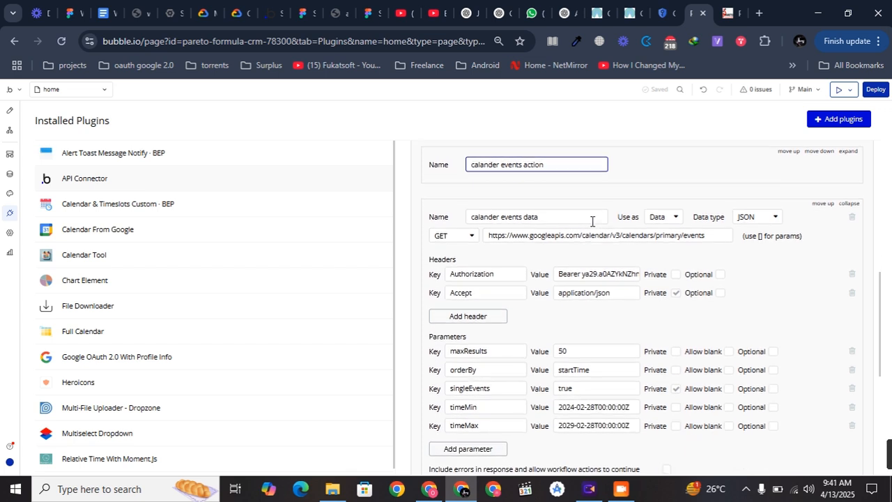
{"action": "scroll", "coordinate": [590, 263], "scroll_direction": "up", "scroll_amount": 1}
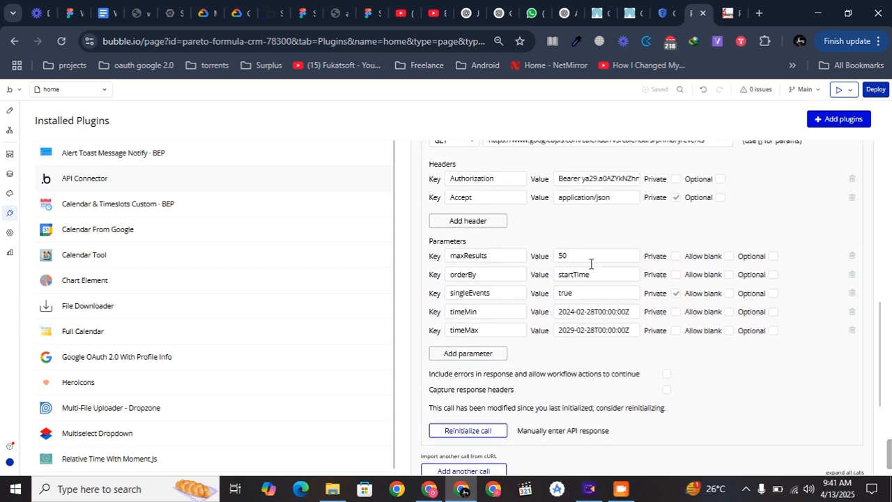
{"action": "scroll", "coordinate": [590, 264], "scroll_direction": "up", "scroll_amount": 1}
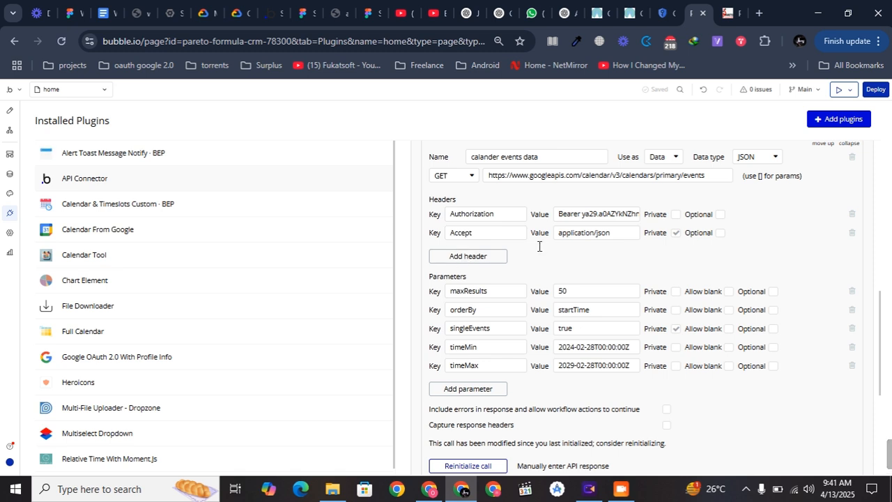
{"action": "scroll", "coordinate": [539, 246], "scroll_direction": "down", "scroll_amount": 1}
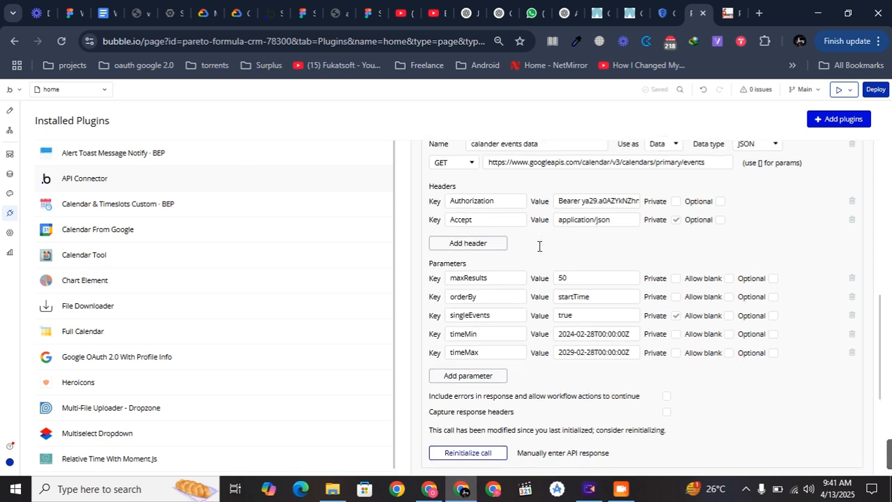
Review the calander events data call's headers and parameters once more and return to the start of the API Connector settings
{"action": "scroll", "coordinate": [538, 246], "scroll_direction": "up", "scroll_amount": 1}
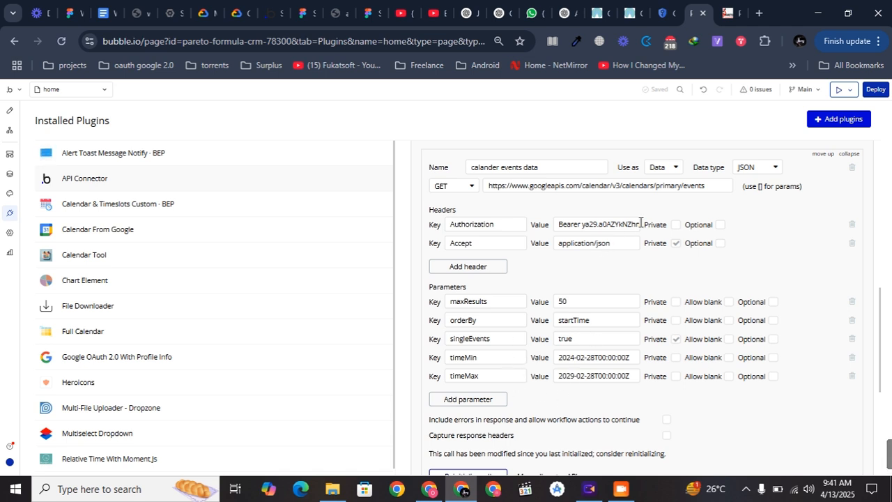
{"action": "scroll", "coordinate": [641, 221], "scroll_direction": "up", "scroll_amount": 2}
{"action": "scroll", "coordinate": [641, 222], "scroll_direction": "down", "scroll_amount": 3}
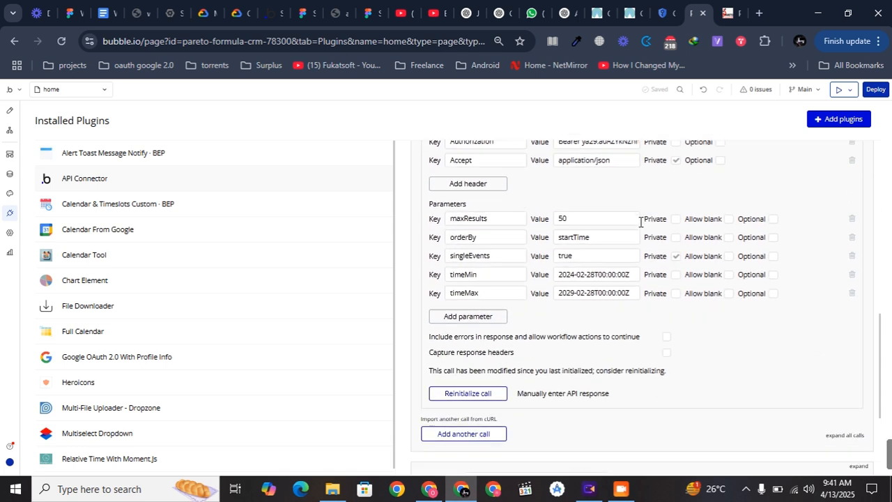
{"action": "scroll", "coordinate": [641, 222], "scroll_direction": "down", "scroll_amount": 3}
{"action": "scroll", "coordinate": [640, 222], "scroll_direction": "up", "scroll_amount": 10}
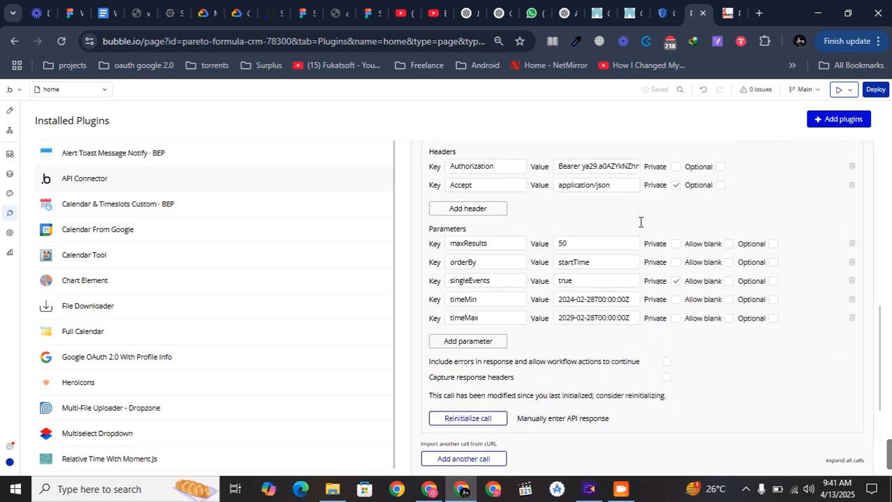
{"action": "scroll", "coordinate": [641, 222], "scroll_direction": "up", "scroll_amount": 1}
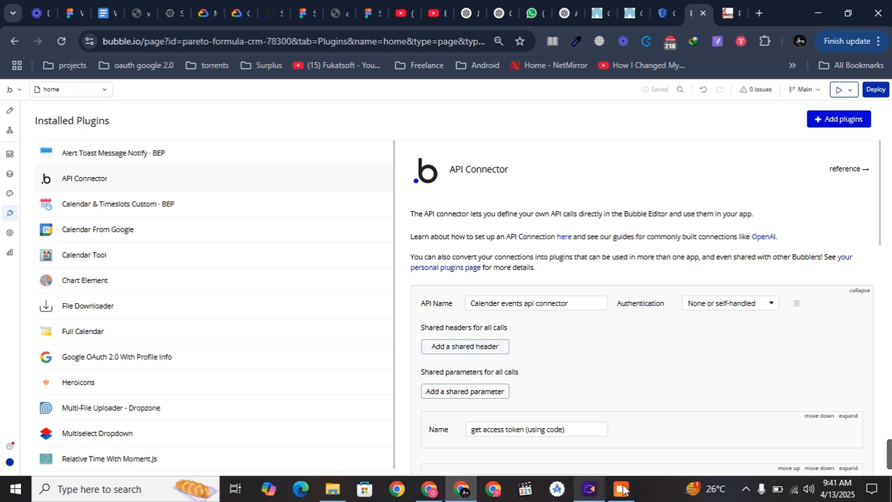
{"action": "mouse_move", "coordinate": [625, 493]}
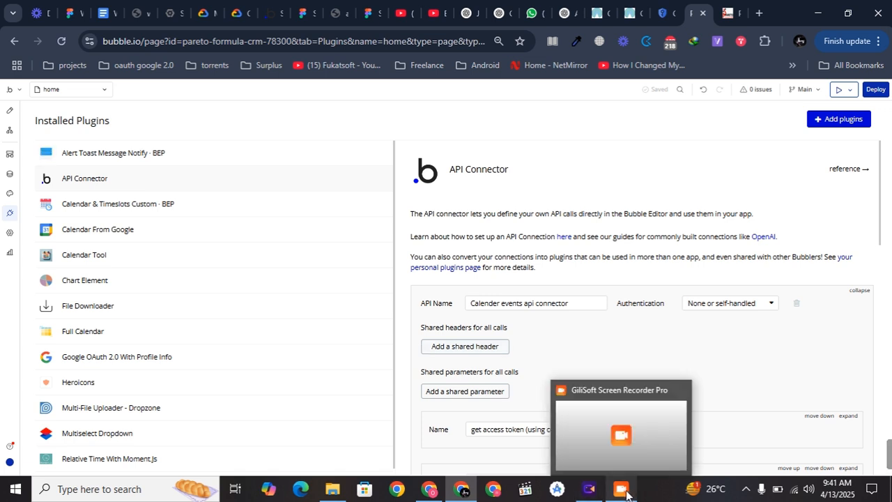
{"action": "left_click", "coordinate": [653, 443]}
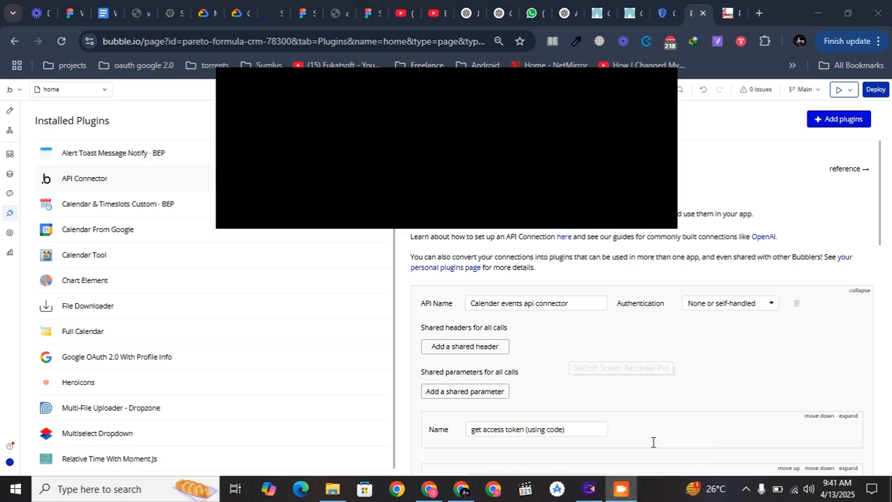
{"action": "left_click", "coordinate": [618, 166]}
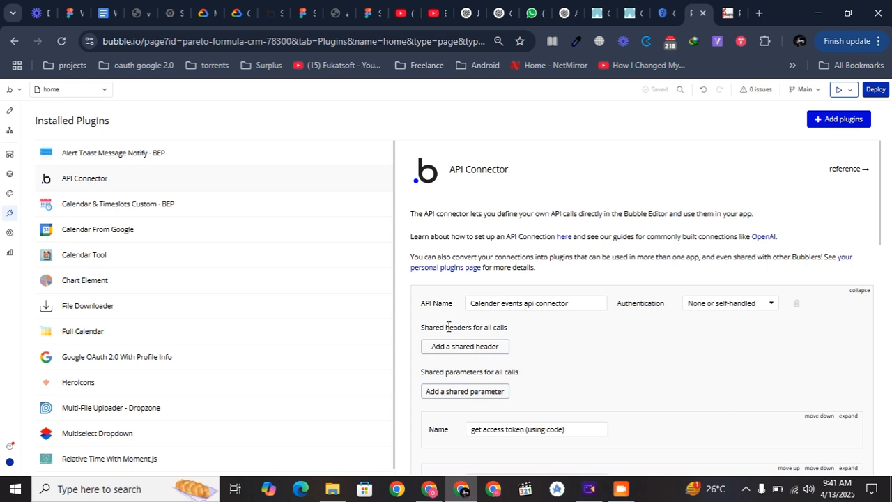
Open the home page's workflows and inspect the "Get code from page URL is not empty" condition of the blue Page is loaded event
{"action": "left_click", "coordinate": [8, 132]}
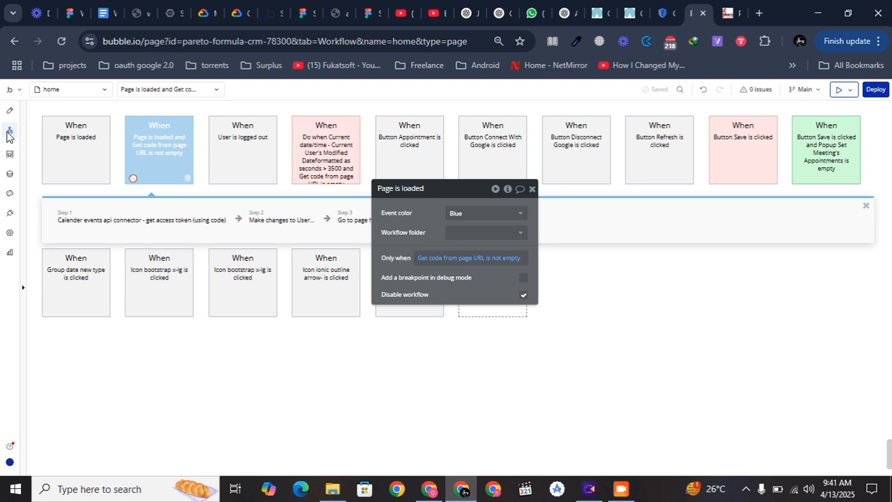
{"action": "left_click", "coordinate": [173, 161]}
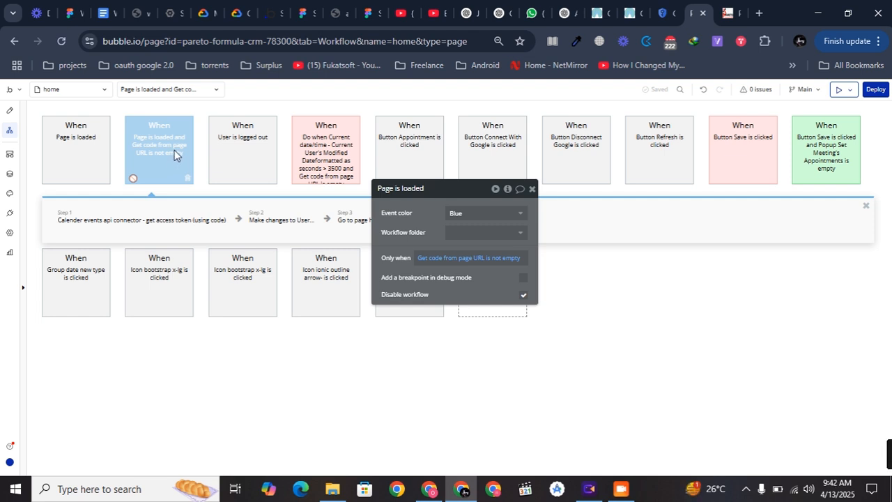
{"action": "left_click", "coordinate": [462, 262]}
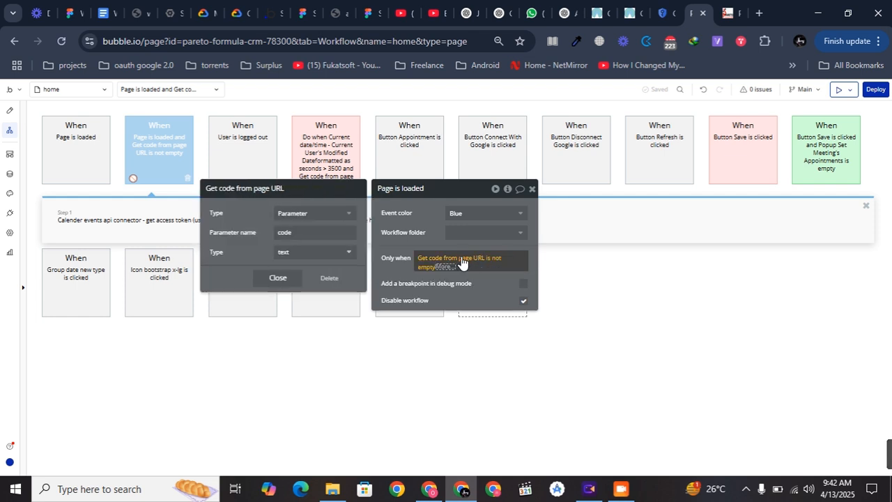
{"action": "left_click", "coordinate": [412, 233]}
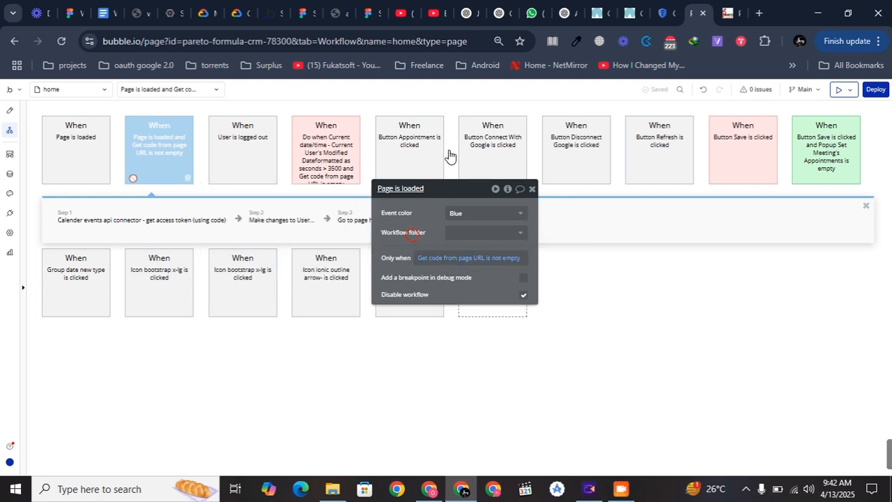
Switch to the running Pareto Formula CRM home page, reload it with its code URL parameter, and return to the Bubble workflow editor
{"action": "left_click", "coordinate": [731, 13]}
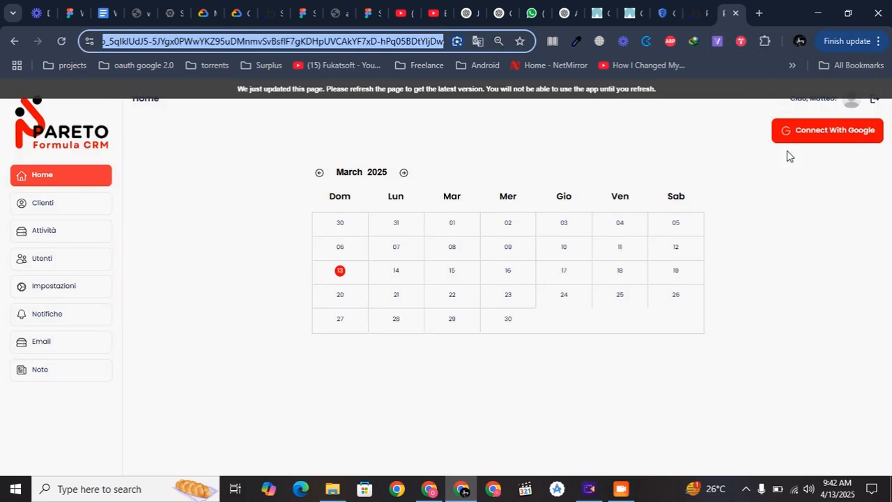
{"action": "key", "text": "ctrl+r"}
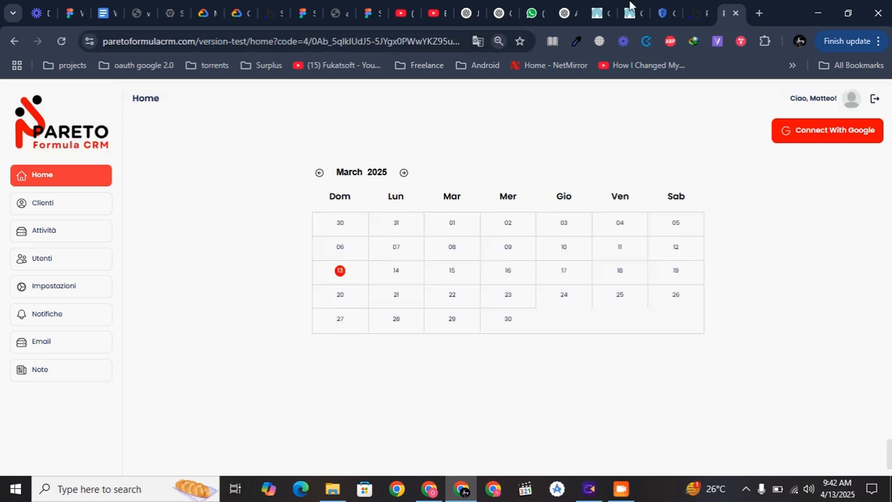
{"action": "left_click", "coordinate": [688, 12]}
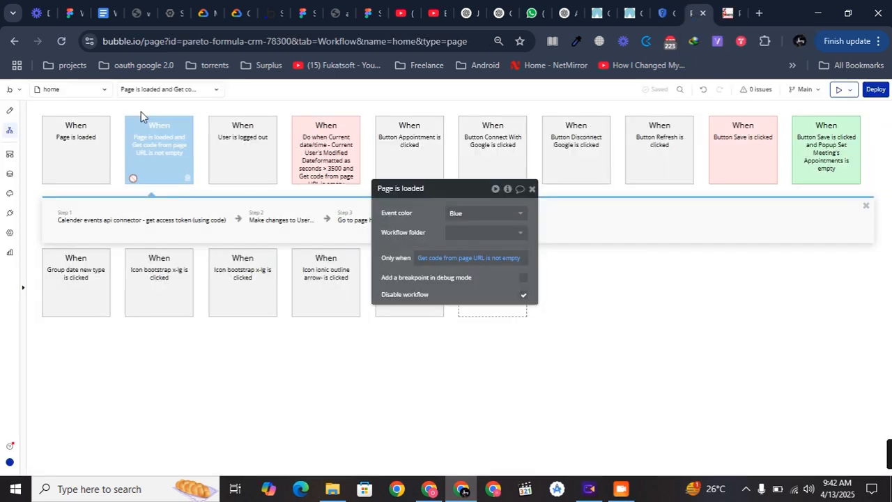
Examine the code parameter name in the blue Page is loaded event's Only when condition and close the expression details
{"action": "left_click", "coordinate": [458, 258]}
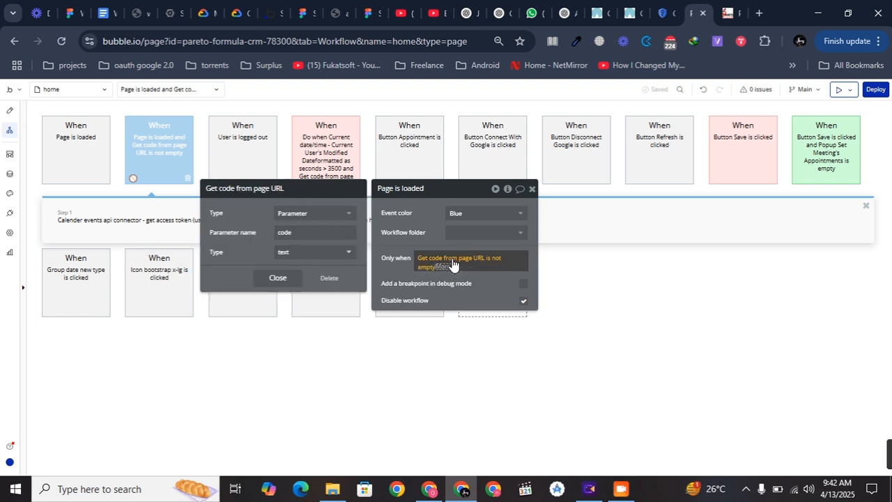
{"action": "left_click", "coordinate": [294, 233]}
{"action": "left_click", "coordinate": [294, 232]}
{"action": "left_click", "coordinate": [293, 230]}
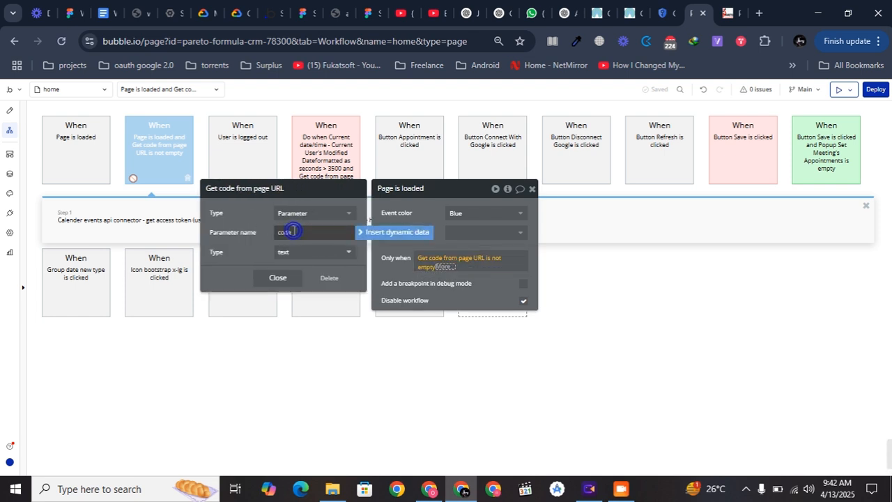
{"action": "left_click", "coordinate": [402, 254]}
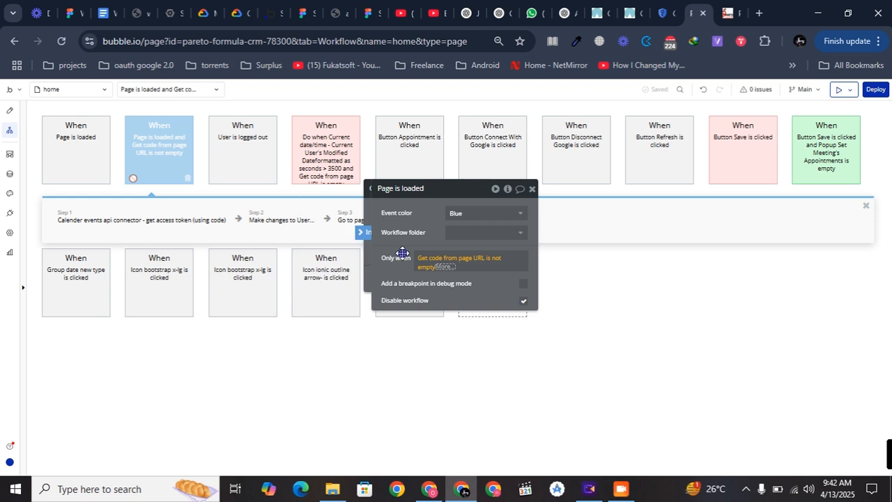
Open the get access token (using code) action and move its property editor below the workflow steps to view its parameters
{"action": "left_click", "coordinate": [130, 224]}
{"action": "left_click_drag", "start_coordinate": [434, 258], "coordinate": [136, 340]}
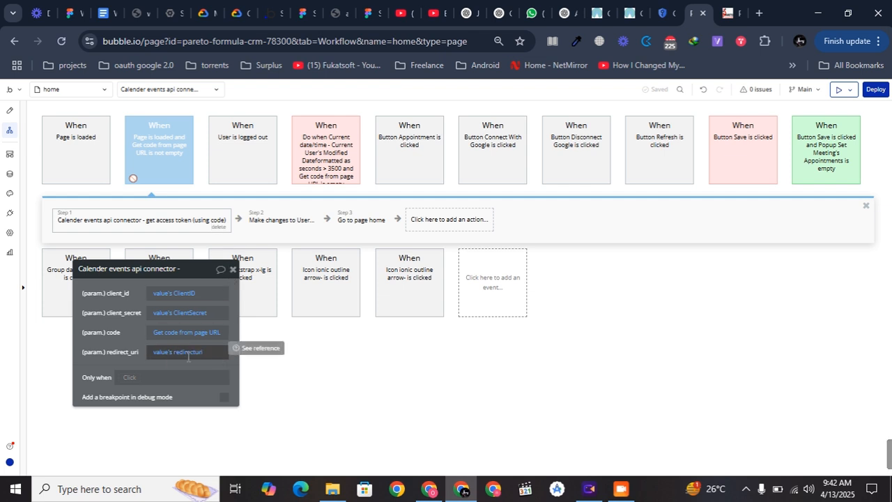
{"action": "mouse_move", "coordinate": [212, 260]}
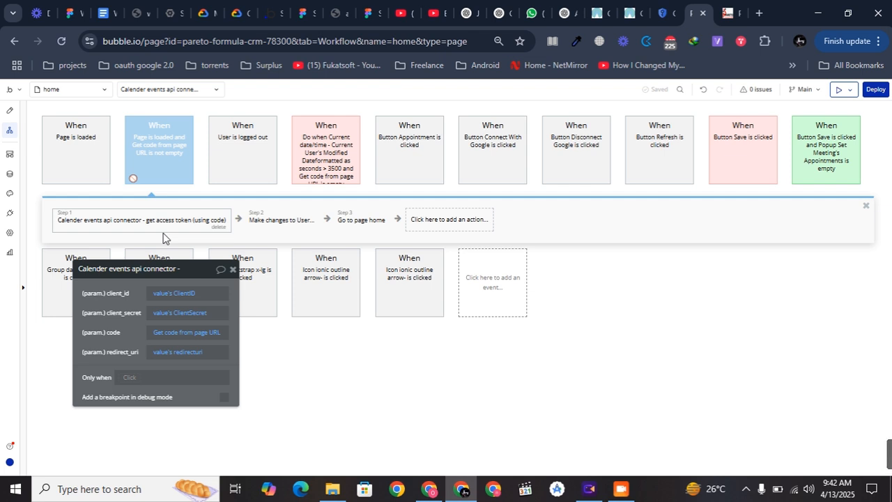
Review the token-saving Make changes to User and Go to page home actions against the get access token action, then close the property editor
{"action": "left_click", "coordinate": [259, 231]}
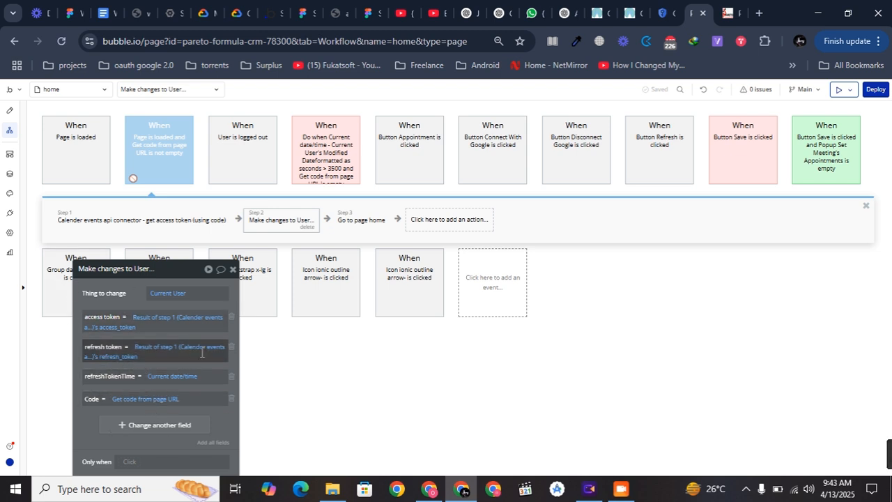
{"action": "left_click", "coordinate": [355, 221]}
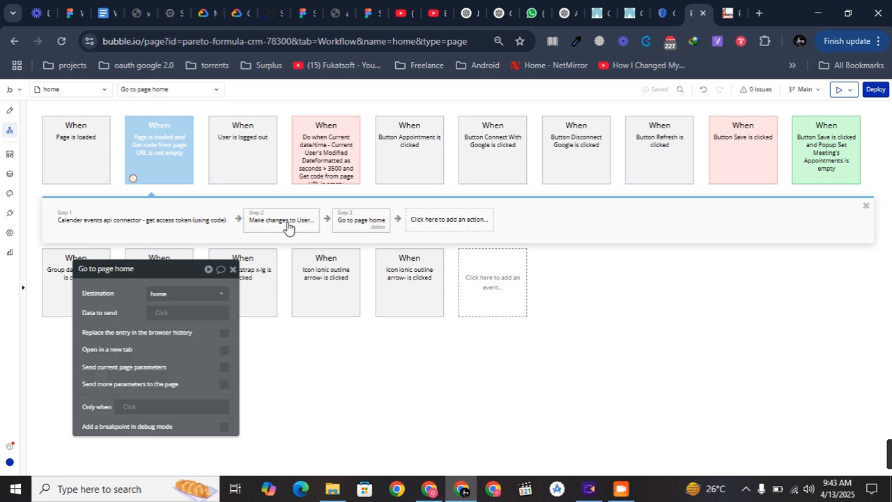
{"action": "left_click", "coordinate": [159, 225]}
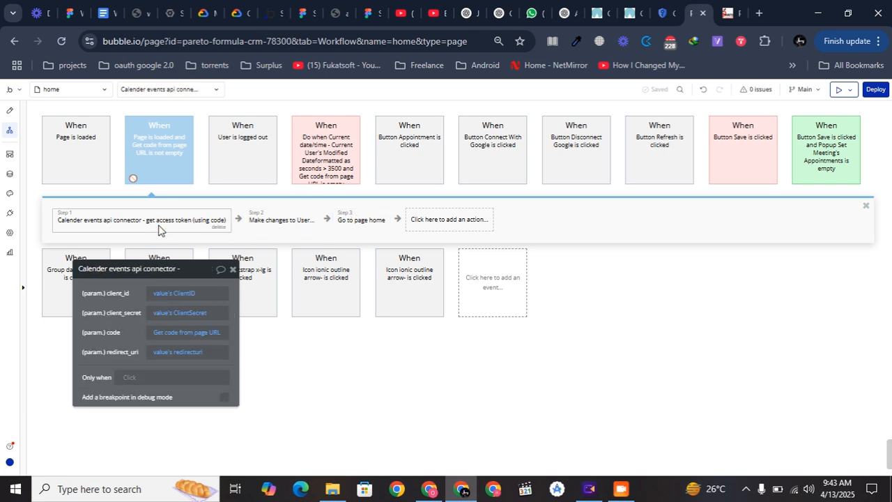
{"action": "left_click", "coordinate": [270, 224]}
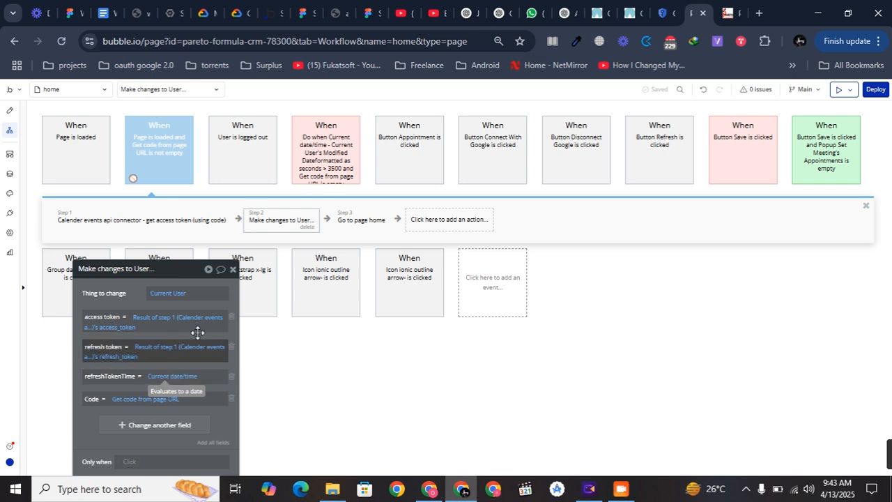
{"action": "left_click", "coordinate": [234, 270]}
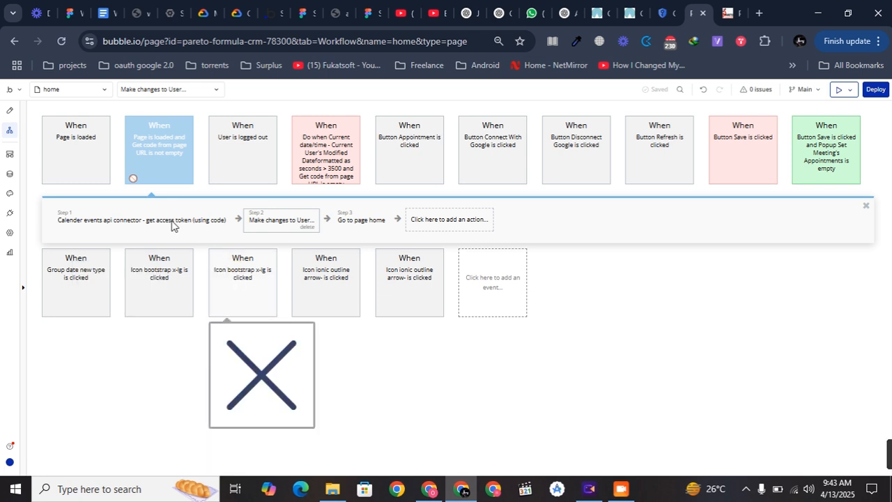
Inspect the gray Page is loaded event and its Set state action for the home page's month
{"action": "left_click", "coordinate": [51, 129]}
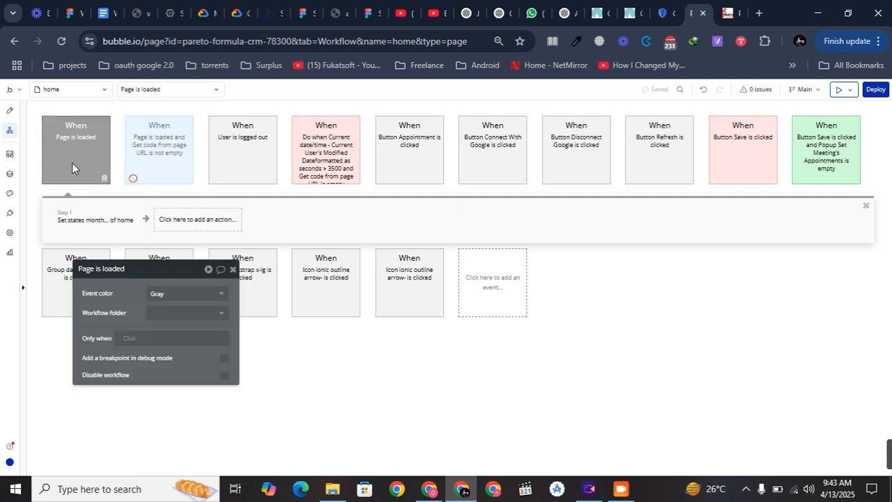
{"action": "left_click", "coordinate": [73, 221]}
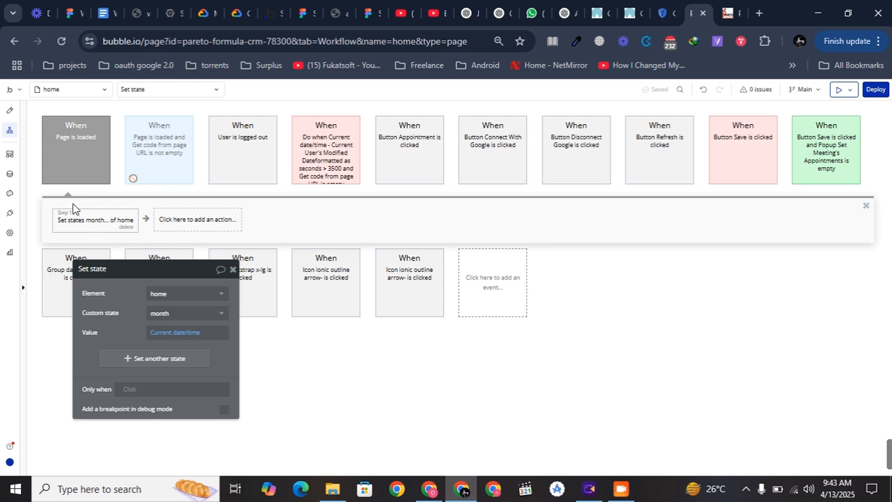
{"action": "left_click", "coordinate": [76, 167]}
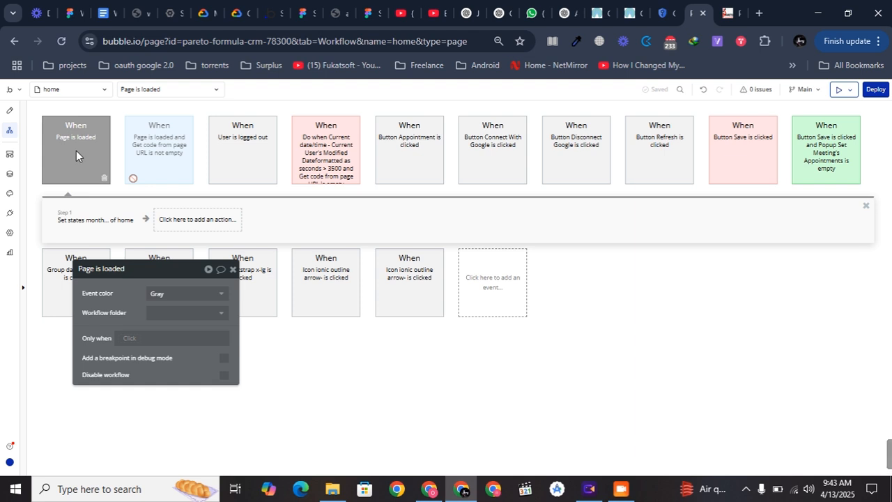
Compare the Only when conditions of the two Page is loaded events and reopen the blue event's Make changes to User action
{"action": "left_click", "coordinate": [179, 158]}
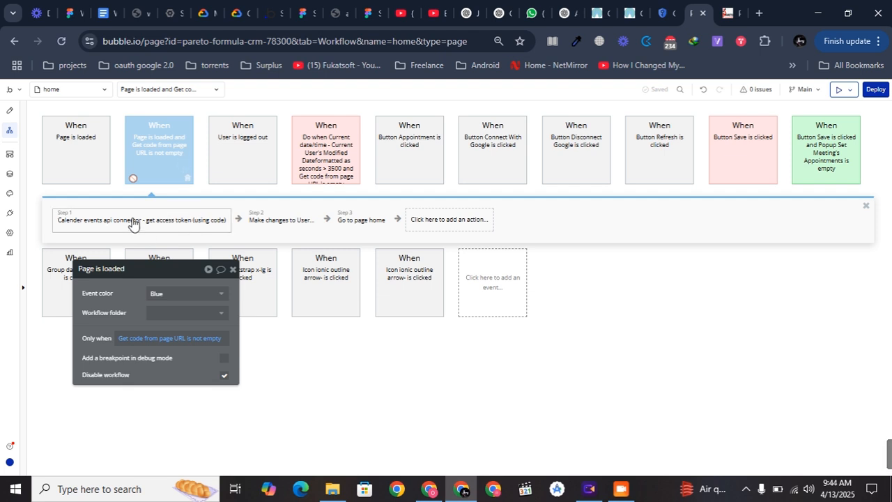
{"action": "left_click", "coordinate": [71, 137]}
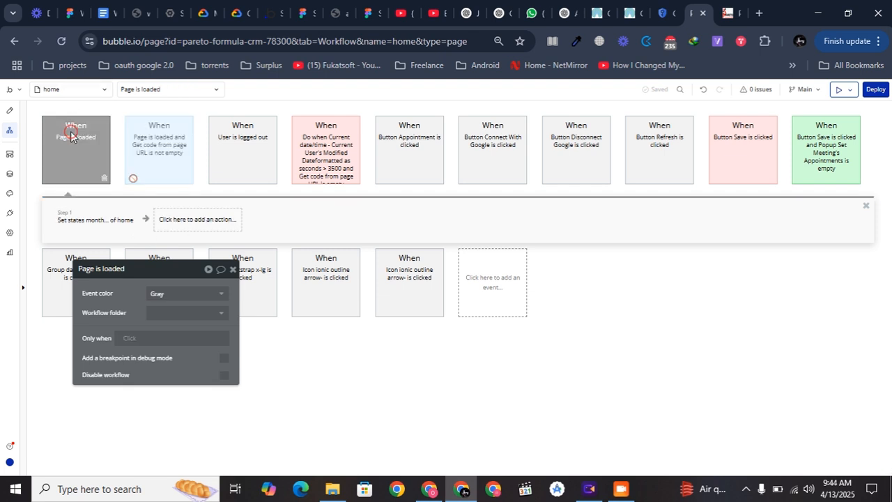
{"action": "left_click", "coordinate": [134, 340]}
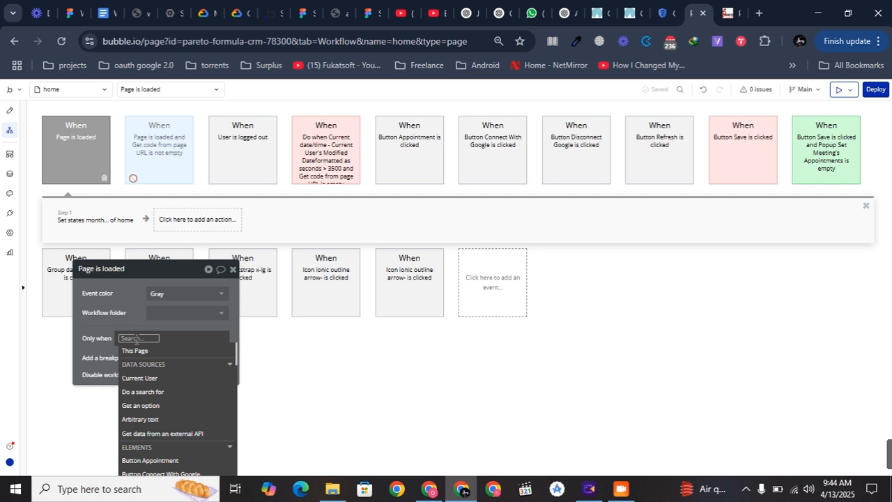
{"action": "left_click", "coordinate": [152, 166]}
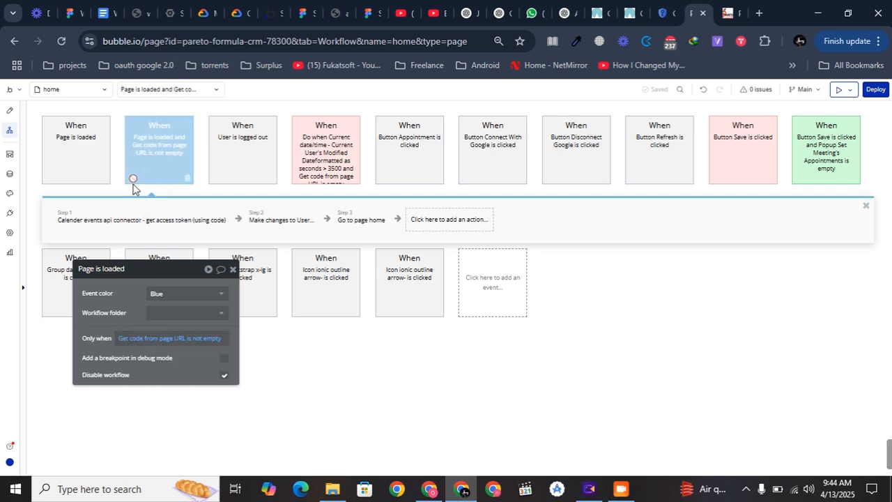
{"action": "left_click", "coordinate": [265, 228]}
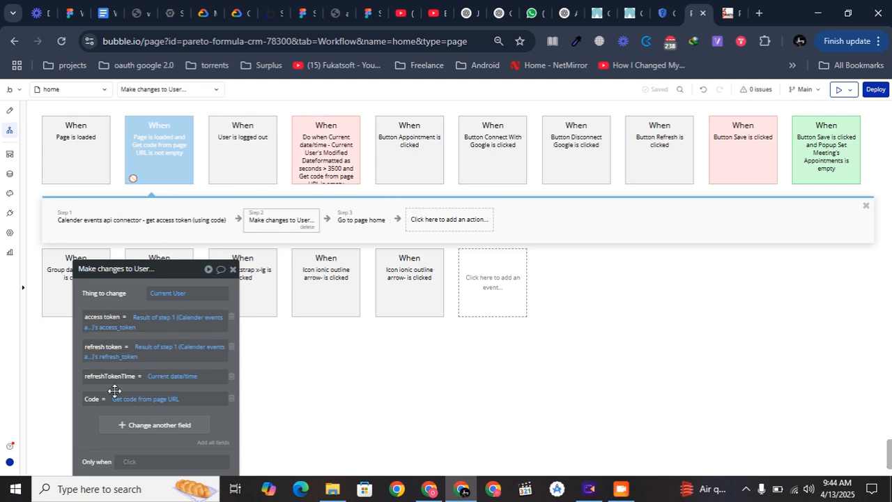
Inspect the red Do when event's 3500-second condition and its Go to page action's code parameter, then close the property editor
{"action": "left_click", "coordinate": [325, 150]}
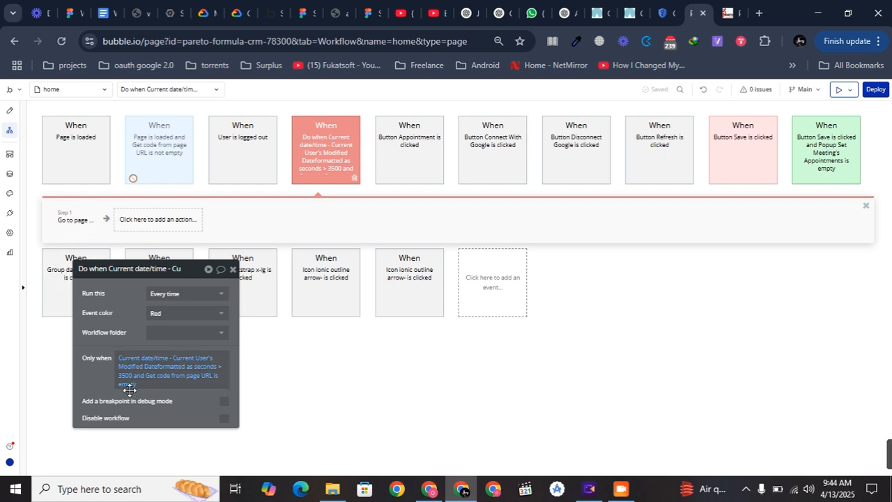
{"action": "left_click", "coordinate": [69, 228]}
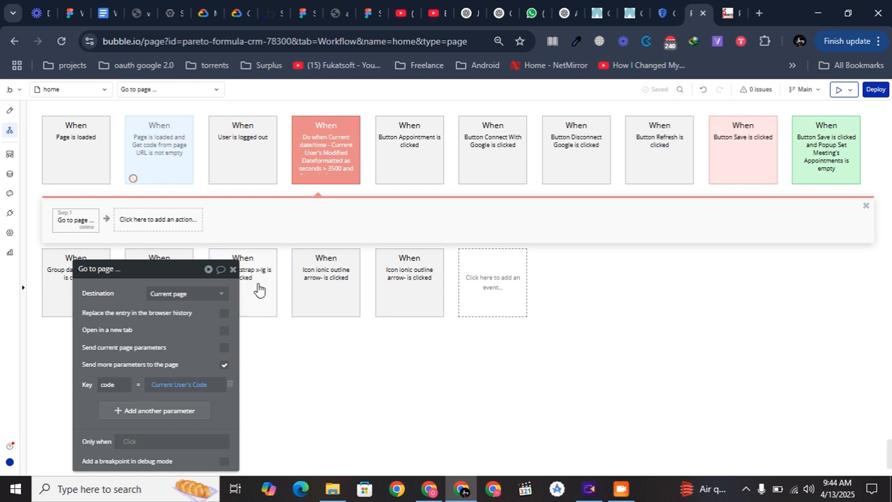
{"action": "left_click", "coordinate": [233, 269]}
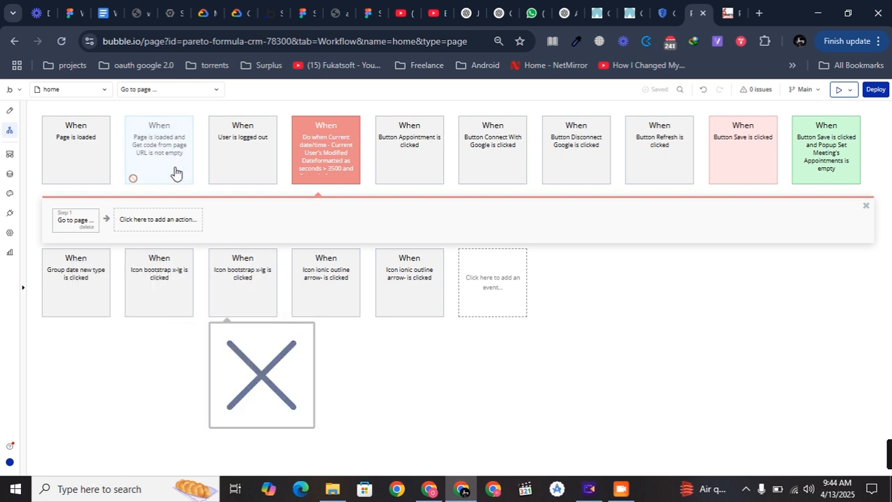
Inspect the home page's Button Appointment and Button Connect With Google click events and the action each one runs
{"action": "left_click", "coordinate": [5, 120]}
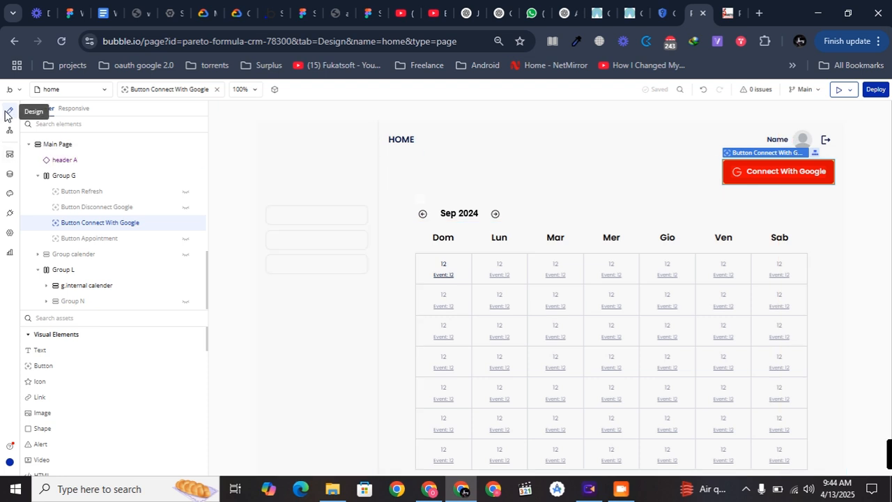
{"action": "left_click", "coordinate": [8, 132]}
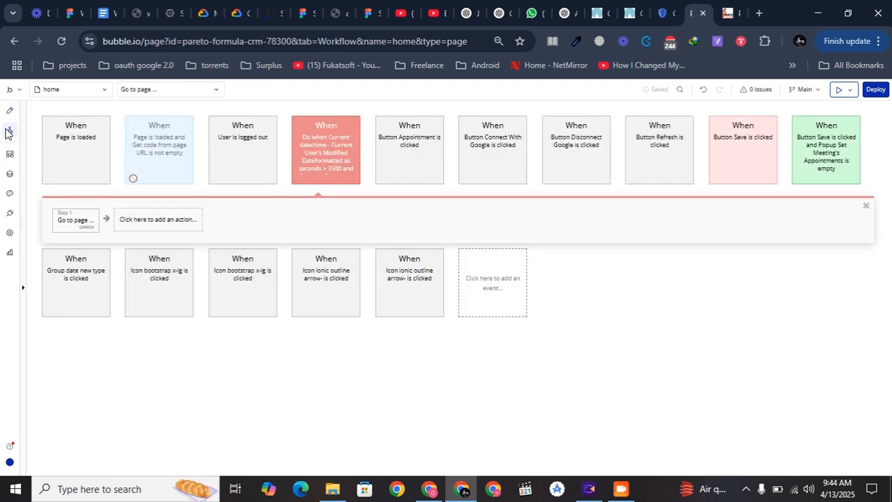
{"action": "left_click", "coordinate": [421, 159]}
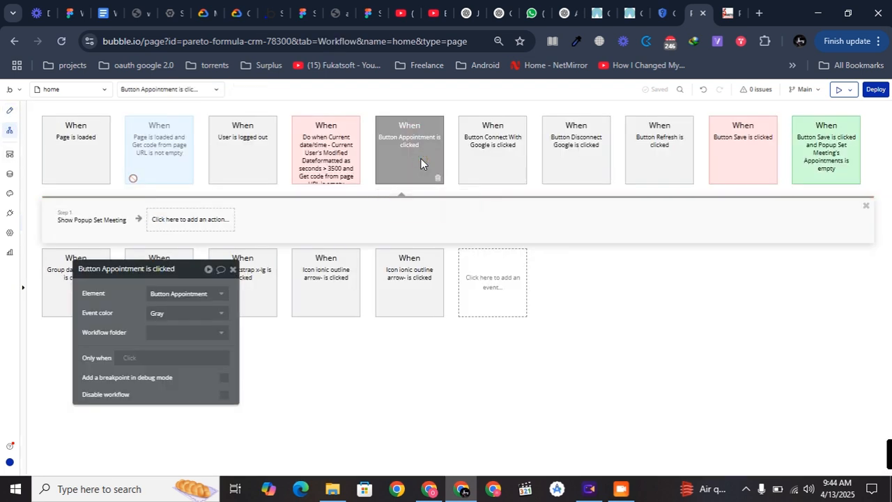
{"action": "left_click", "coordinate": [498, 142]}
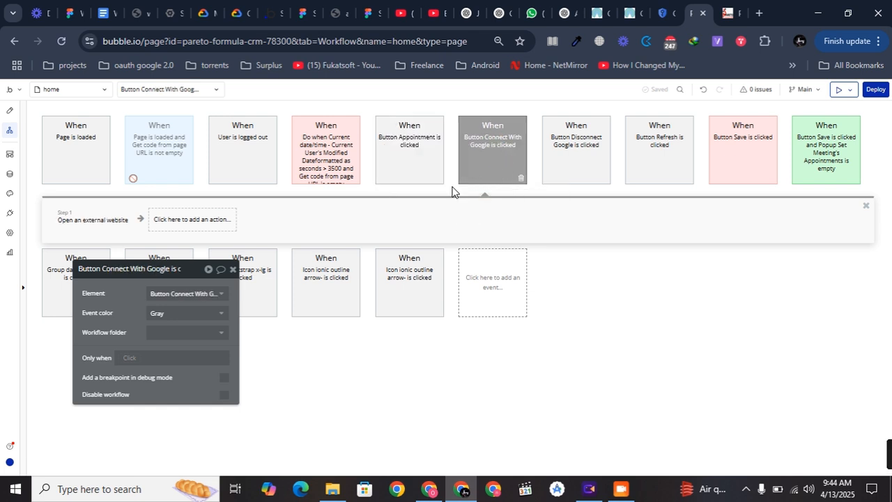
Inspect the red Button Save event's Make changes to User and Hide Popup Disconnect Google account actions
{"action": "left_click", "coordinate": [719, 134]}
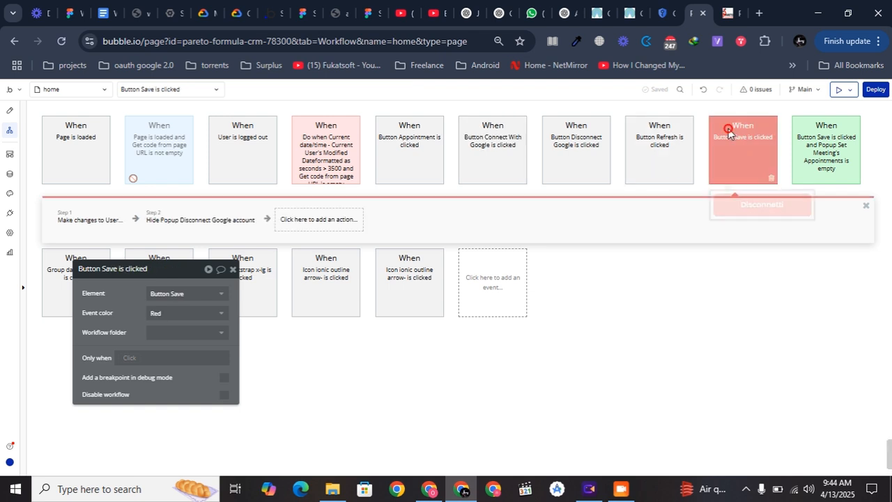
{"action": "left_click", "coordinate": [74, 223]}
{"action": "left_click_drag", "start_coordinate": [111, 295], "coordinate": [146, 323]}
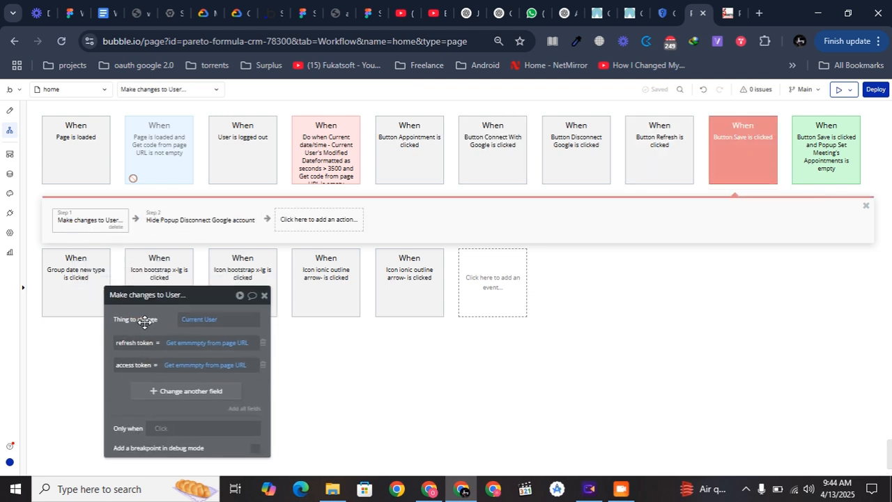
{"action": "left_click", "coordinate": [215, 222]}
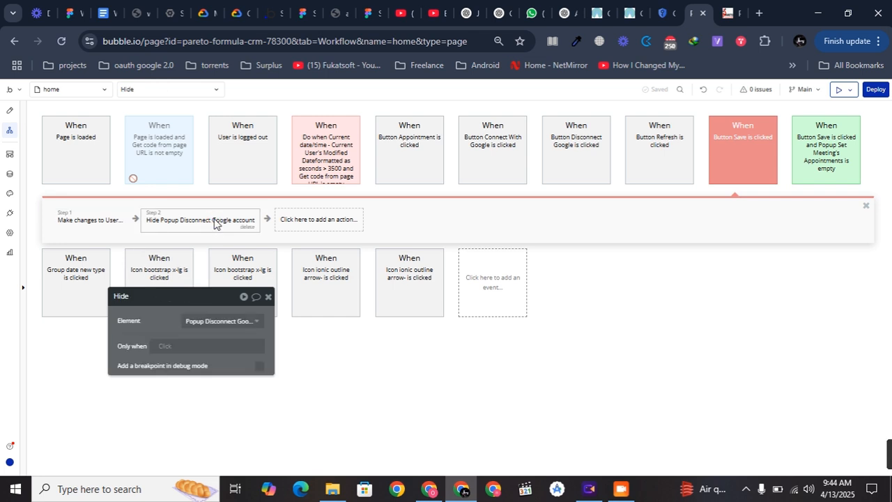
{"action": "left_click", "coordinate": [90, 220]}
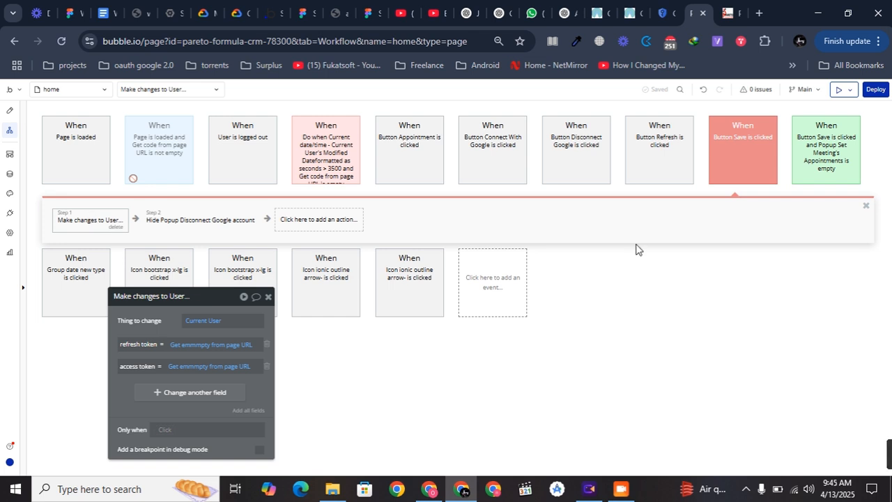
Inspect the green Button Save event's condition and the fields of its Create a new Appointments action
{"action": "left_click", "coordinate": [799, 154]}
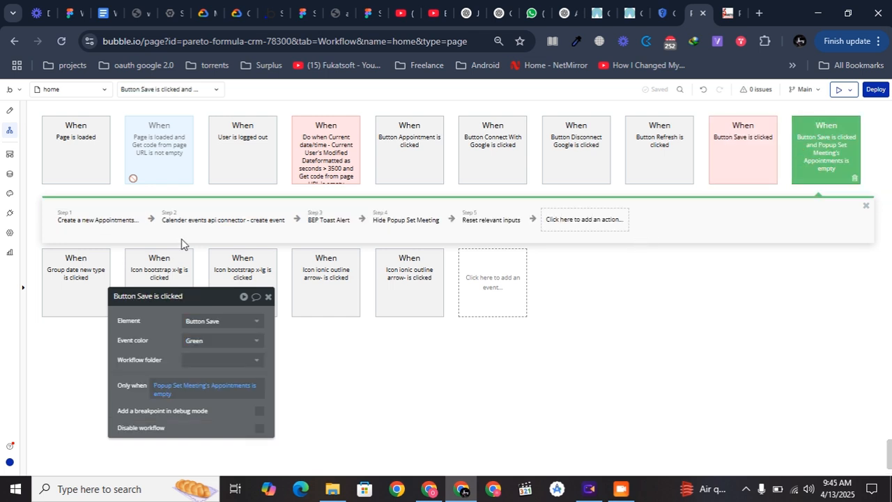
{"action": "left_click", "coordinate": [99, 220]}
{"action": "left_click_drag", "start_coordinate": [152, 315], "coordinate": [394, 230]}
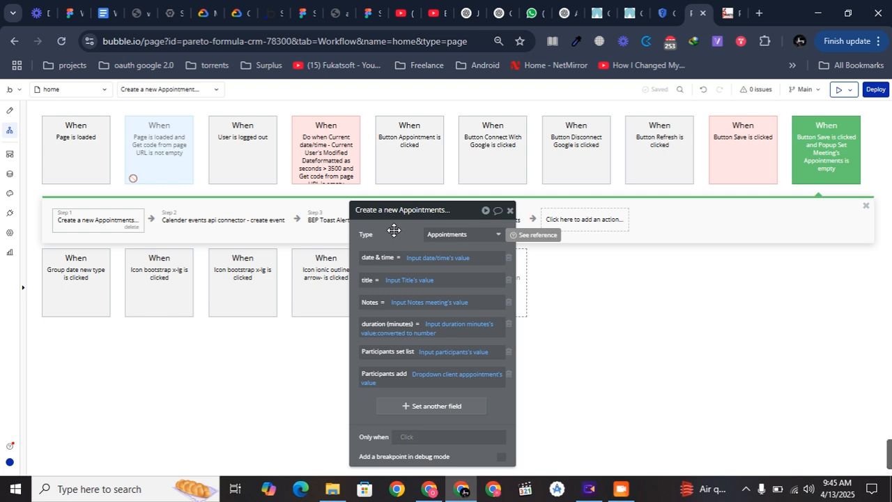
{"action": "right_click", "coordinate": [411, 231]}
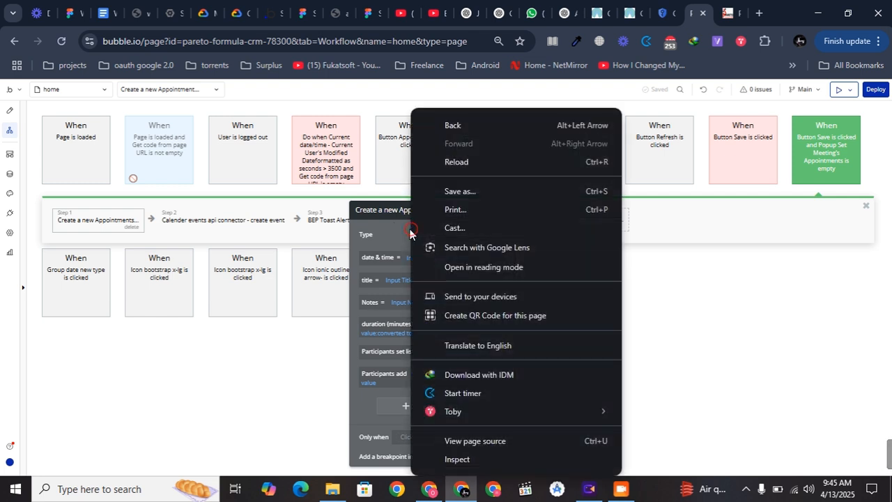
{"action": "left_click", "coordinate": [393, 233]}
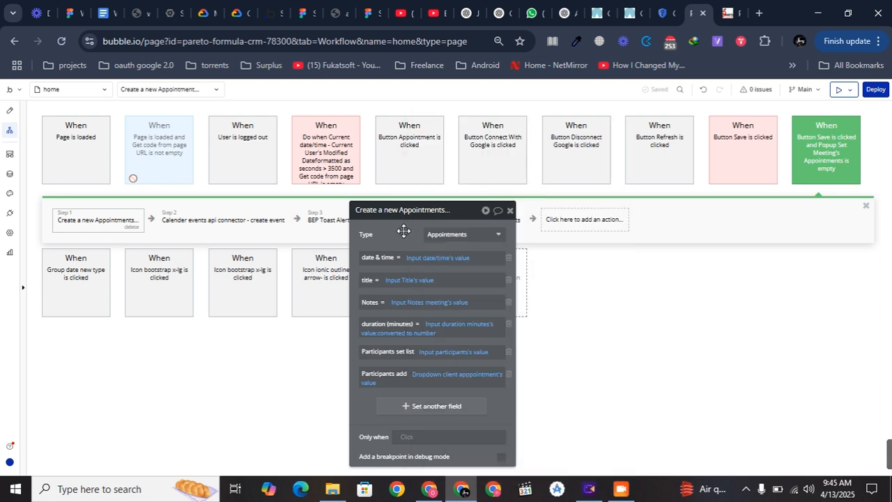
{"action": "left_click_drag", "start_coordinate": [394, 233], "coordinate": [166, 267]}
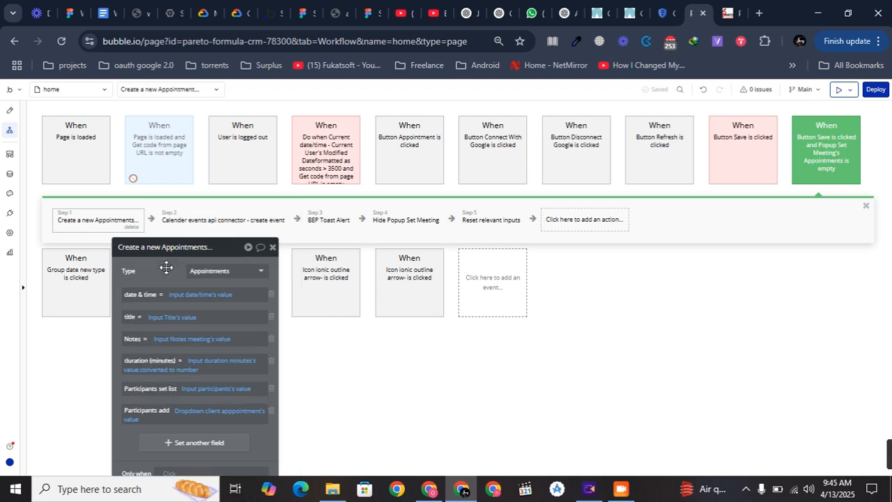
Review the create event action's authorization header and body parameters, including the date formatting of start_time and end_time
{"action": "left_click", "coordinate": [191, 216]}
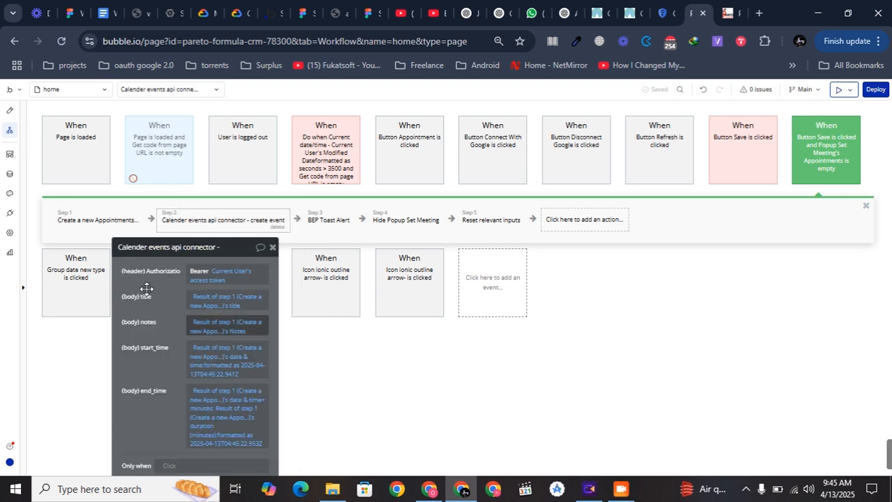
{"action": "left_click", "coordinate": [198, 251]}
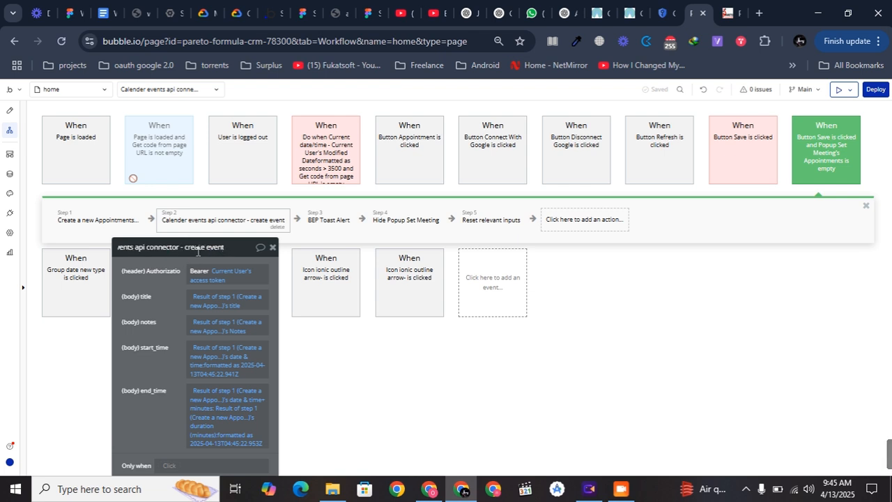
{"action": "left_click", "coordinate": [176, 283]}
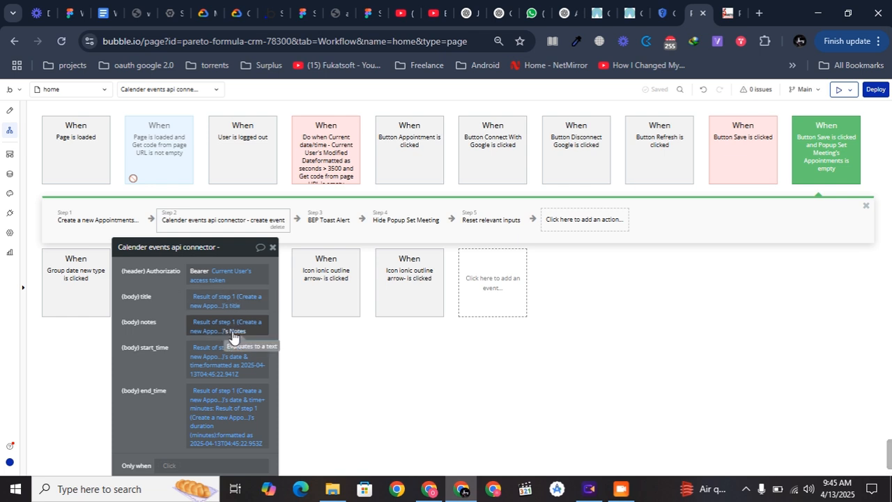
{"action": "left_click", "coordinate": [230, 379]}
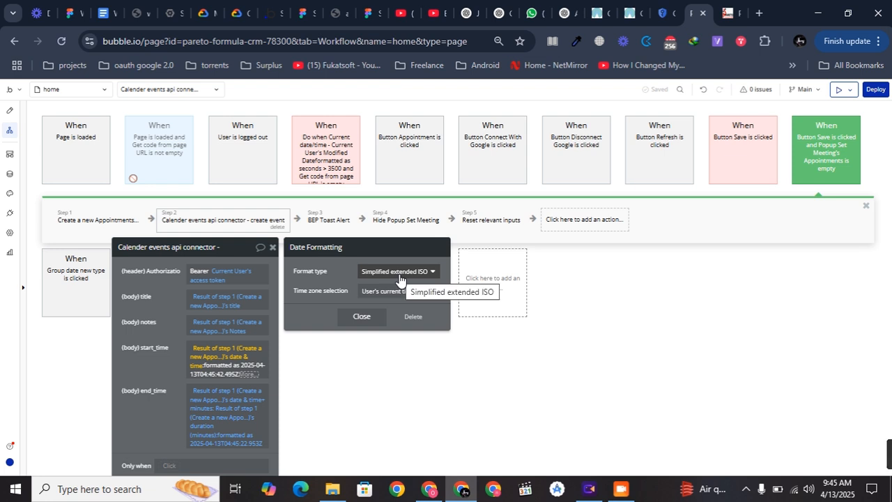
{"action": "left_click", "coordinate": [222, 444]}
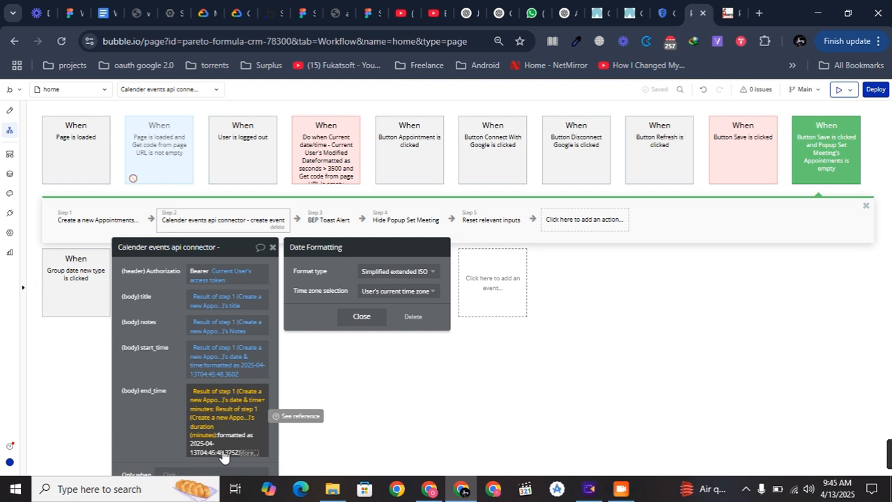
{"action": "left_click", "coordinate": [363, 317]}
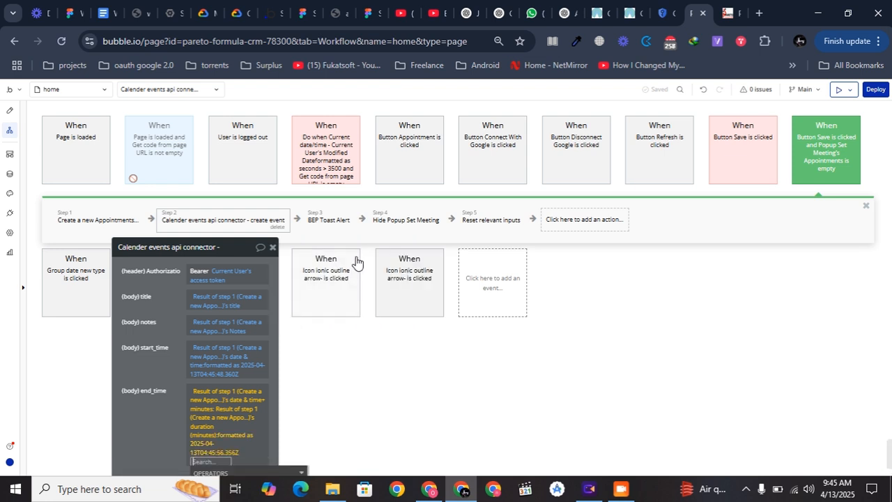
Review the green event's BEP Toast Alert, Hide Popup Set Meeting and Reset relevant inputs actions, then close the property editor
{"action": "left_click", "coordinate": [316, 220]}
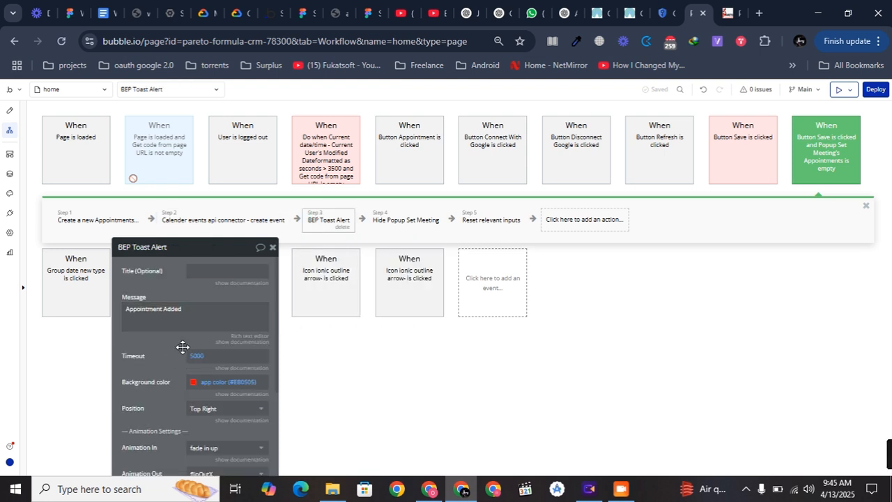
{"action": "left_click_drag", "start_coordinate": [172, 361], "coordinate": [148, 277]}
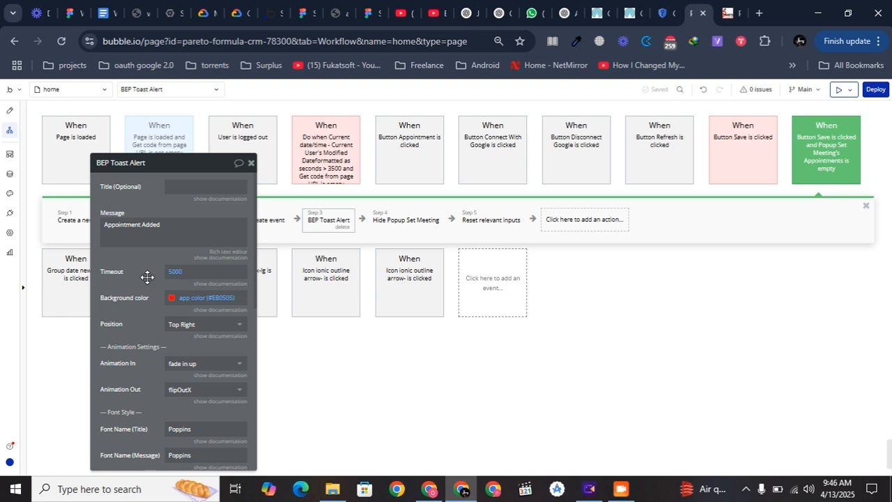
{"action": "triple_click", "coordinate": [158, 233]}
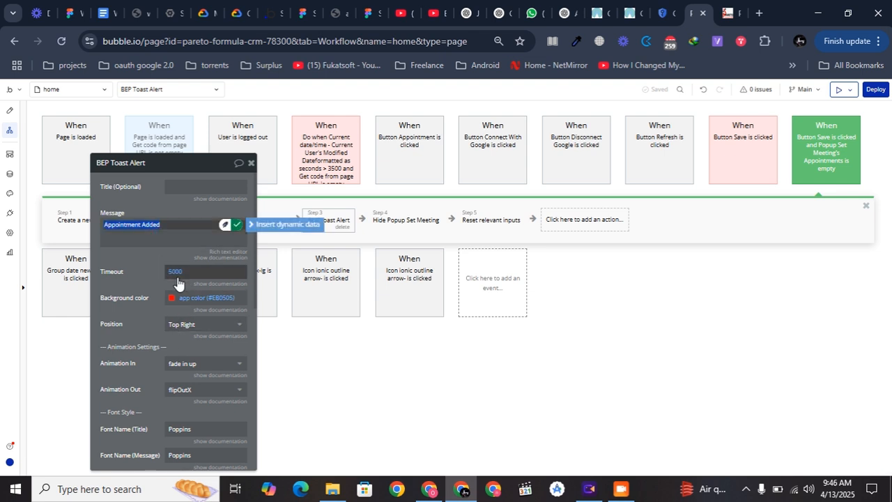
{"action": "scroll", "coordinate": [173, 339], "scroll_direction": "down", "scroll_amount": 3}
{"action": "scroll", "coordinate": [172, 340], "scroll_direction": "up", "scroll_amount": 3}
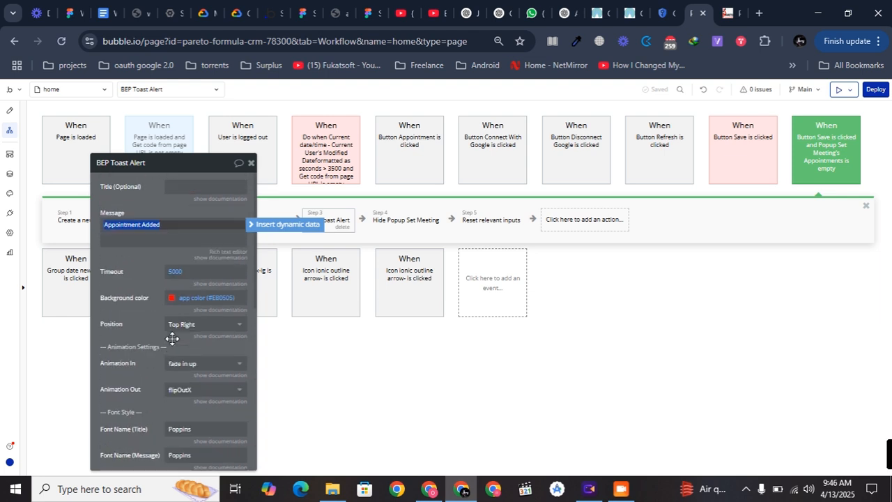
{"action": "left_click", "coordinate": [416, 222]}
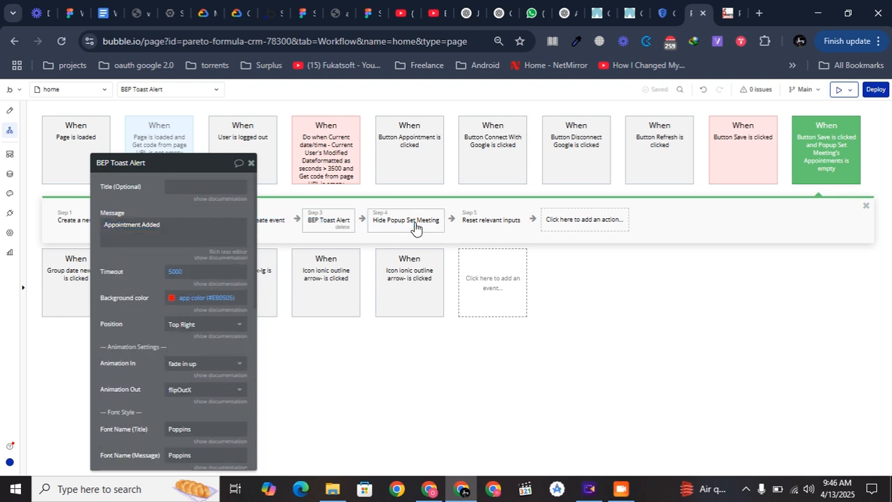
{"action": "left_click", "coordinate": [467, 218]}
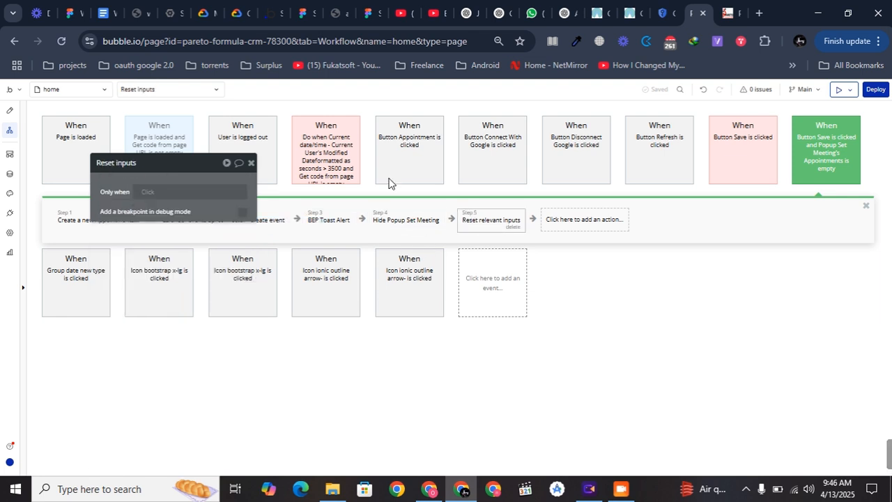
{"action": "left_click", "coordinate": [251, 163]}
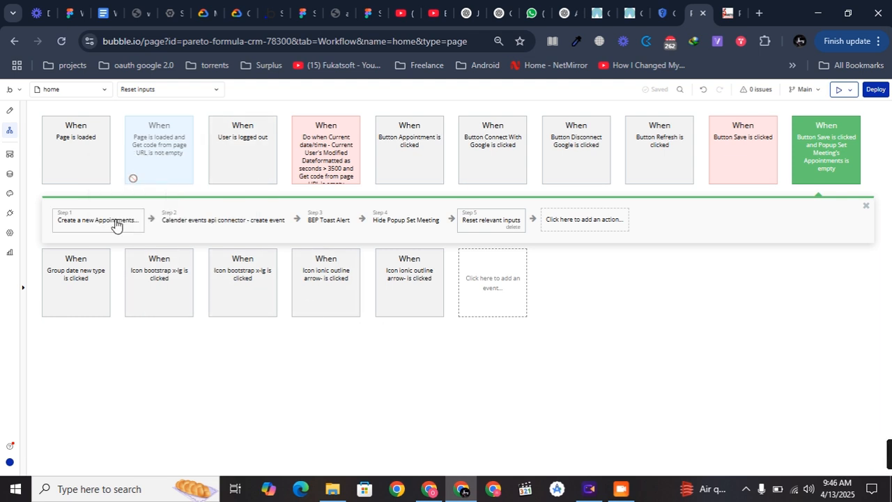
In the home page design, inspect the calendar's RepeatingGroup date and the event text and date group in its first cell
{"action": "left_click", "coordinate": [13, 114]}
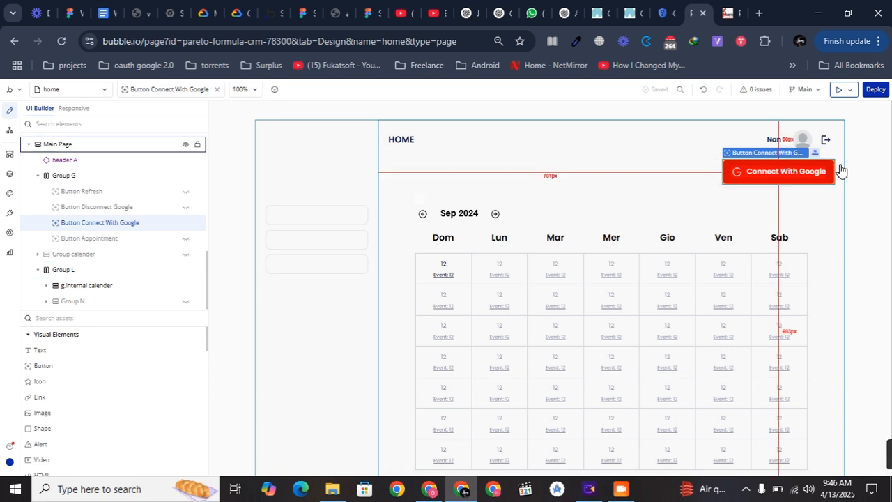
{"action": "double_click", "coordinate": [620, 316]}
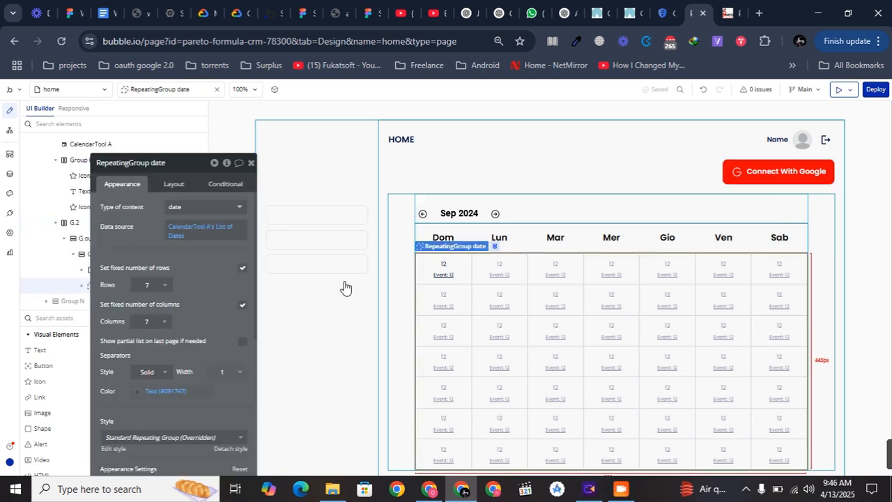
{"action": "left_click_drag", "start_coordinate": [189, 264], "coordinate": [237, 262]}
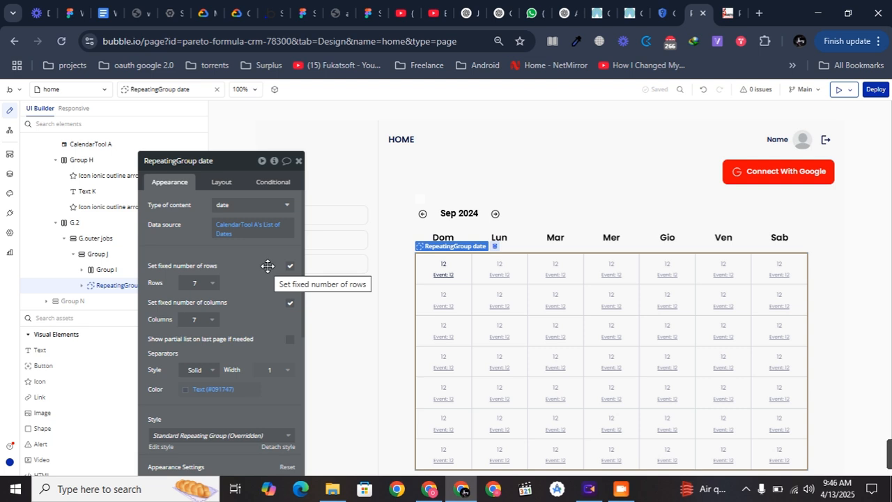
{"action": "left_click", "coordinate": [450, 274]}
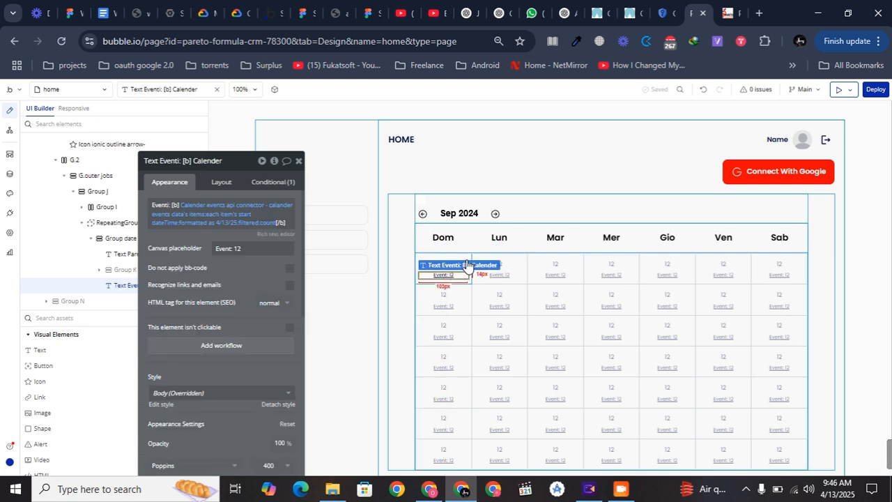
{"action": "left_click", "coordinate": [471, 257]}
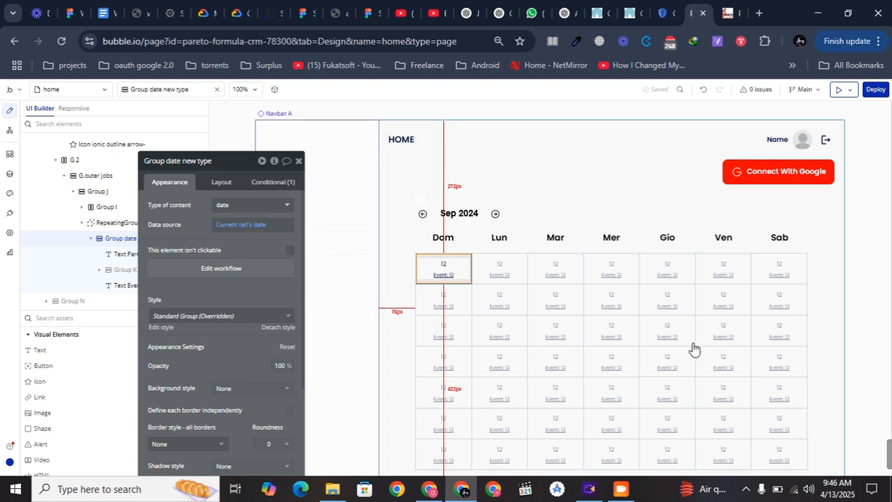
{"action": "scroll", "coordinate": [607, 337], "scroll_direction": "down", "scroll_amount": 1}
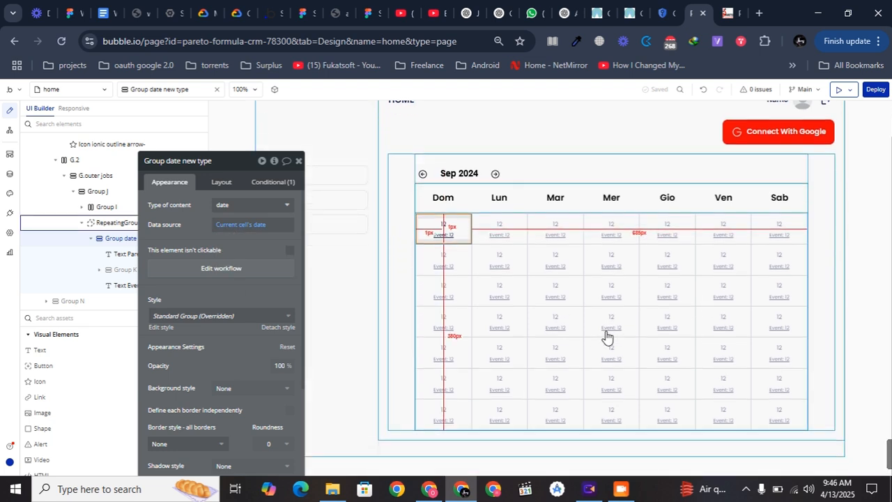
Examine the first cell's event text expression, checking the items field taken from the calendar events API data
{"action": "left_click", "coordinate": [452, 236]}
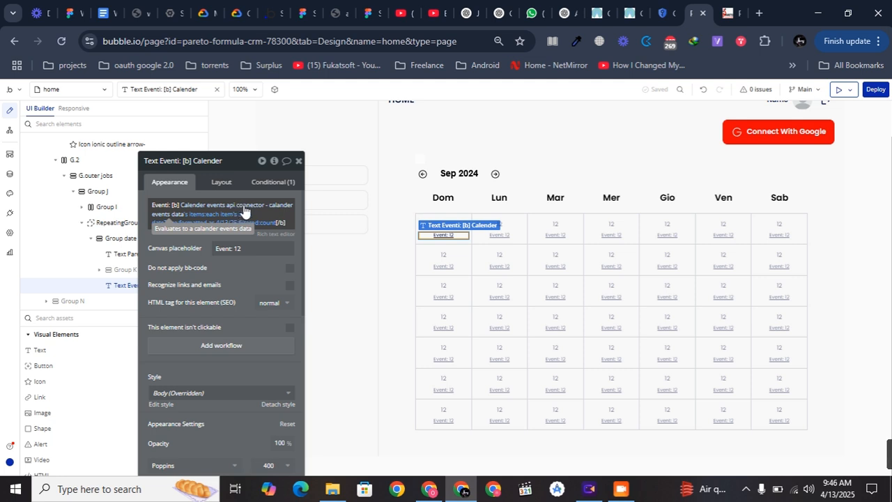
{"action": "left_click", "coordinate": [200, 214]}
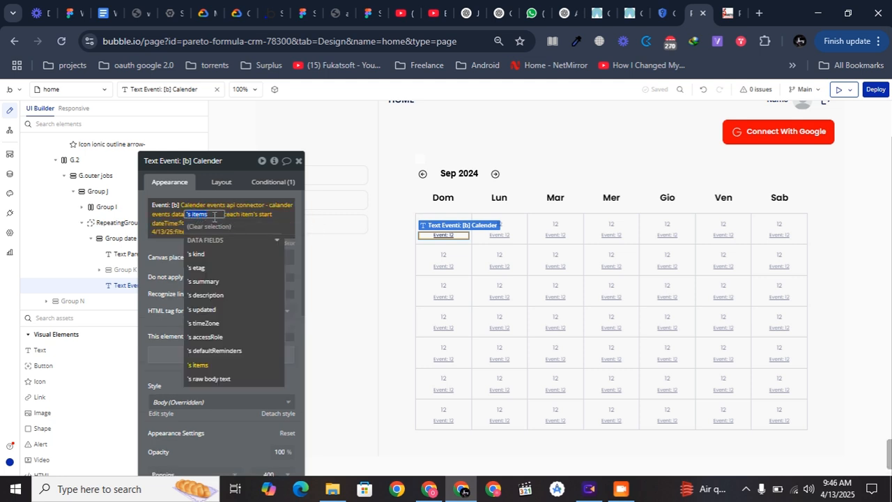
{"action": "left_click", "coordinate": [161, 245]}
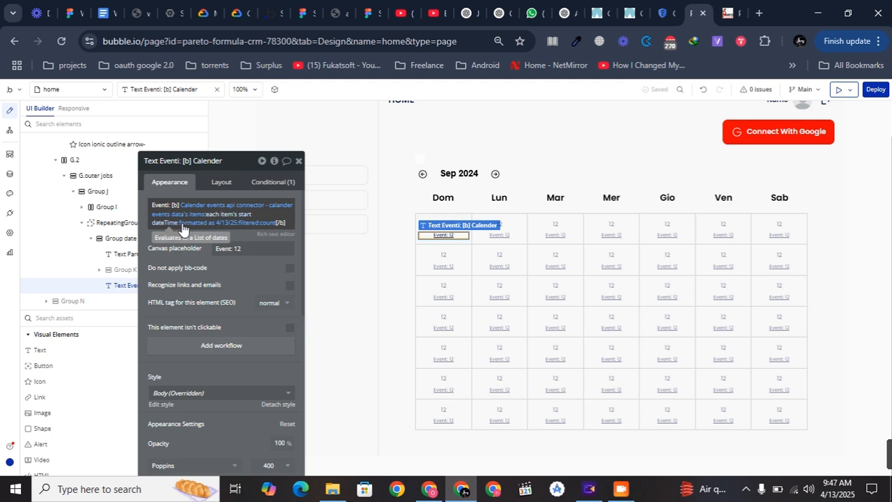
Examine the filter constraint in the first cell's event text expression and the RepeatingGroup date's settings, then close the property editor
{"action": "left_click", "coordinate": [247, 223]}
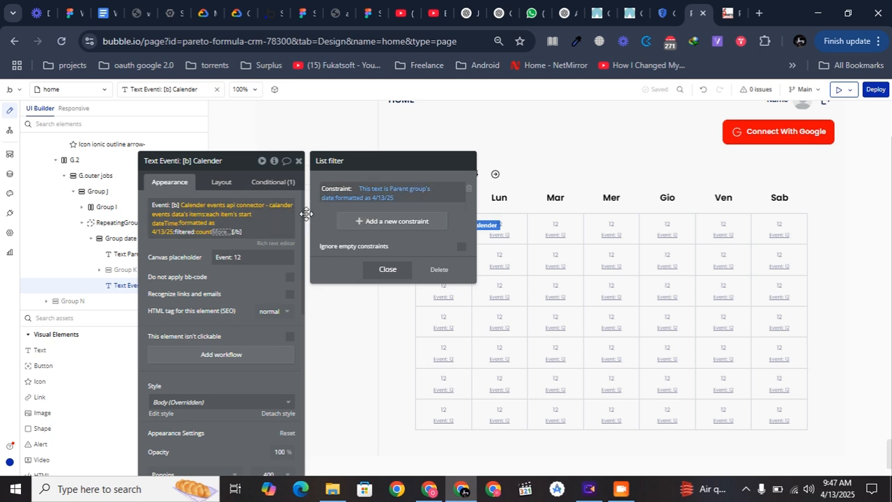
{"action": "left_click", "coordinate": [199, 284]}
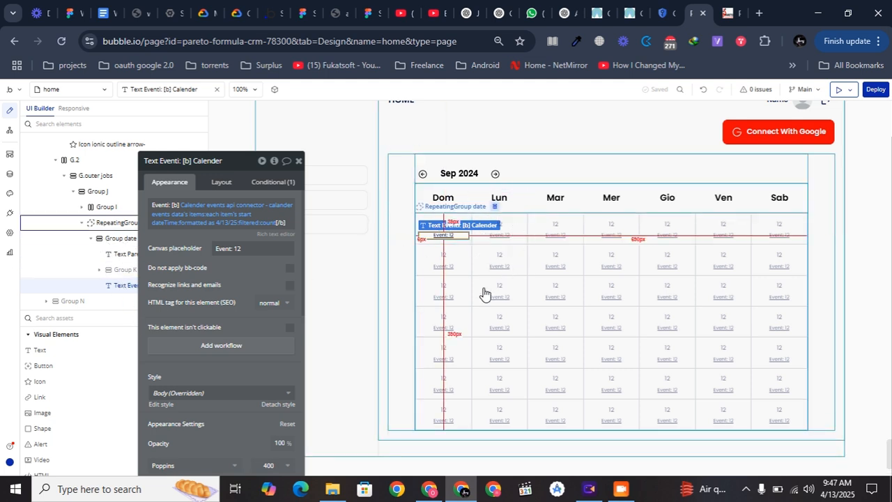
{"action": "left_click", "coordinate": [454, 264]}
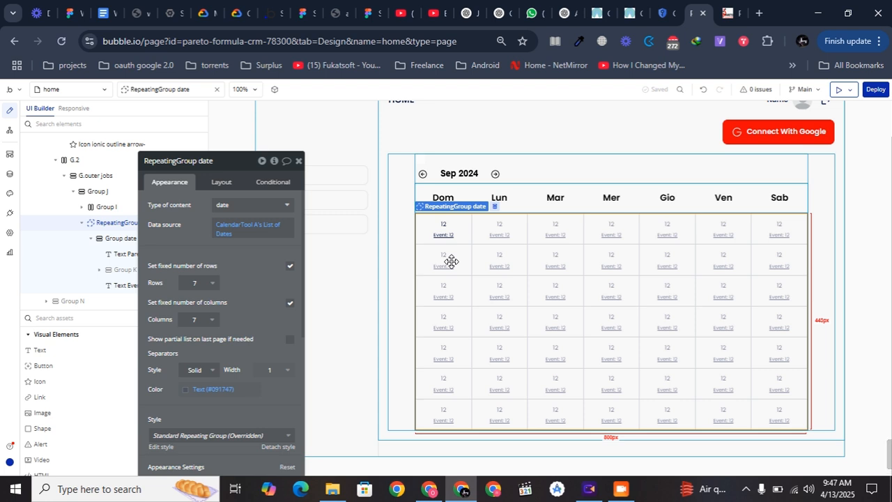
{"action": "left_click", "coordinate": [297, 161]}
Check the event text's conditional formatting for the hovered state, then close its property editor
{"action": "left_click", "coordinate": [443, 236]}
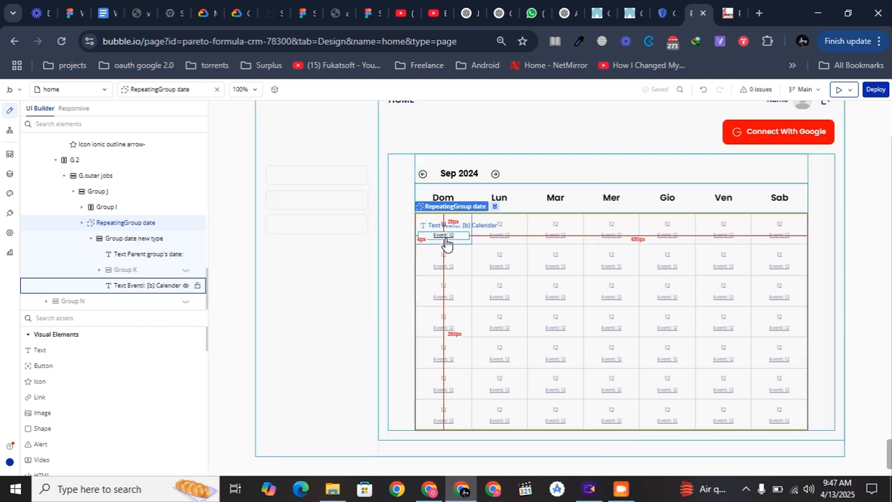
{"action": "double_click", "coordinate": [445, 237]}
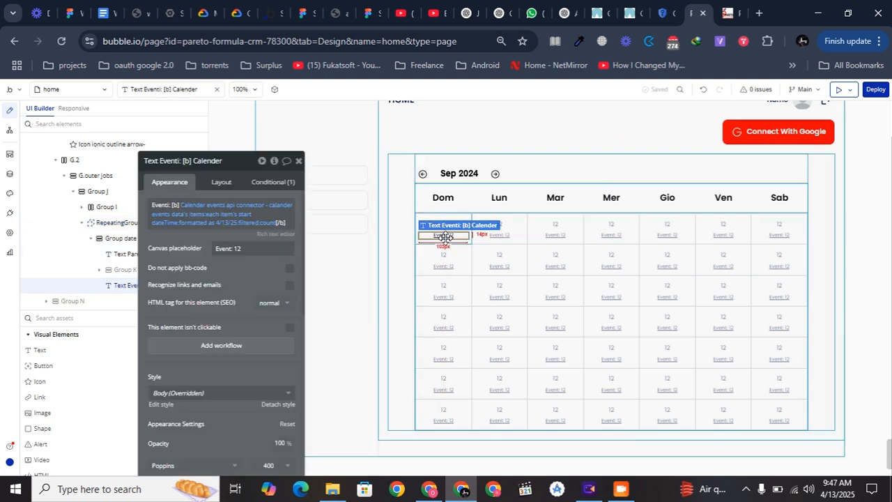
{"action": "left_click", "coordinate": [289, 183]}
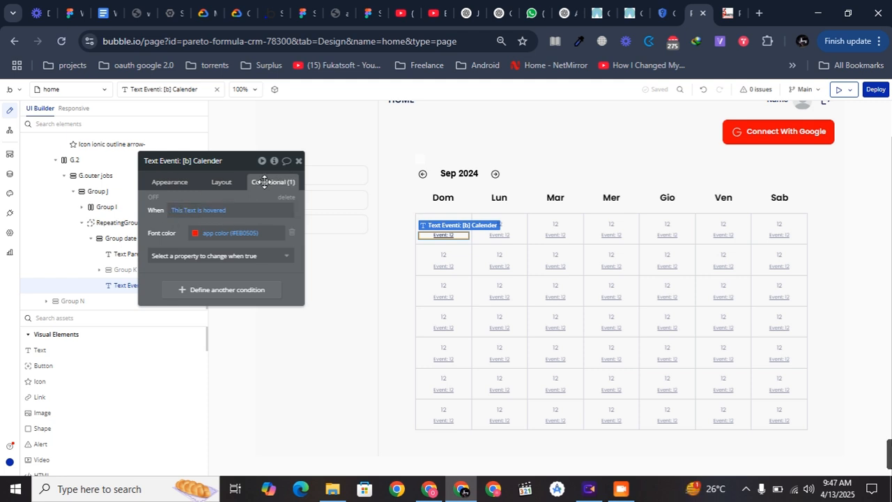
{"action": "left_click", "coordinate": [299, 161]}
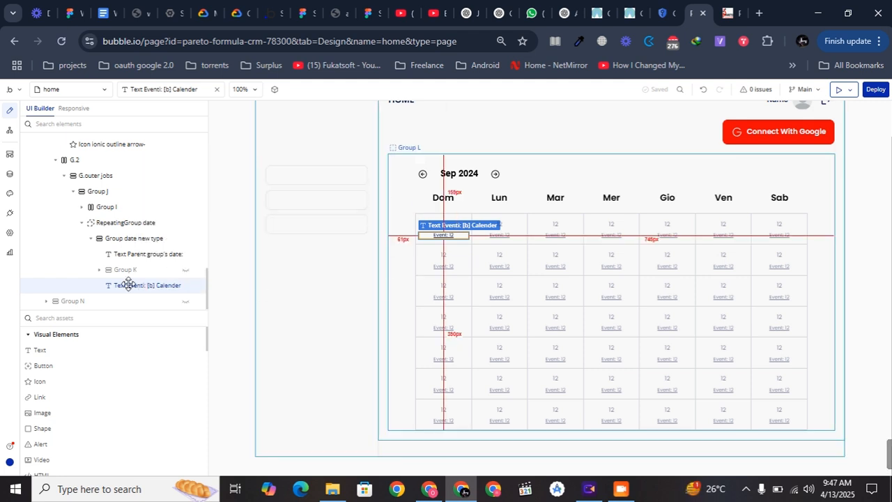
{"action": "mouse_move", "coordinate": [166, 249]}
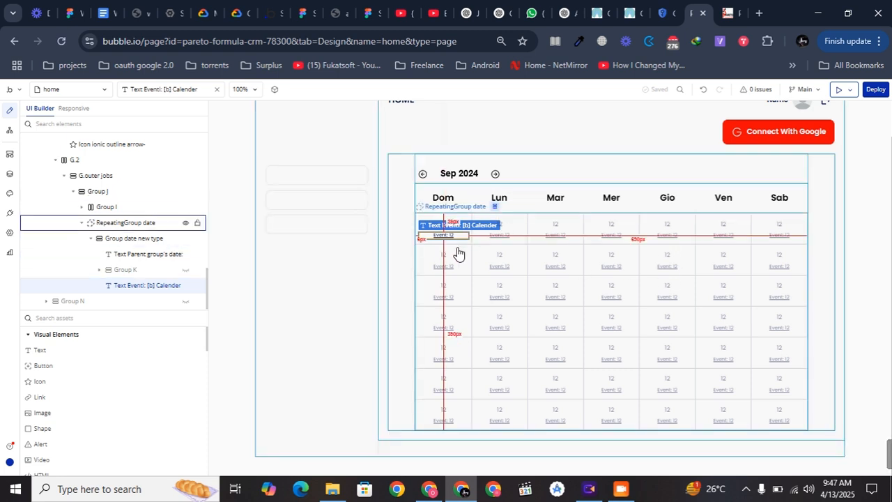
In the home page workflows, re-enable the blue Page is loaded event that requires a non-empty code in the page URL
{"action": "key", "text": "ctrl+Tab"}
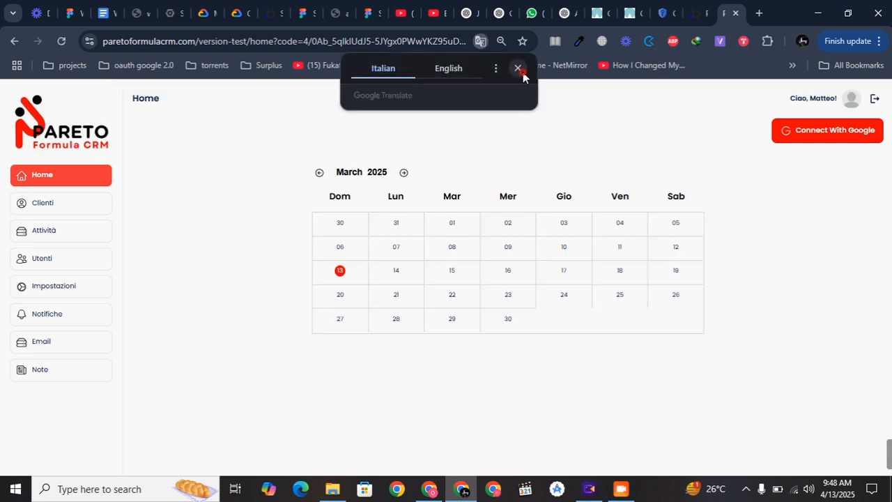
{"action": "left_click", "coordinate": [518, 68]}
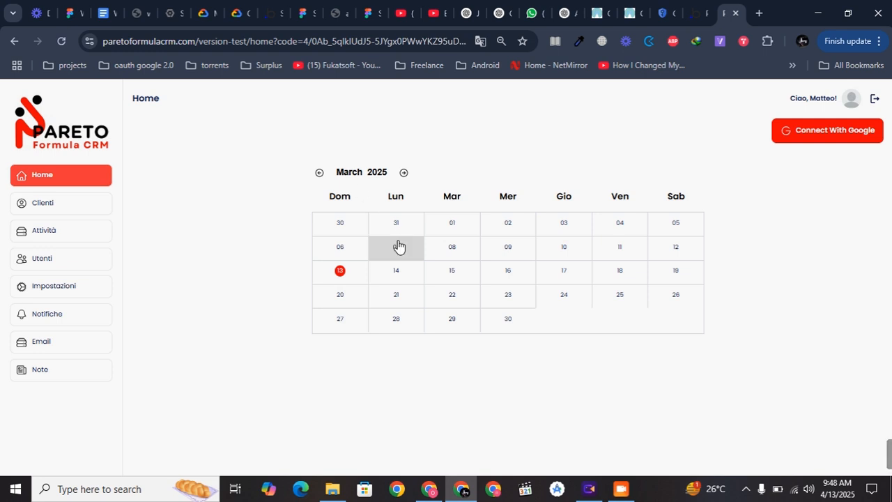
{"action": "left_click", "coordinate": [689, 12]}
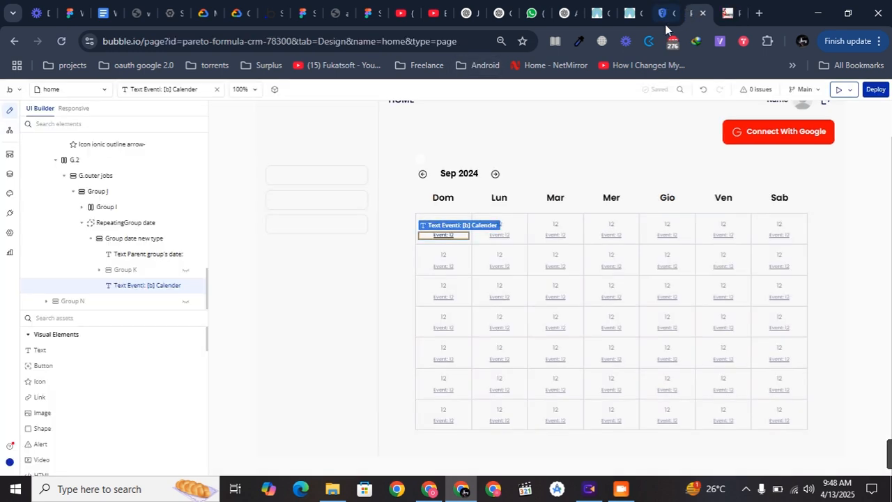
{"action": "left_click", "coordinate": [10, 130]}
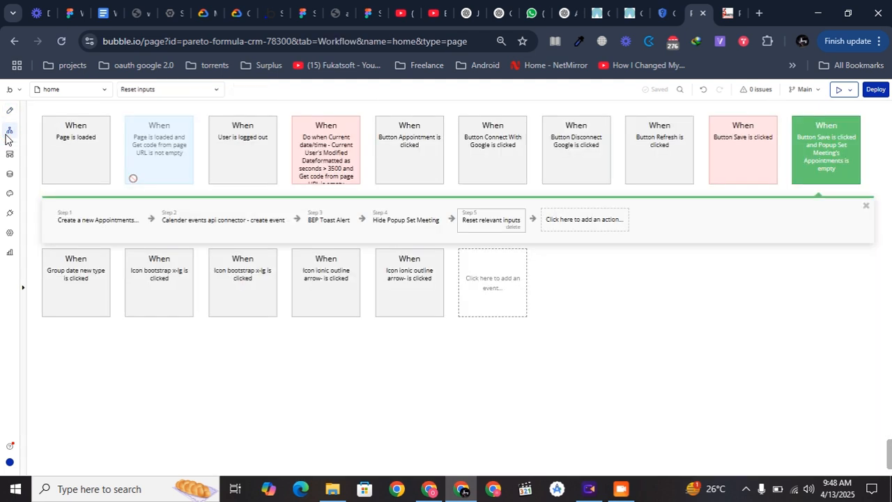
{"action": "left_click", "coordinate": [174, 160]}
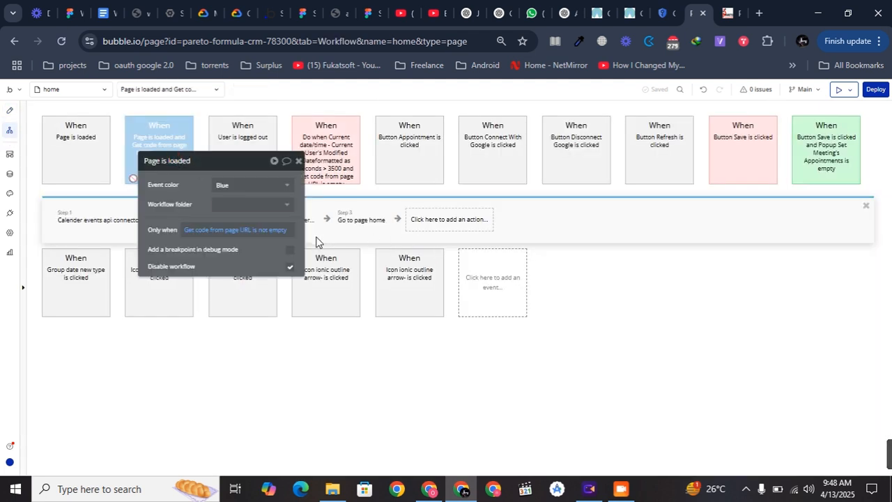
{"action": "left_click", "coordinate": [290, 268]}
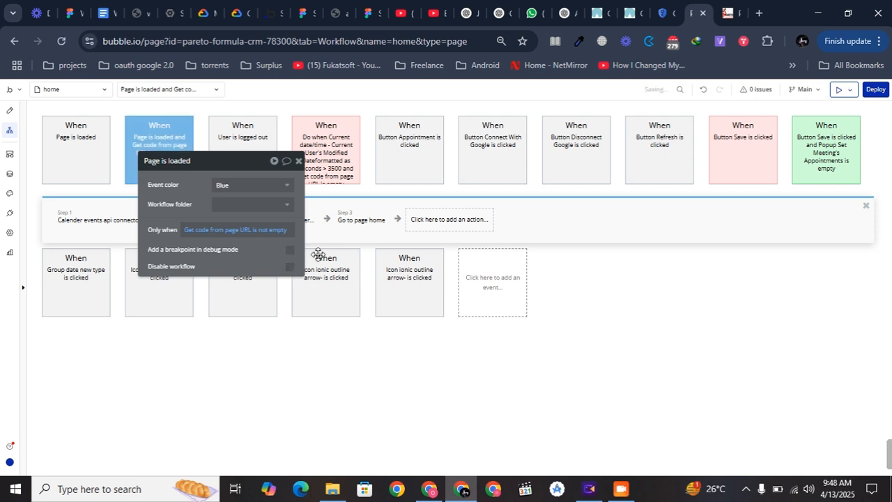
Check the live CRM home page, then review the parameters of the blue event's get access token (using code) action in Bubble
{"action": "left_click", "coordinate": [726, 9]}
{"action": "left_click", "coordinate": [442, 92]}
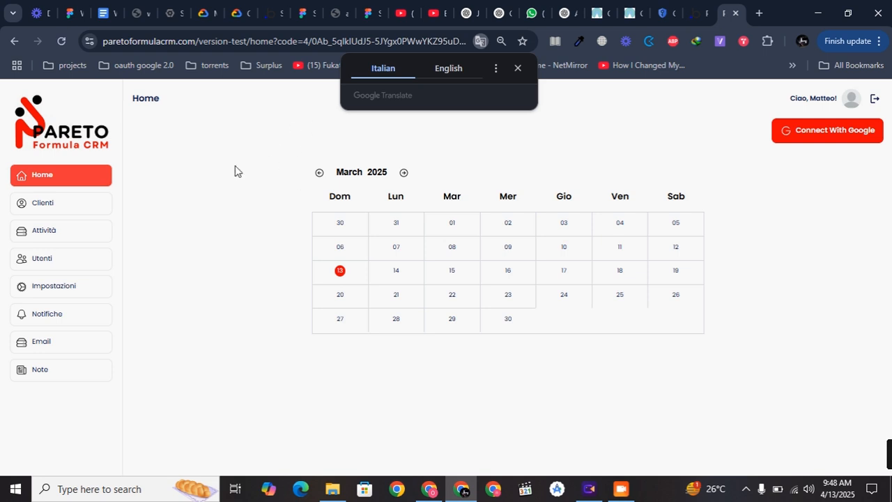
{"action": "left_click", "coordinate": [517, 68]}
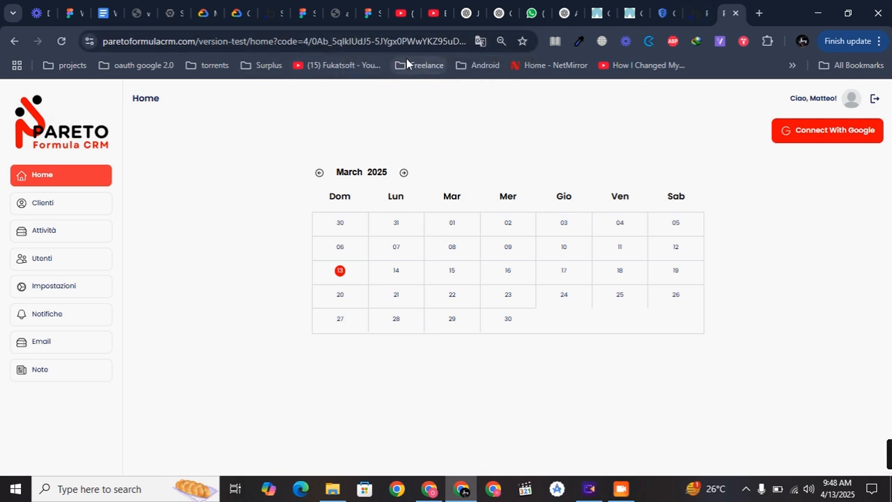
{"action": "left_click", "coordinate": [689, 7]}
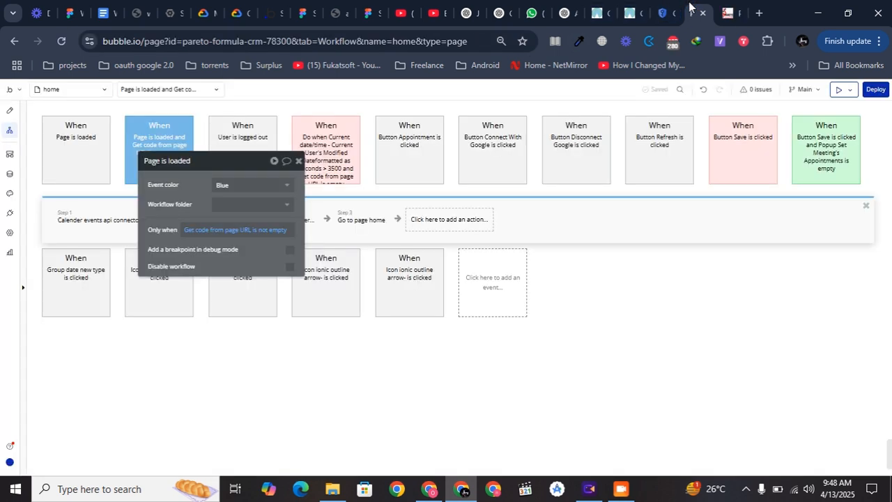
{"action": "left_click", "coordinate": [299, 161]}
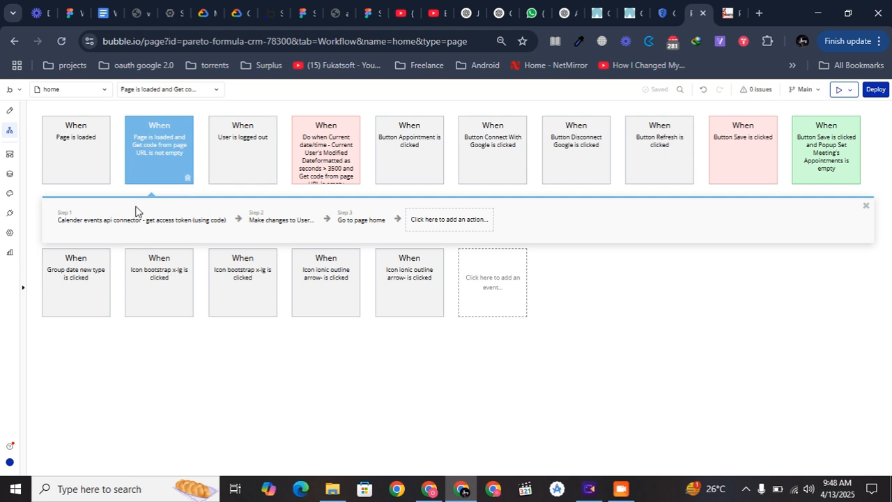
{"action": "left_click", "coordinate": [149, 222]}
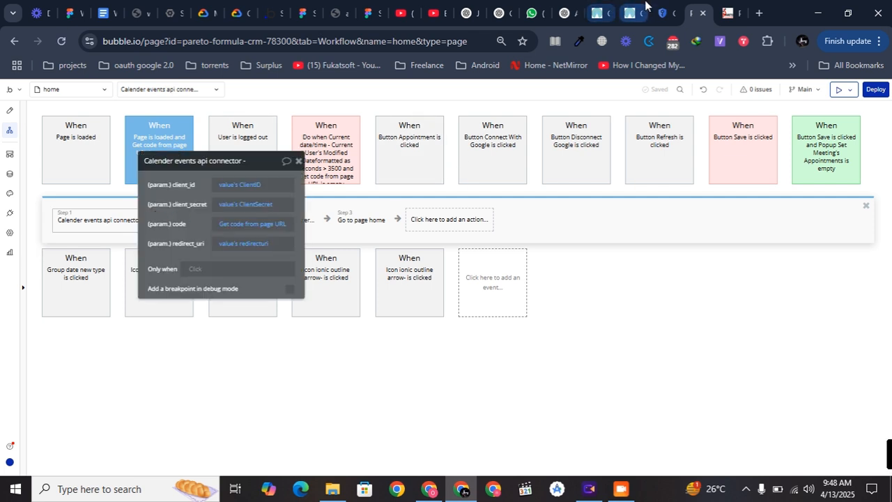
On the live CRM home page, connect to Google with the listed account, continuing past the unverified-app warning to grant access
{"action": "left_click", "coordinate": [728, 13]}
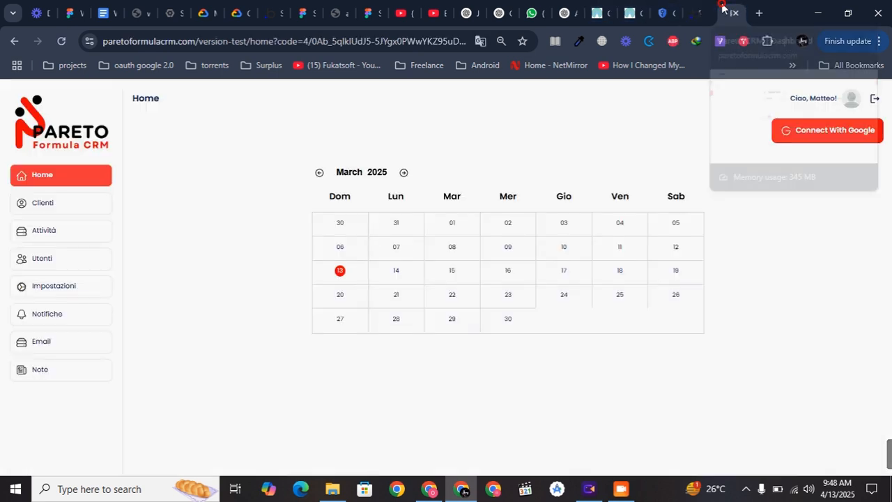
{"action": "left_click", "coordinate": [803, 144]}
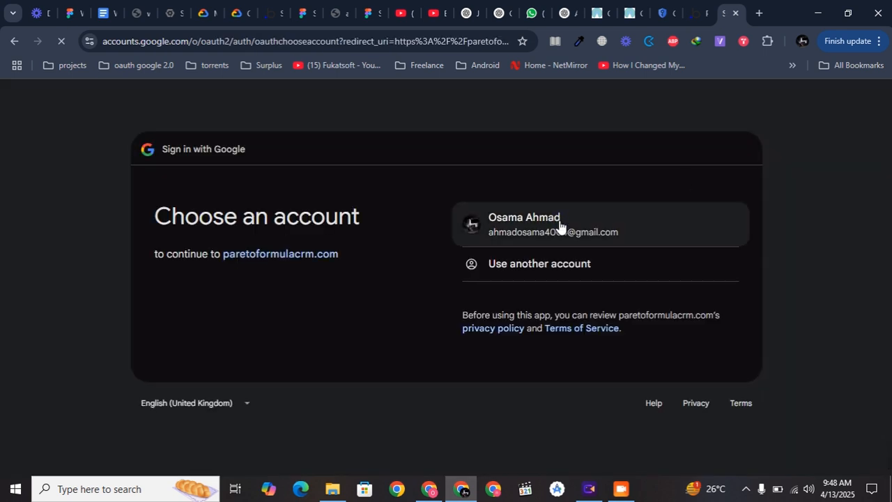
{"action": "left_click", "coordinate": [559, 222]}
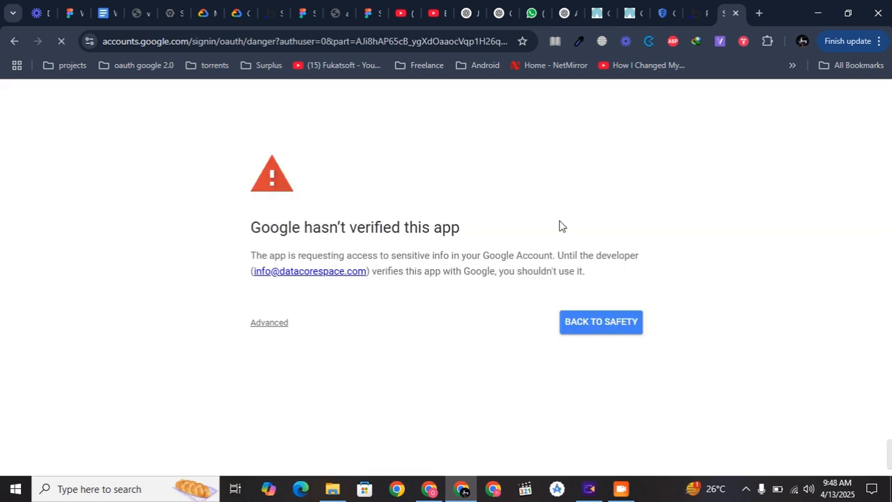
{"action": "left_click", "coordinate": [269, 323]}
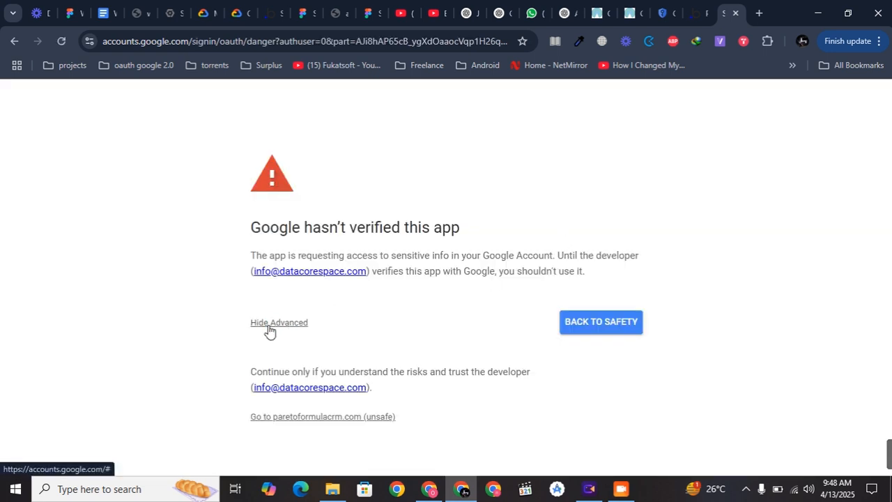
{"action": "left_click", "coordinate": [295, 418]}
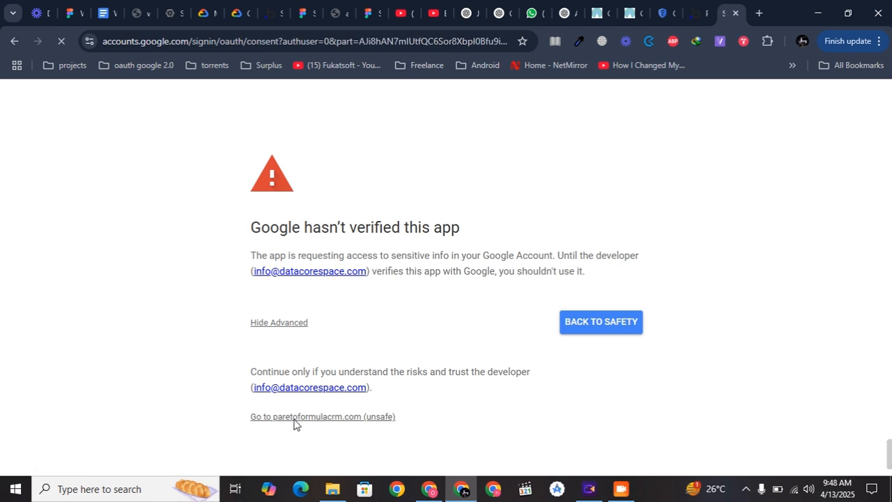
{"action": "left_click", "coordinate": [621, 452]}
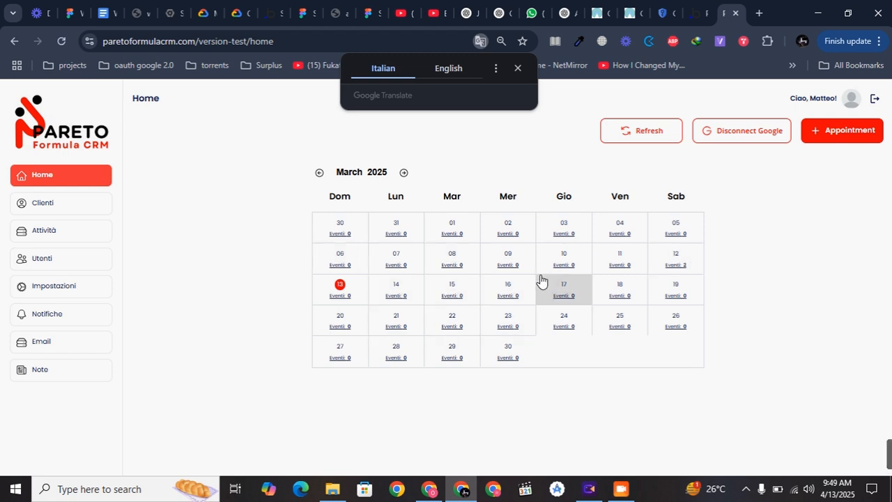
View the calendar's events for 12 April 2025, examine their titles and start and end times, and close the popup
{"action": "left_click", "coordinate": [680, 266]}
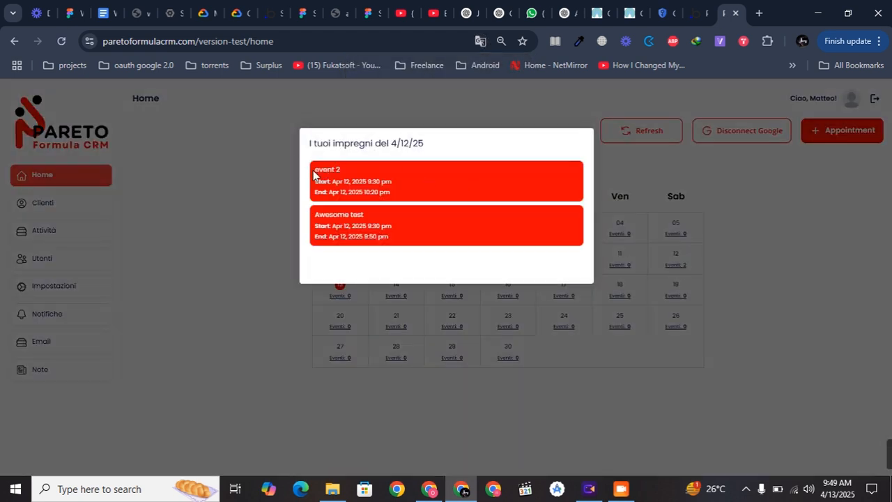
{"action": "left_click_drag", "start_coordinate": [319, 171], "coordinate": [416, 232]}
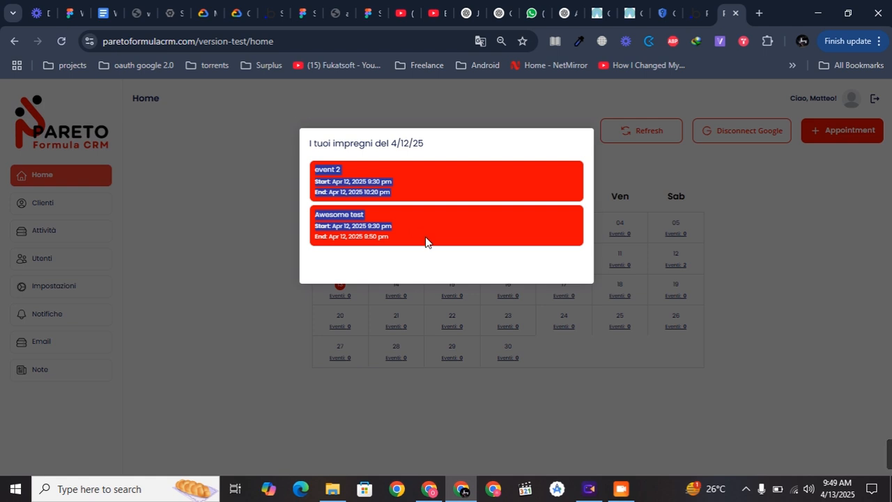
{"action": "left_click", "coordinate": [426, 242]}
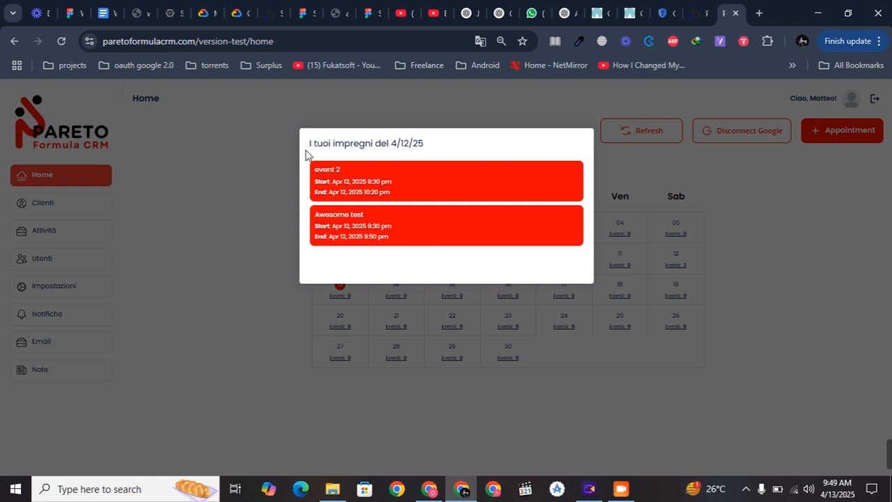
{"action": "left_click_drag", "start_coordinate": [319, 169], "coordinate": [410, 249]}
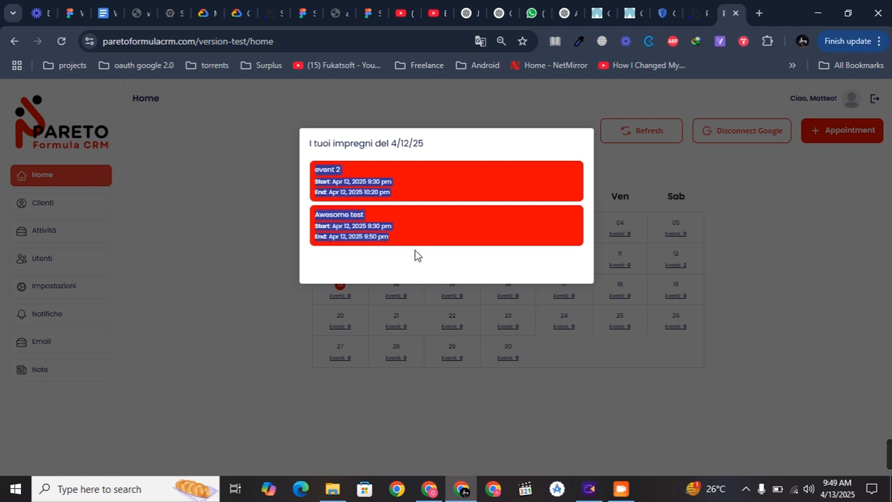
{"action": "left_click", "coordinate": [697, 212]}
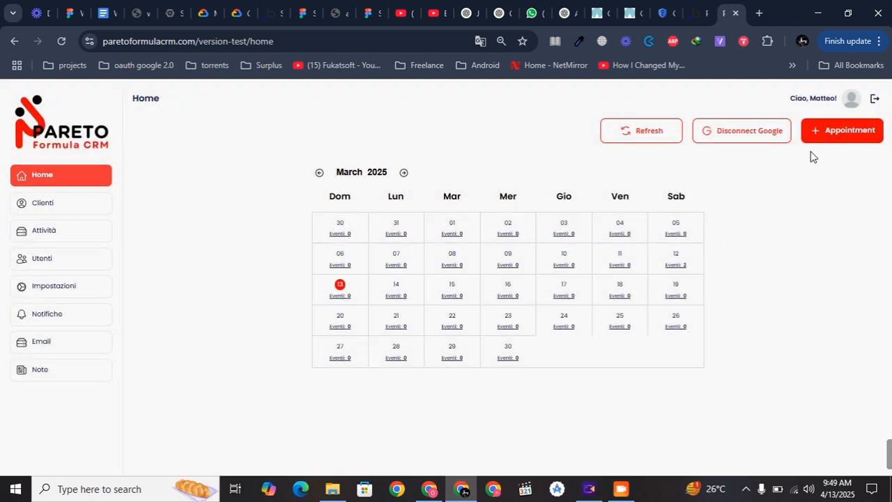
Return to the Bubble workflows and review the authorization header and body parameters of the green Button Save event's create event action
{"action": "left_click", "coordinate": [827, 138]}
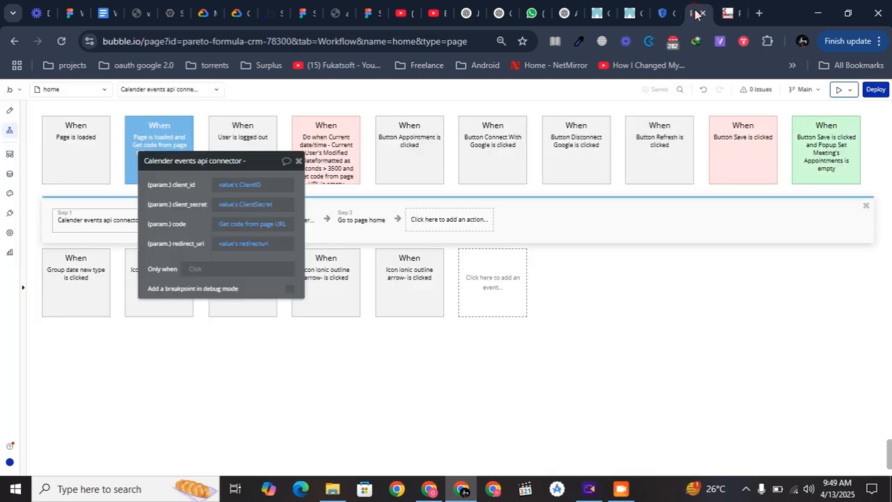
{"action": "left_click", "coordinate": [697, 13]}
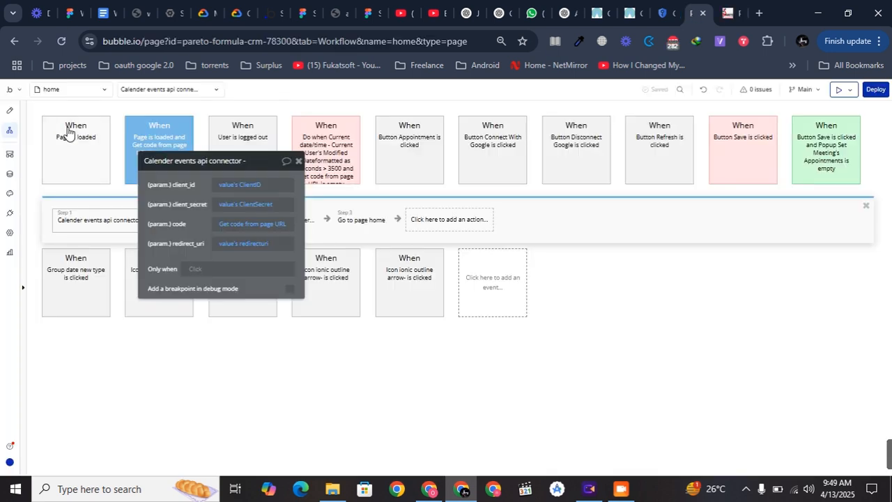
{"action": "left_click", "coordinate": [818, 142]}
{"action": "left_click_drag", "start_coordinate": [223, 209], "coordinate": [281, 313]}
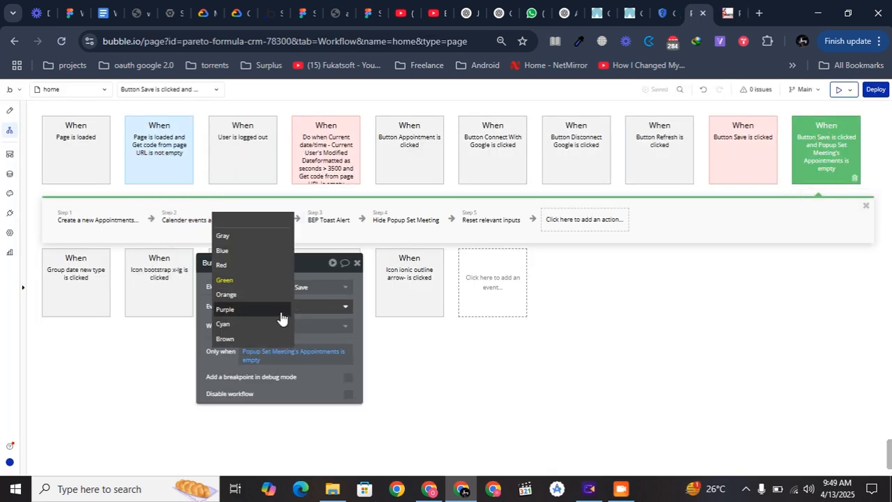
{"action": "left_click", "coordinate": [198, 327]}
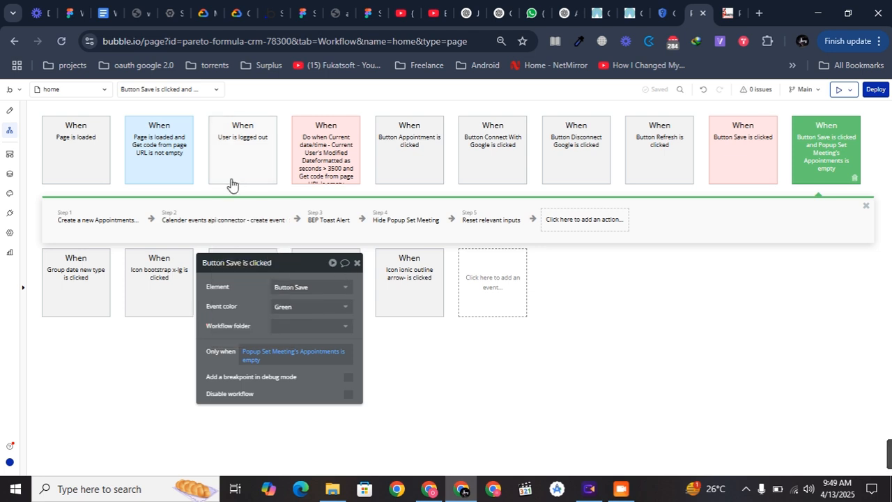
{"action": "left_click", "coordinate": [244, 227]}
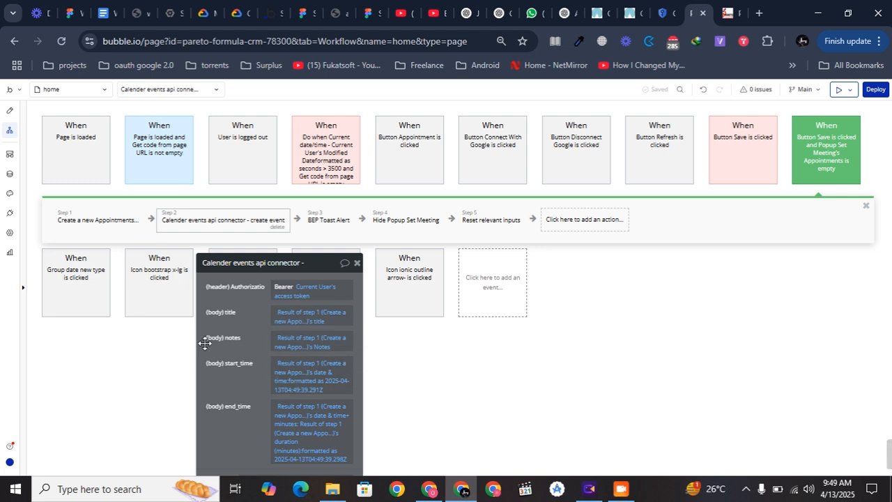
On the live CRM page, look through the new appointment form's title, date, duration, assignee, client and notes fields, and close it
{"action": "left_click", "coordinate": [729, 13]}
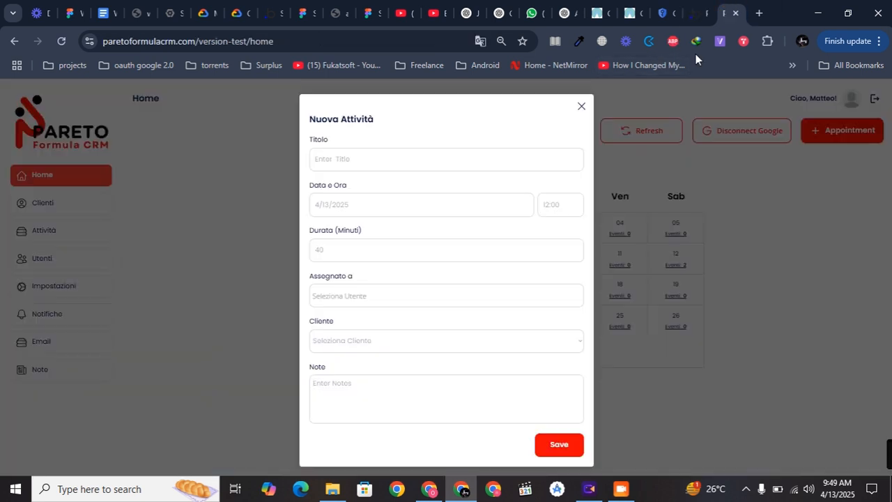
{"action": "left_click", "coordinate": [374, 155]}
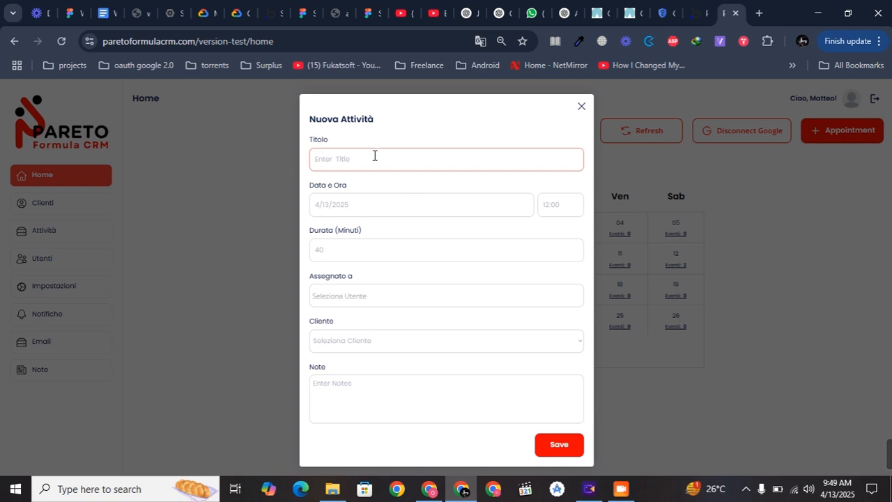
{"action": "left_click", "coordinate": [346, 205]}
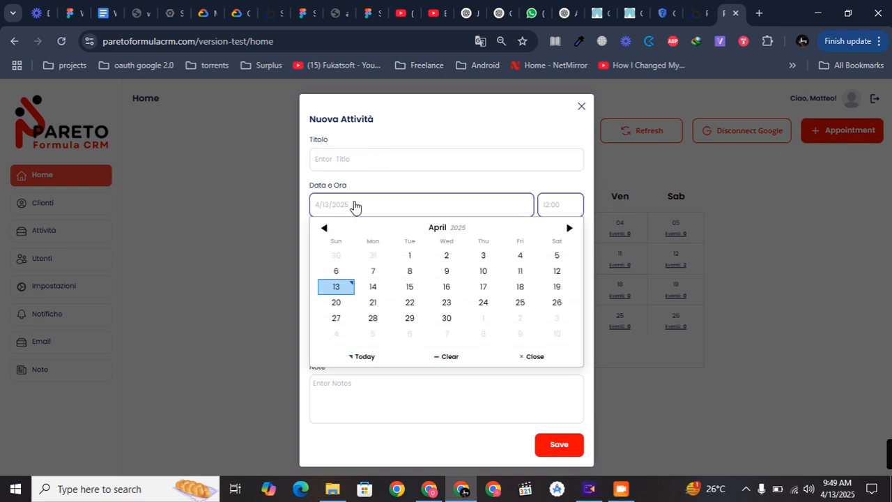
{"action": "left_click", "coordinate": [542, 186]}
{"action": "left_click", "coordinate": [373, 255]}
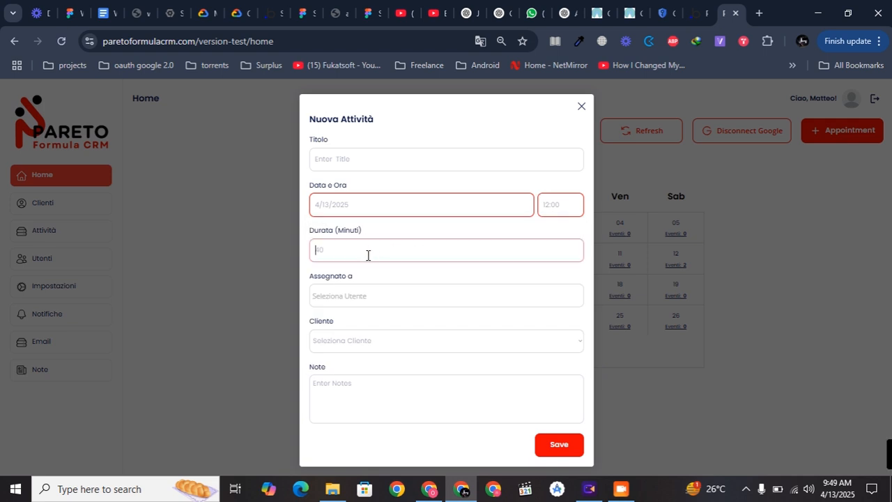
{"action": "left_click", "coordinate": [344, 301]}
{"action": "left_click", "coordinate": [360, 293]}
{"action": "left_click", "coordinate": [353, 346]}
{"action": "left_click", "coordinate": [331, 401]}
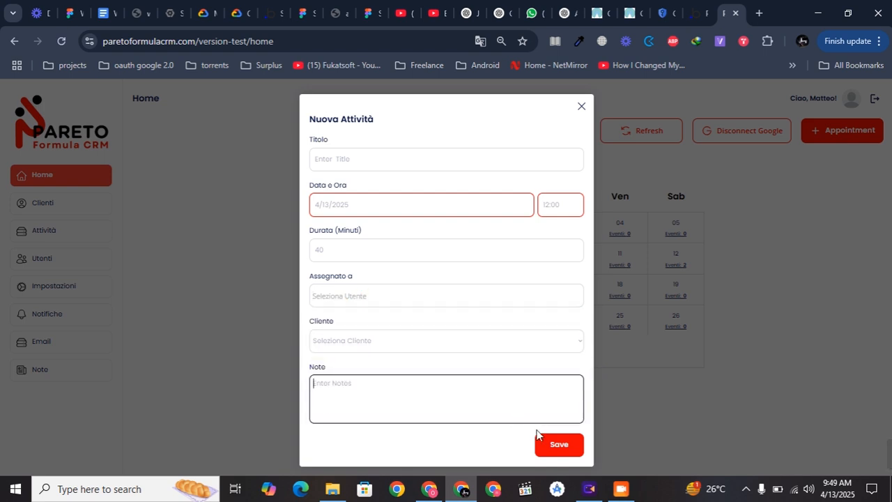
{"action": "left_click", "coordinate": [582, 108]}
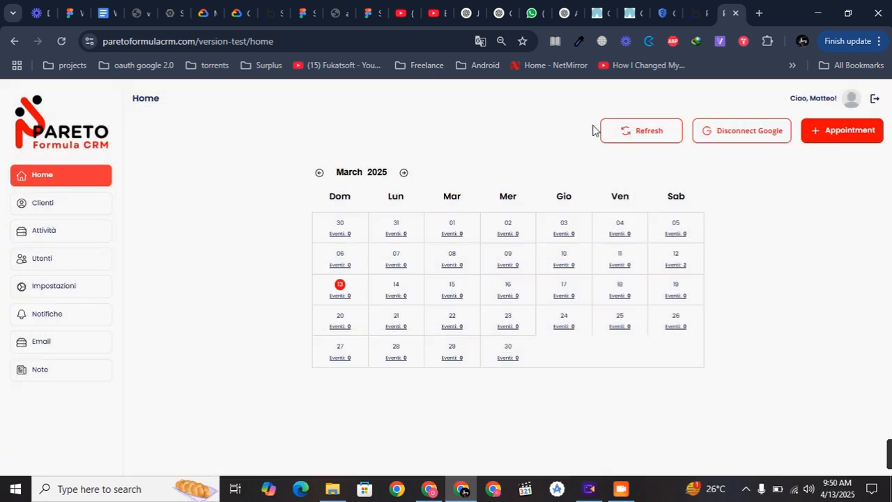
Check the events listed for 12 April 2025 on the live calendar, close the popup, and open the home page's design in Bubble
{"action": "left_click", "coordinate": [678, 267]}
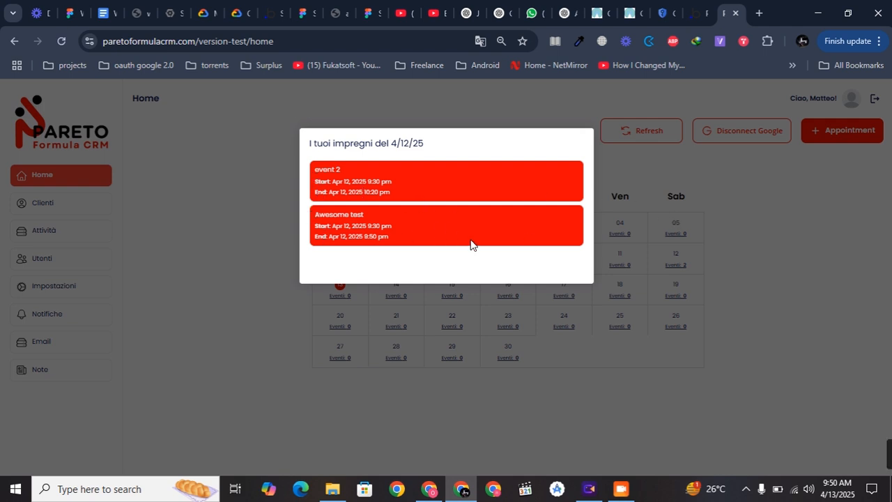
{"action": "left_click", "coordinate": [779, 253]}
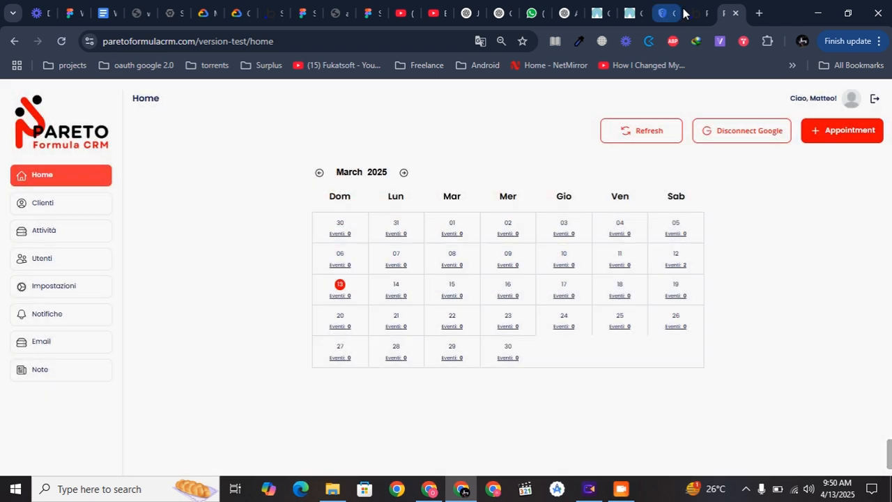
{"action": "left_click", "coordinate": [695, 13]}
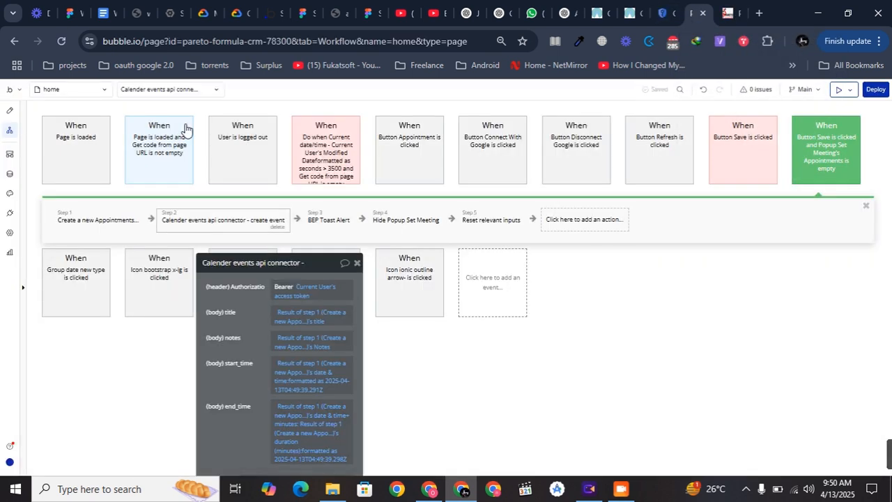
{"action": "left_click", "coordinate": [9, 113]}
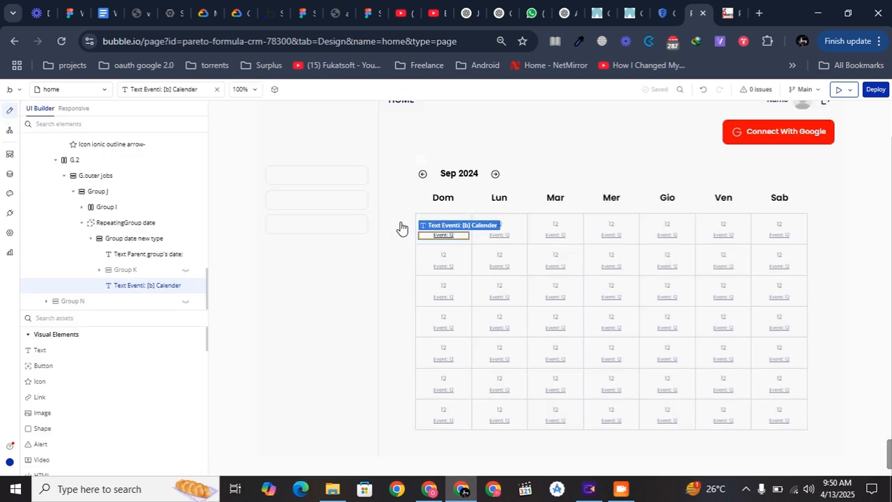
{"action": "left_click", "coordinate": [445, 242]}
{"action": "mouse_move", "coordinate": [503, 224]}
{"action": "left_mouse_down"}
{"action": "mouse_move", "coordinate": [522, 231]}
{"action": "mouse_move", "coordinate": [492, 236]}
{"action": "left_mouse_up"}
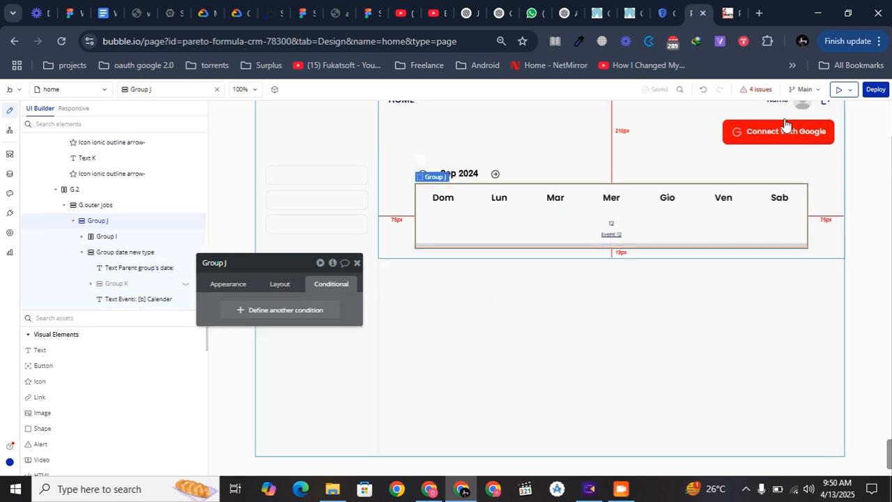
{"action": "left_click", "coordinate": [703, 90]}
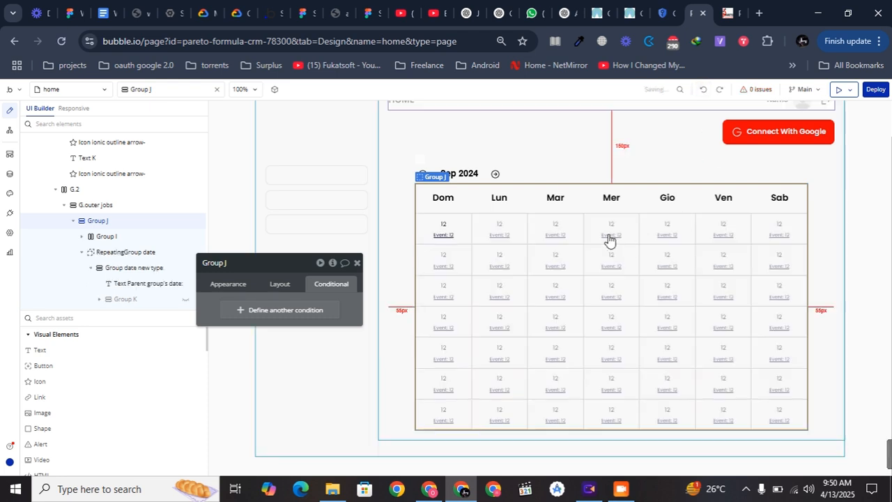
{"action": "scroll", "coordinate": [645, 267], "scroll_direction": "up", "scroll_amount": 1}
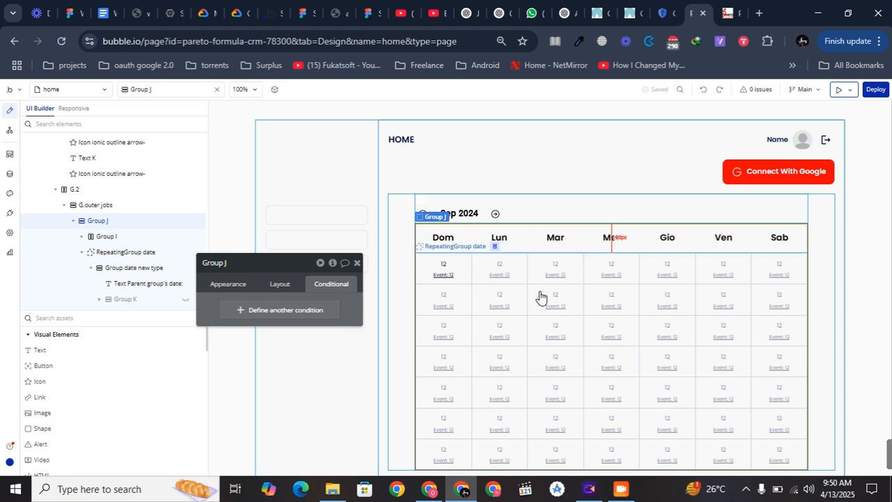
{"action": "scroll", "coordinate": [540, 297], "scroll_direction": "down", "scroll_amount": 1}
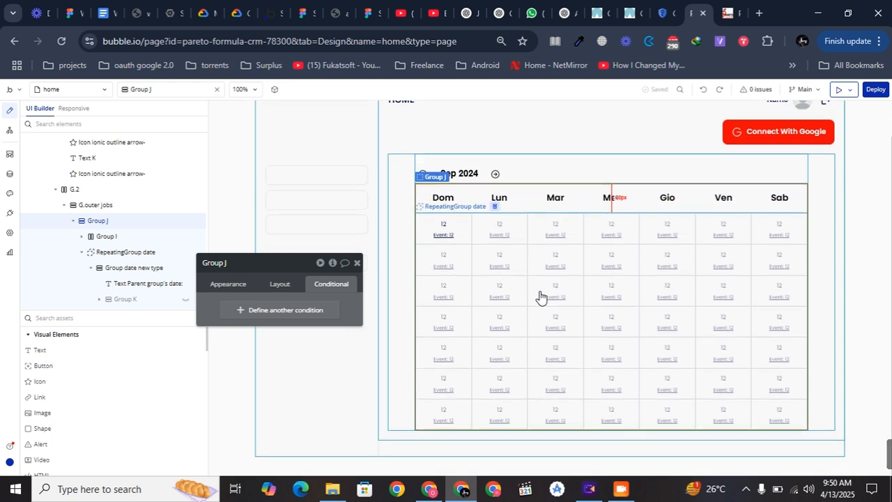